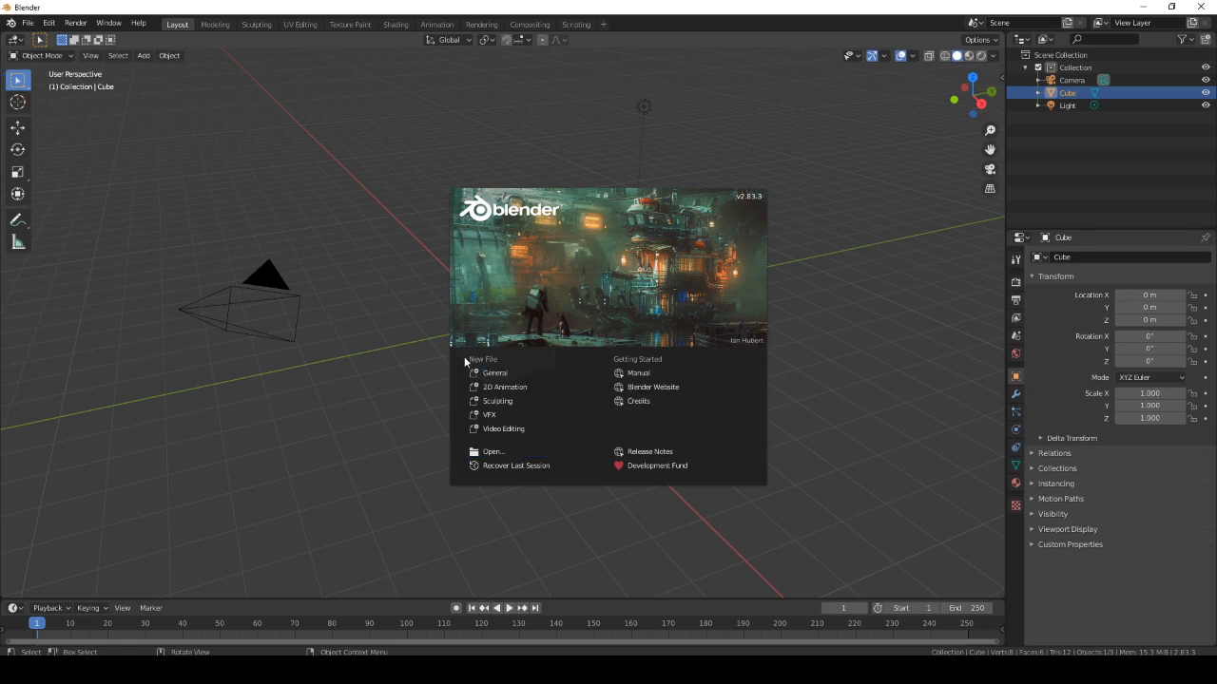
Start a new General file with the default cube, camera and light.
{"action": "left_click", "coordinate": [495, 373]}
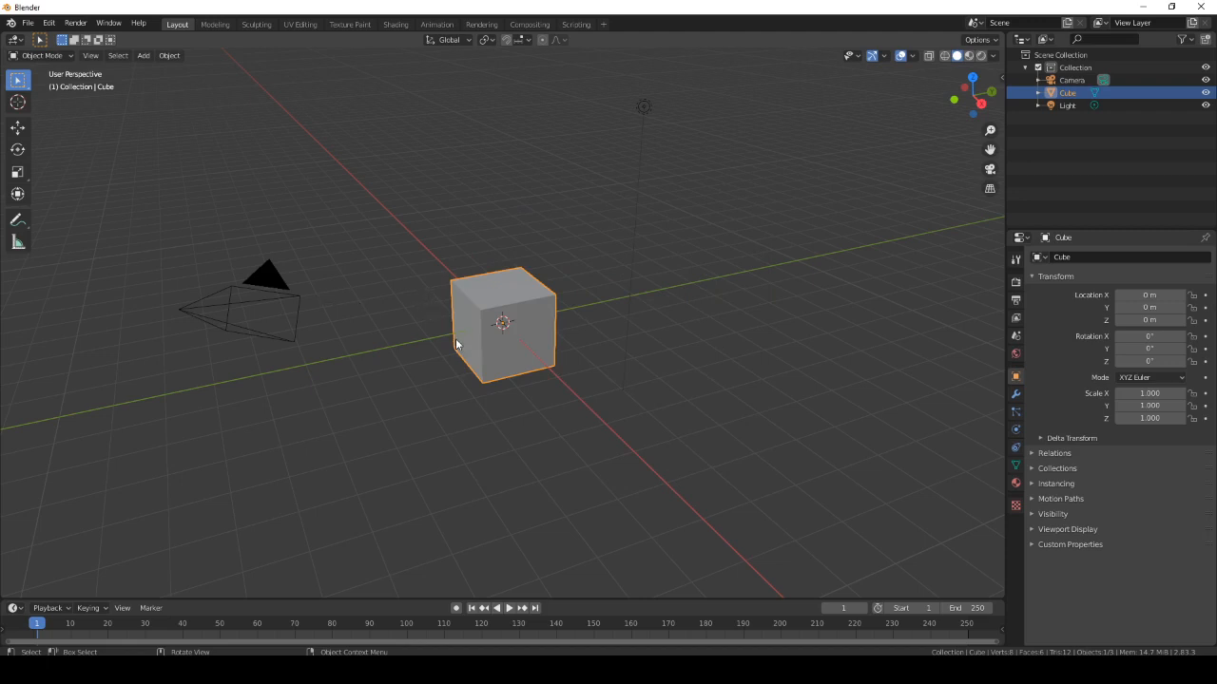
{"action": "scroll", "coordinate": [452, 338], "scroll_direction": "up", "scroll_amount": 2}
{"action": "scroll", "coordinate": [327, 410], "scroll_direction": "down", "scroll_amount": 3}
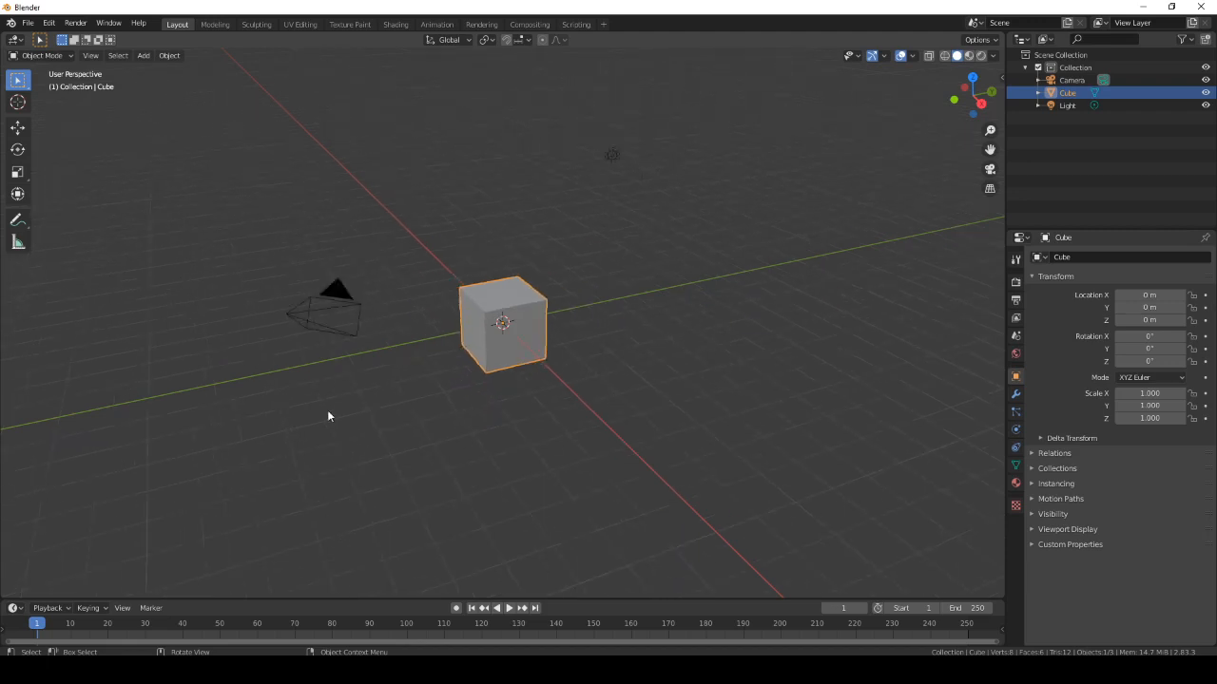
{"action": "scroll", "coordinate": [327, 410], "scroll_direction": "up", "scroll_amount": 4}
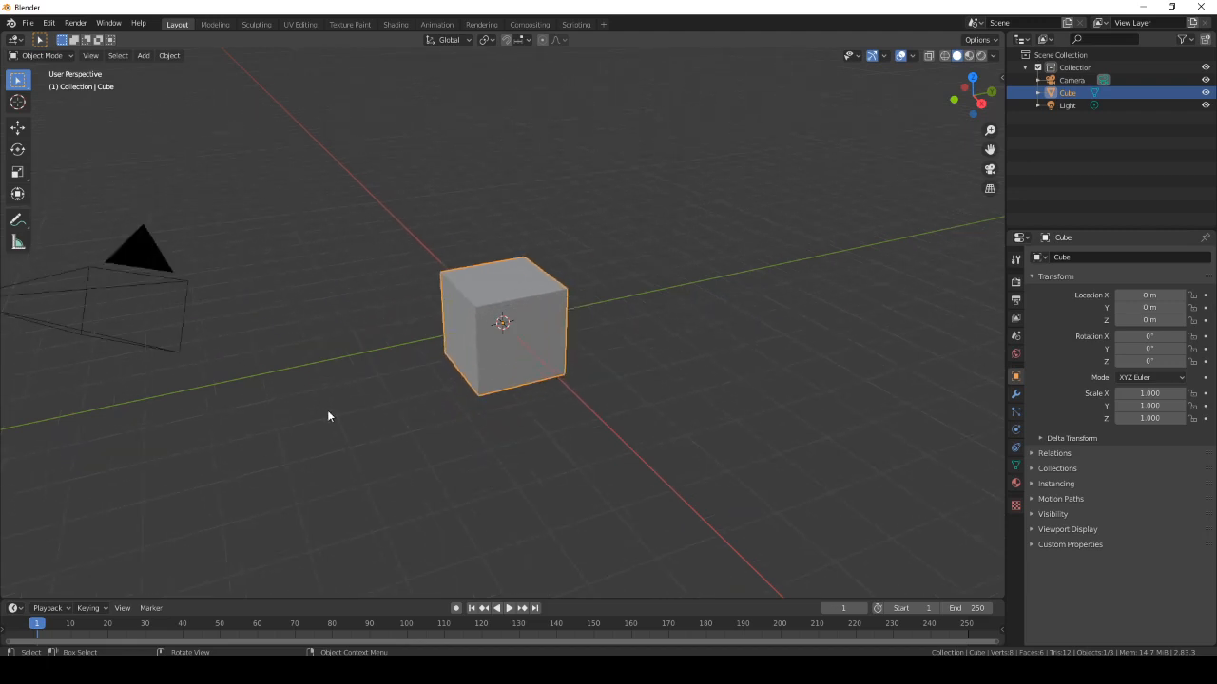
{"action": "scroll", "coordinate": [327, 412], "scroll_direction": "down", "scroll_amount": 1}
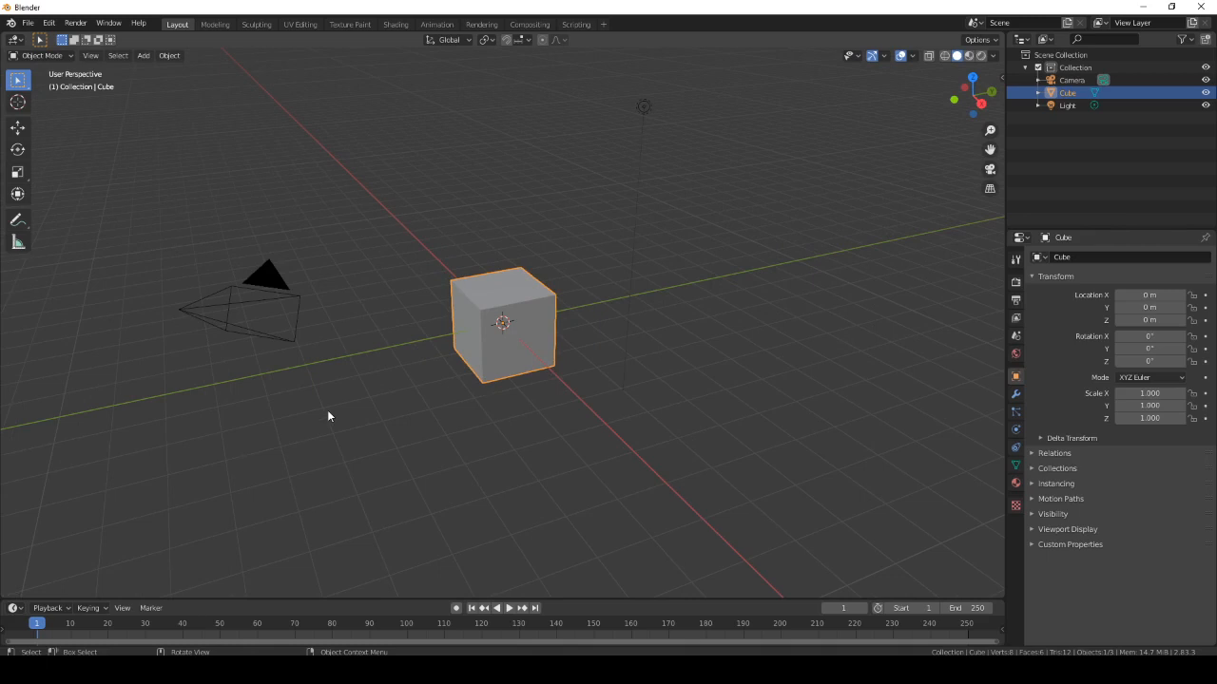
Practise selecting the camera, the light and the cube one at a time in the viewport.
{"action": "left_click", "coordinate": [350, 241]}
{"action": "left_click", "coordinate": [265, 274]}
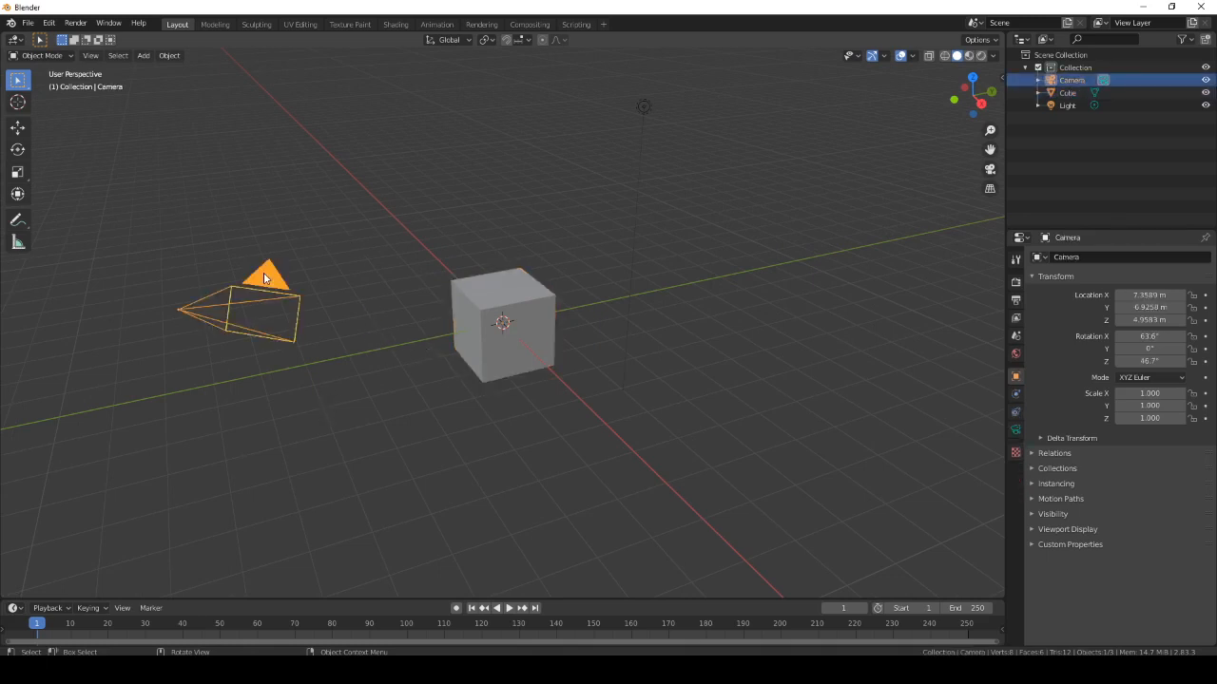
{"action": "left_click", "coordinate": [636, 107]}
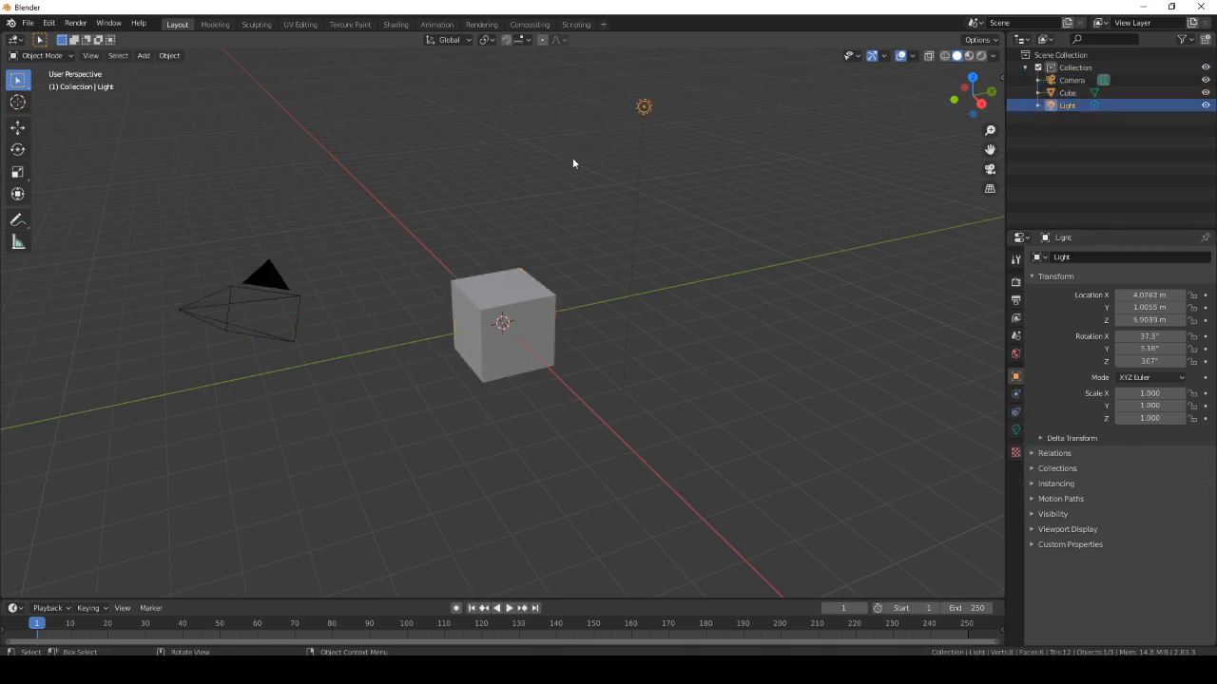
{"action": "left_click", "coordinate": [510, 295]}
{"action": "left_click", "coordinate": [269, 282]}
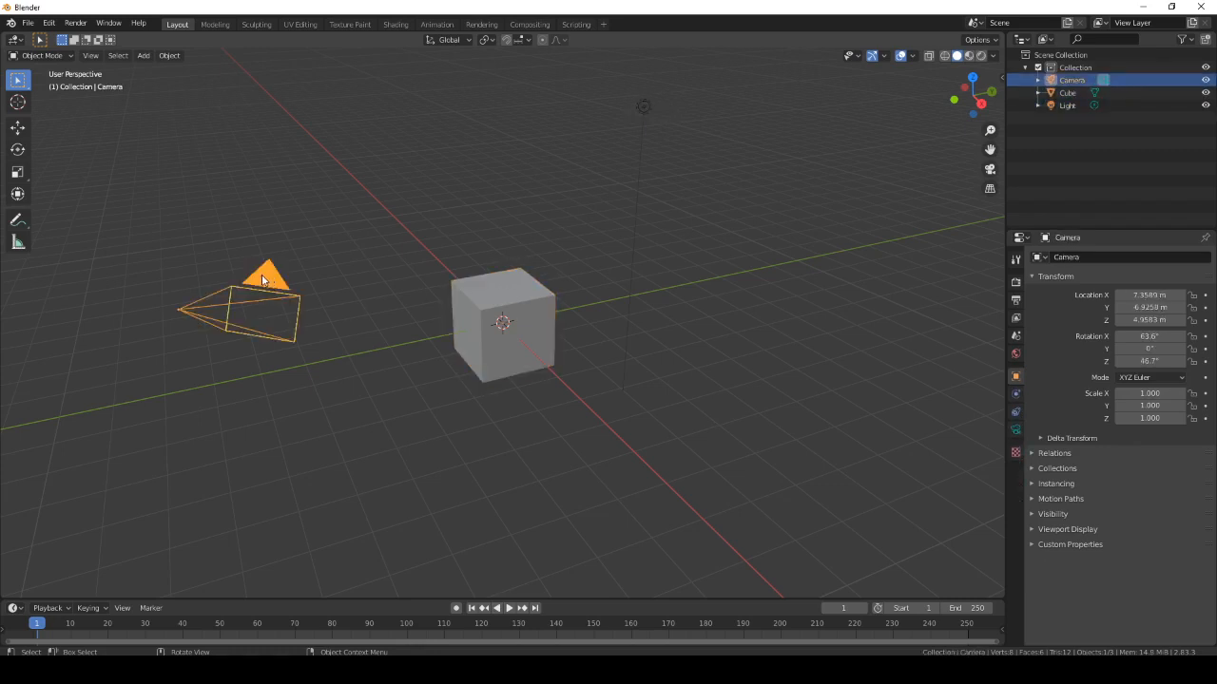
{"action": "left_click", "coordinate": [373, 244]}
{"action": "left_click", "coordinate": [492, 302]}
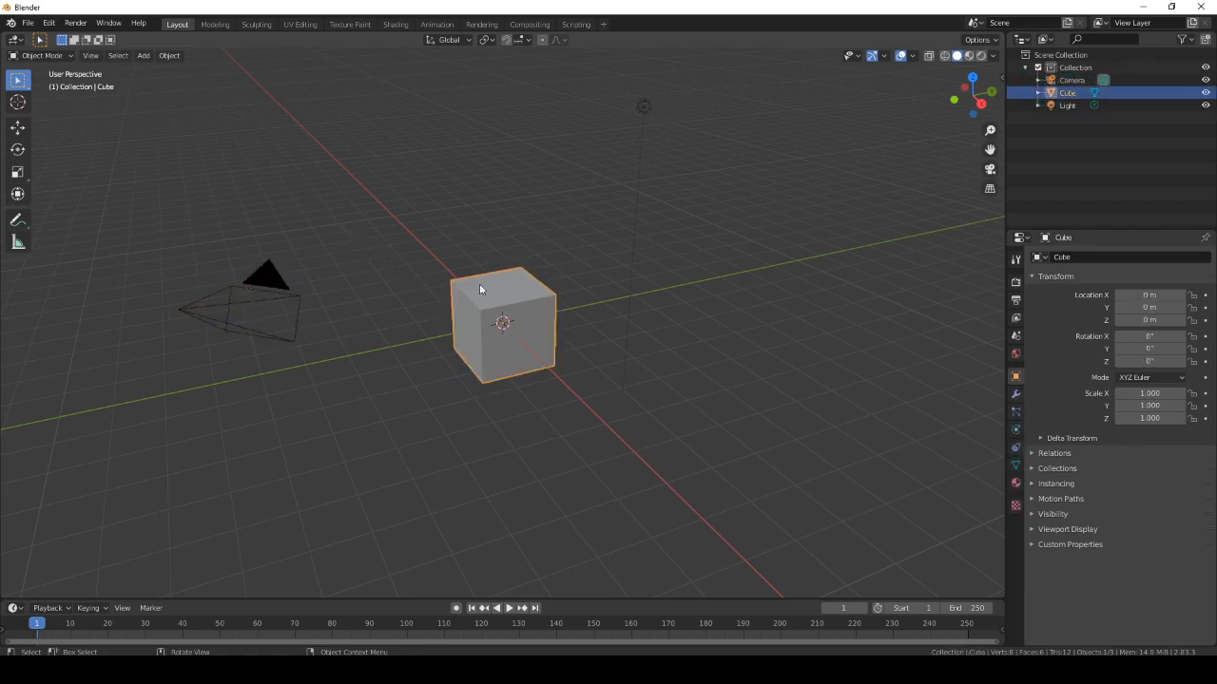
{"action": "left_click", "coordinate": [631, 106]}
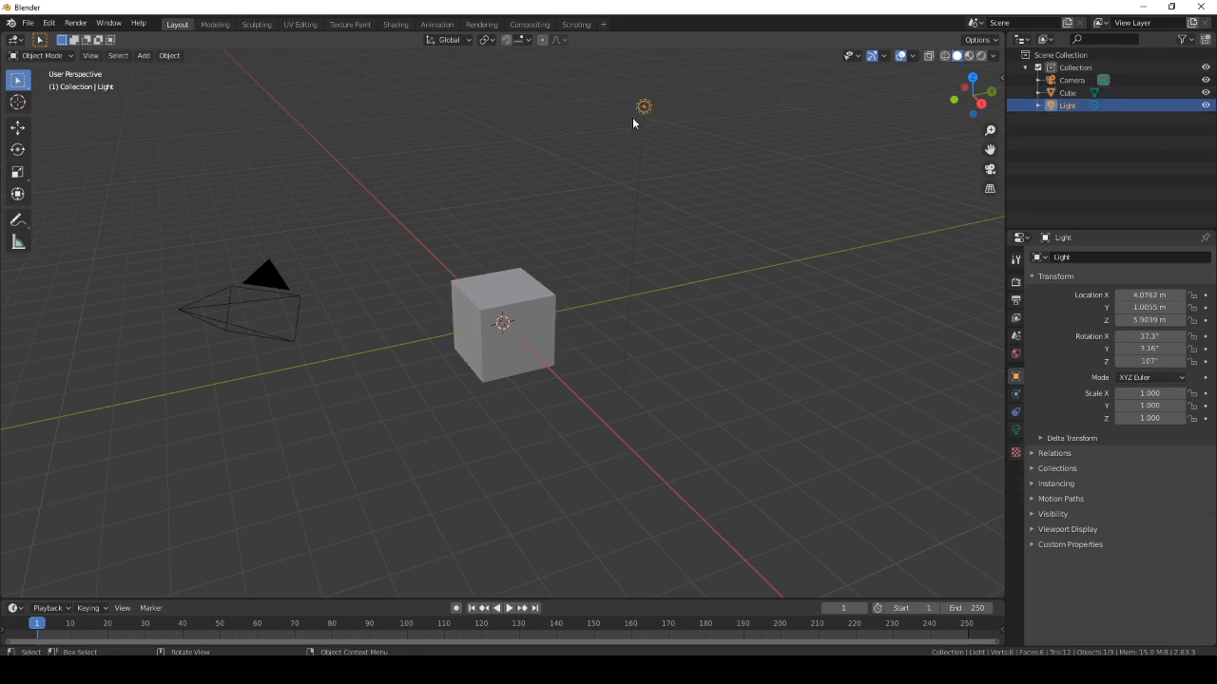
{"action": "left_click", "coordinate": [508, 314]}
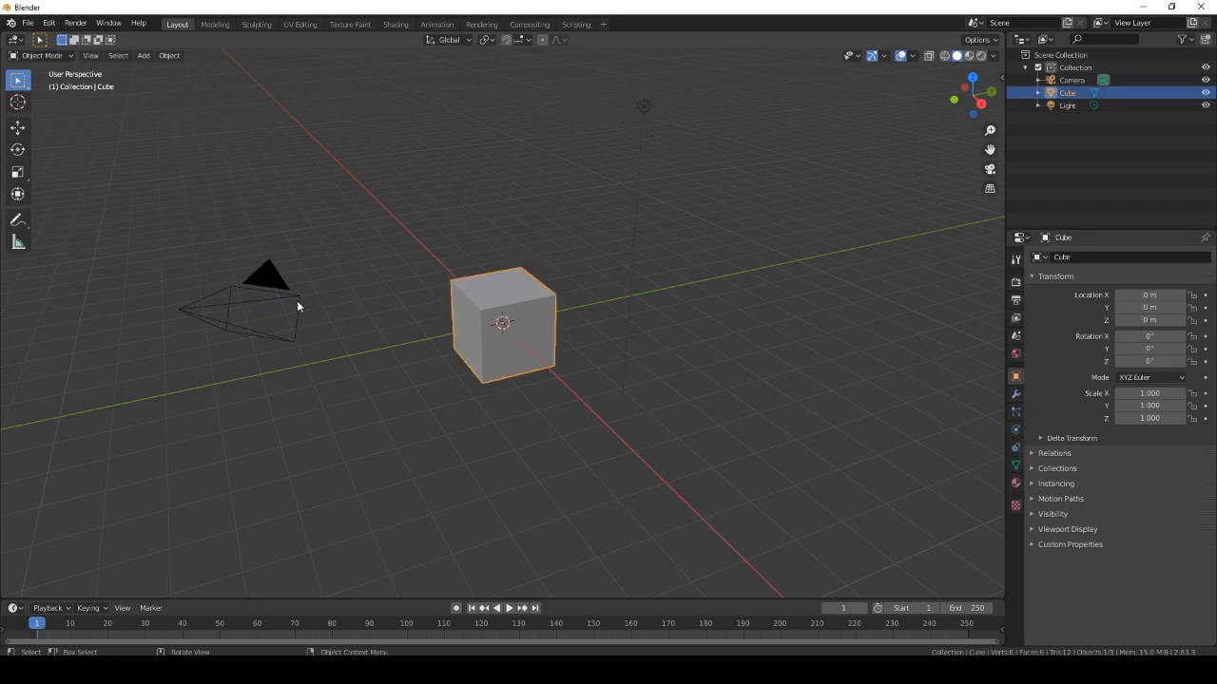
Box-select the camera, cube and light together in the viewport, and deselect them all.
{"action": "left_click", "coordinate": [296, 302]}
{"action": "left_click", "coordinate": [458, 286]}
{"action": "left_click", "coordinate": [479, 209]}
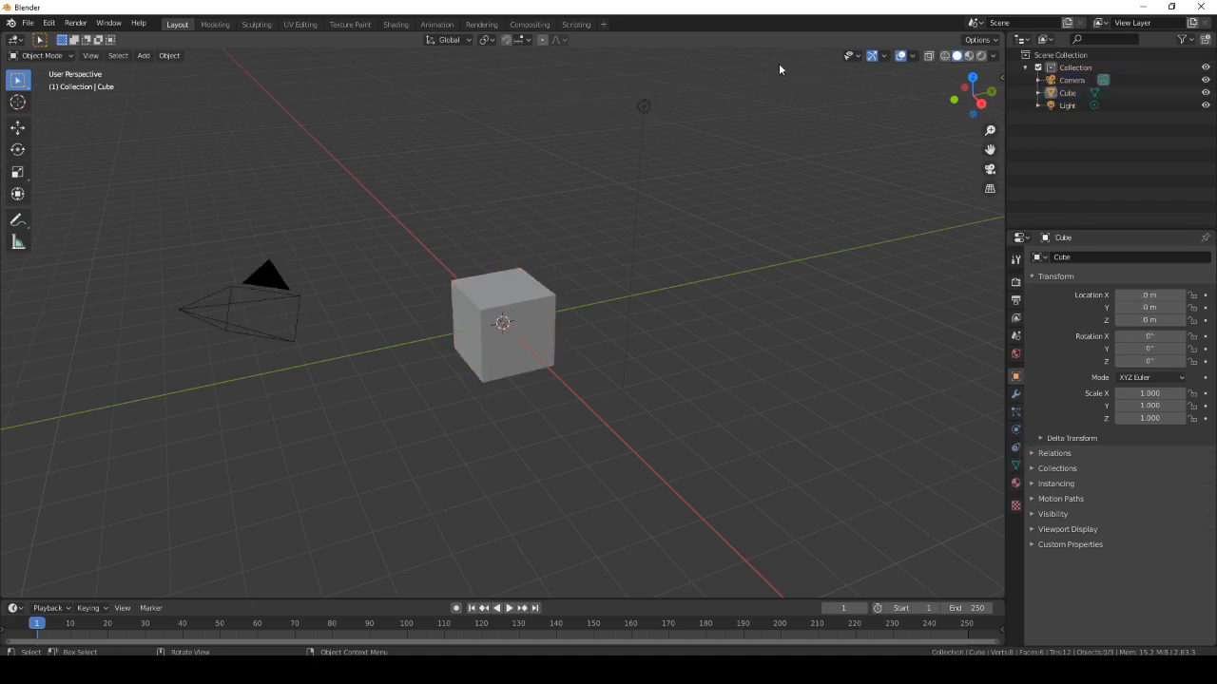
{"action": "left_click_drag", "start_coordinate": [779, 64], "coordinate": [137, 437]}
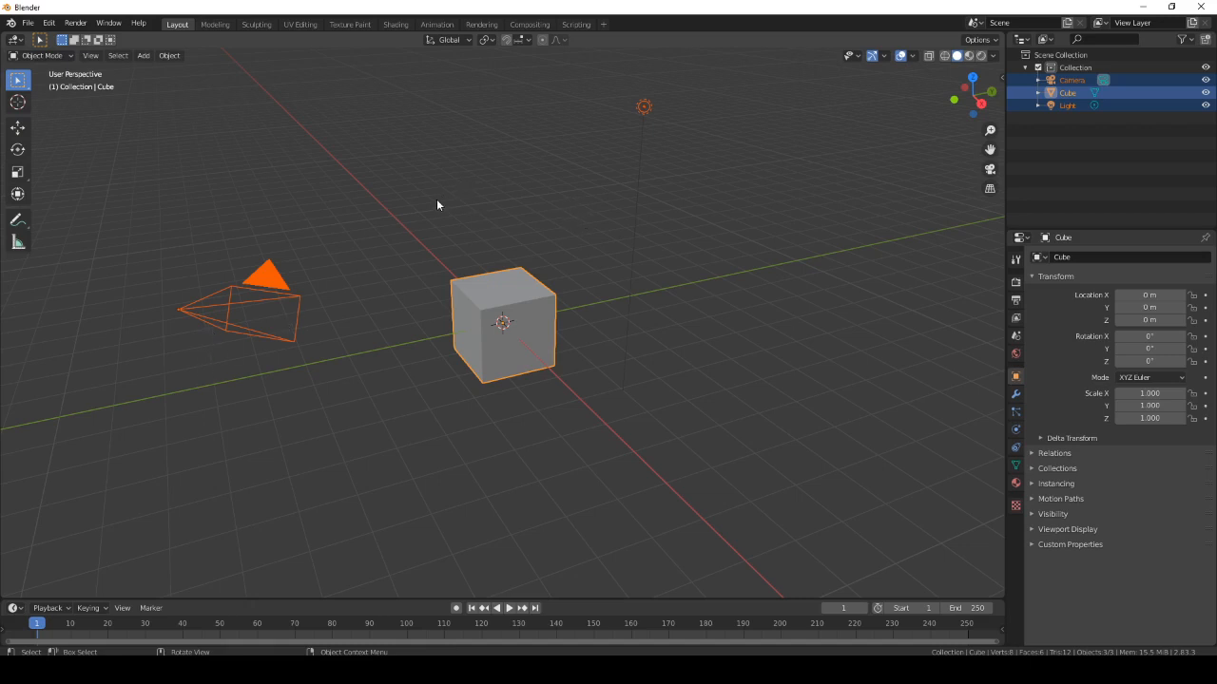
{"action": "left_click", "coordinate": [472, 126]}
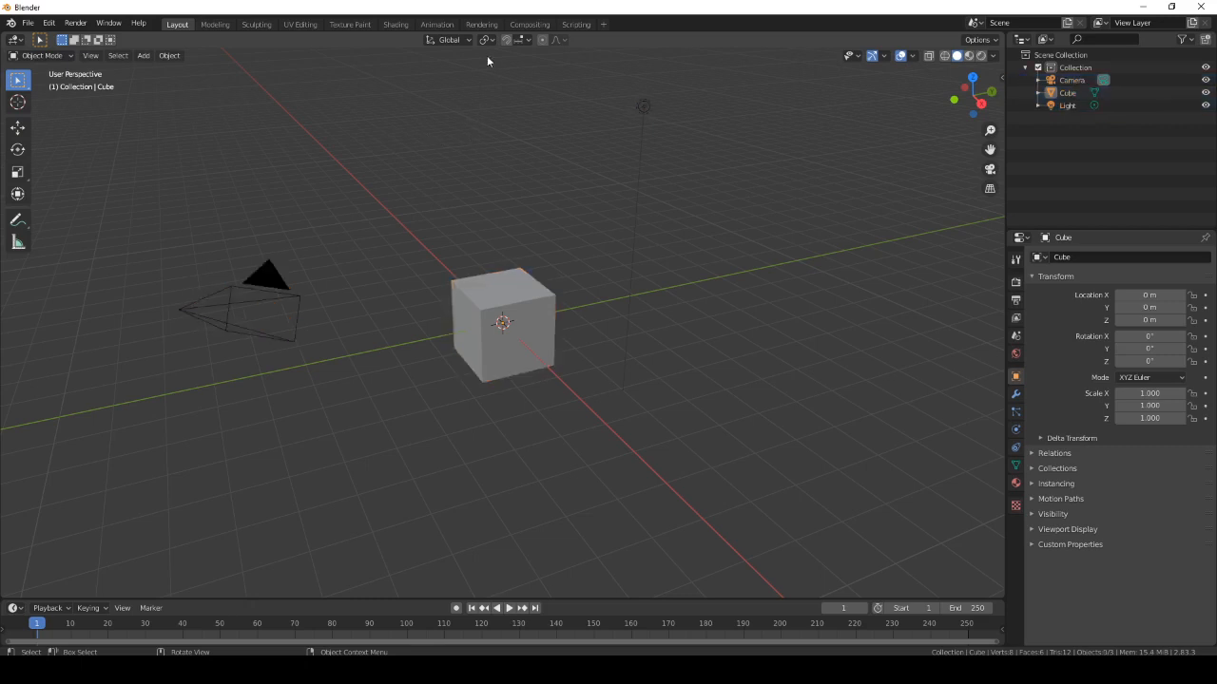
Examine the cube from several sides, heights and distances to see how it sits in the scene.
{"action": "scroll", "coordinate": [495, 315], "scroll_direction": "up", "scroll_amount": 3}
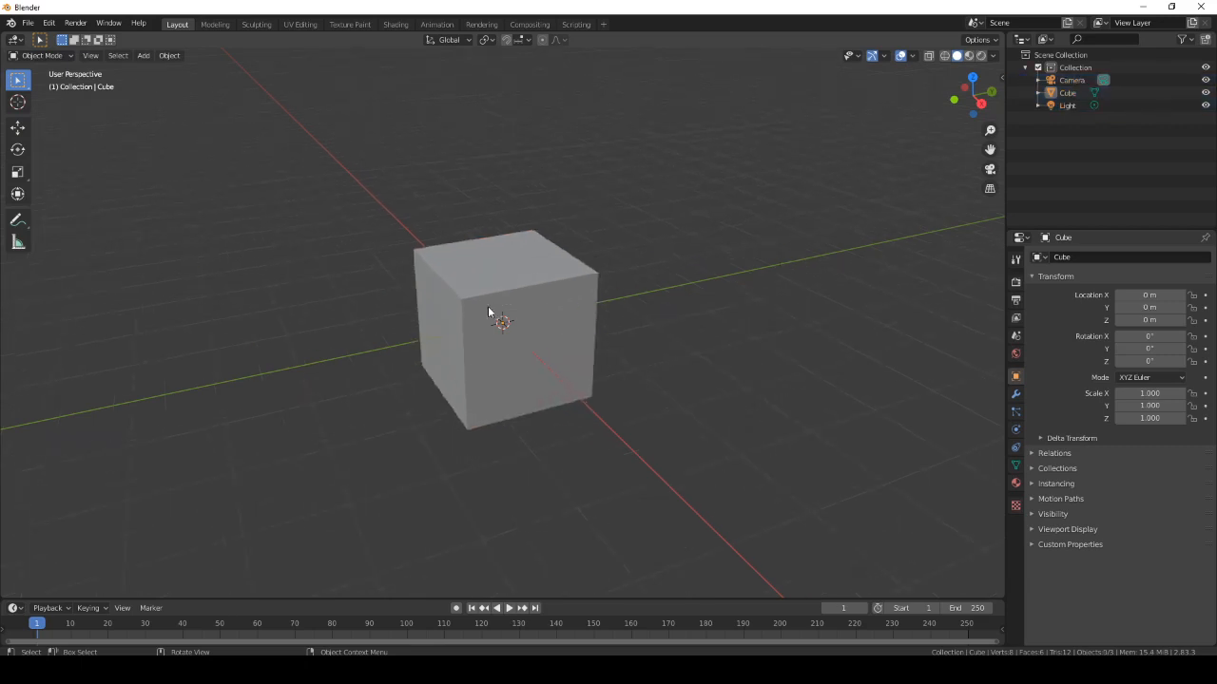
{"action": "scroll", "coordinate": [488, 307], "scroll_direction": "down", "scroll_amount": 3}
{"action": "scroll", "coordinate": [485, 311], "scroll_direction": "up", "scroll_amount": 4}
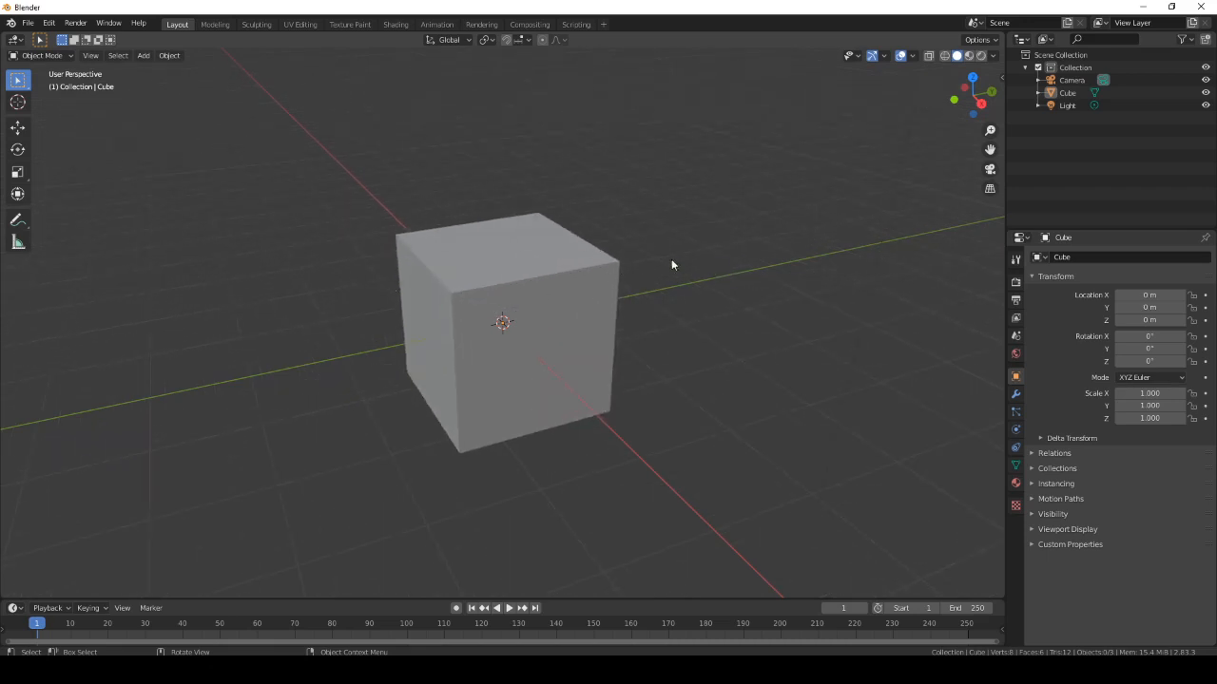
{"action": "middle_click_drag", "start_coordinate": [668, 263], "coordinate": [955, 259]}
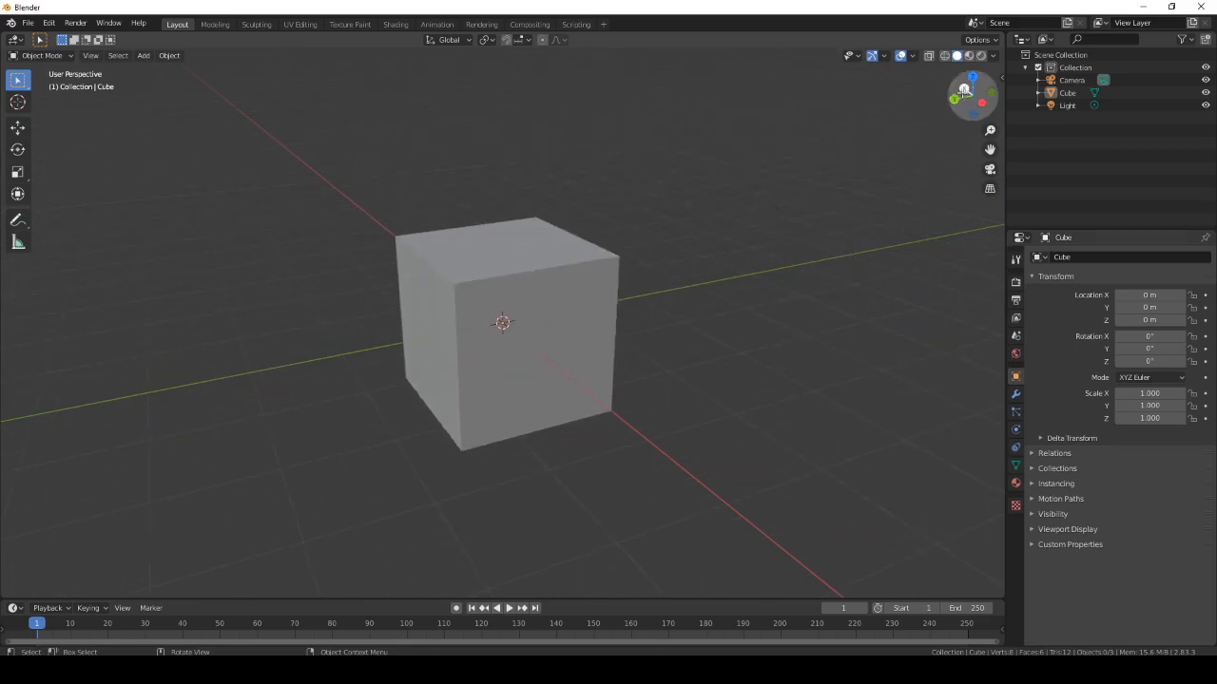
{"action": "left_click_drag", "start_coordinate": [970, 92], "coordinate": [956, 149]}
{"action": "scroll", "coordinate": [746, 279], "scroll_direction": "down", "scroll_amount": 4}
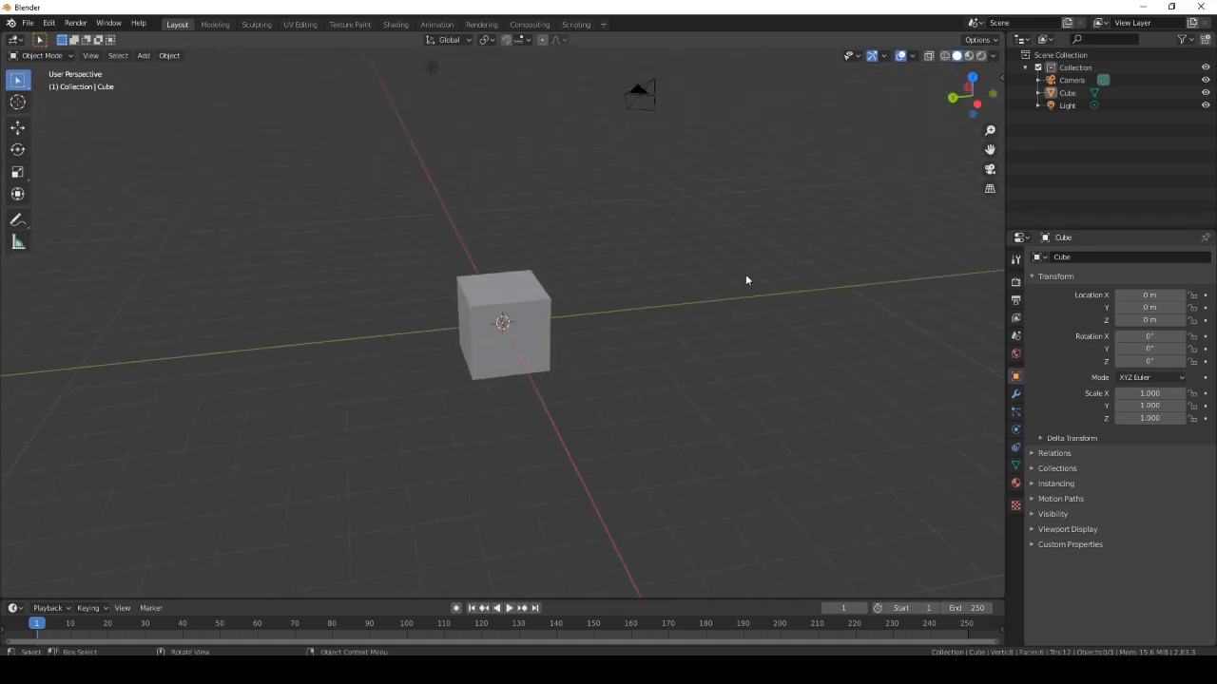
{"action": "scroll", "coordinate": [667, 245], "scroll_direction": "up", "scroll_amount": 3}
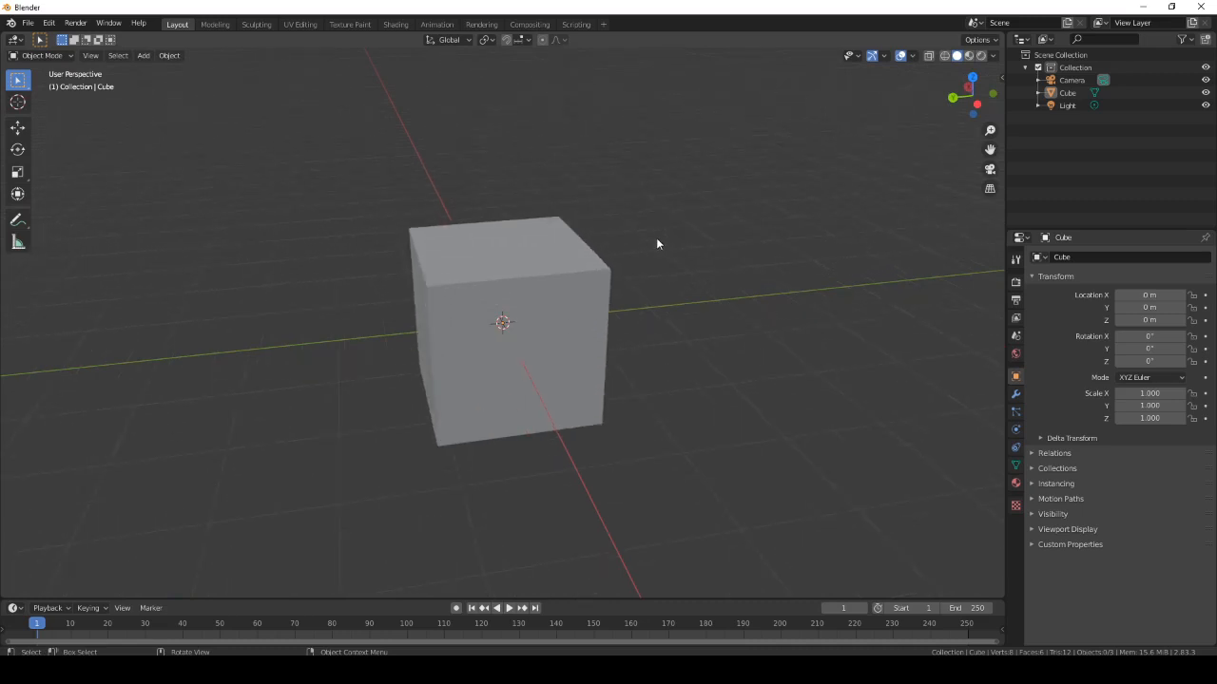
{"action": "middle_click_drag", "start_coordinate": [657, 244], "coordinate": [576, 238]}
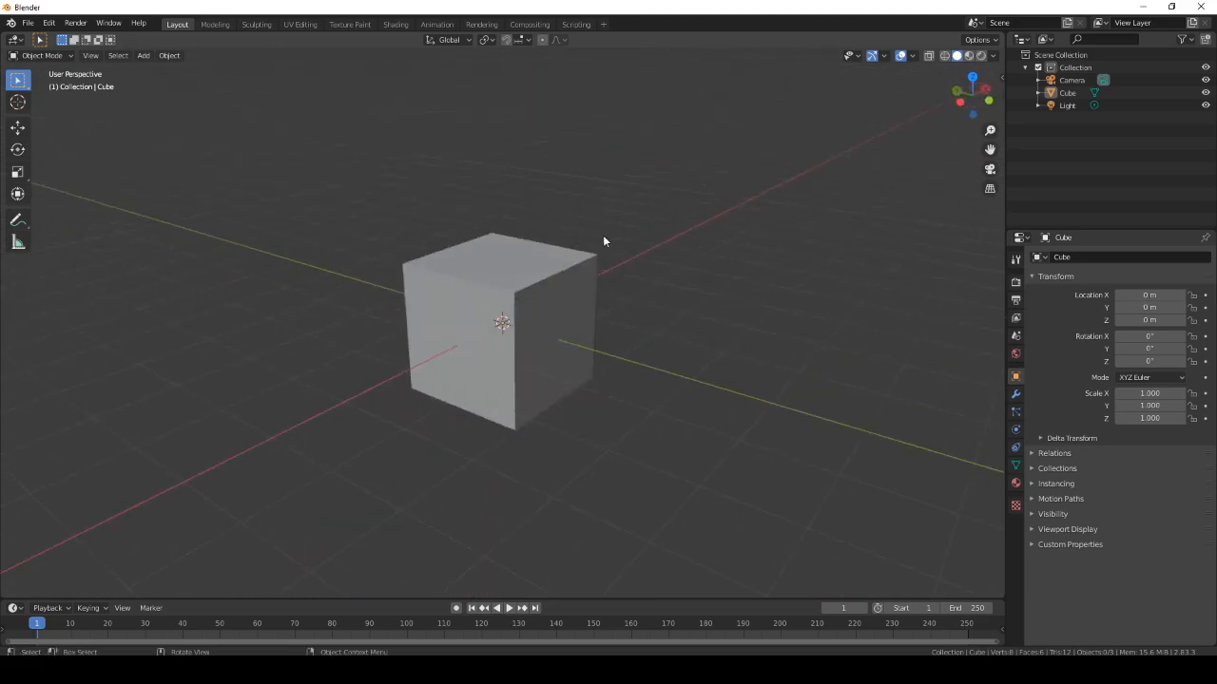
{"action": "scroll", "coordinate": [597, 235], "scroll_direction": "down", "scroll_amount": 5}
{"action": "scroll", "coordinate": [608, 236], "scroll_direction": "up", "scroll_amount": 3}
{"action": "middle_click_drag", "start_coordinate": [629, 237], "coordinate": [537, 235]}
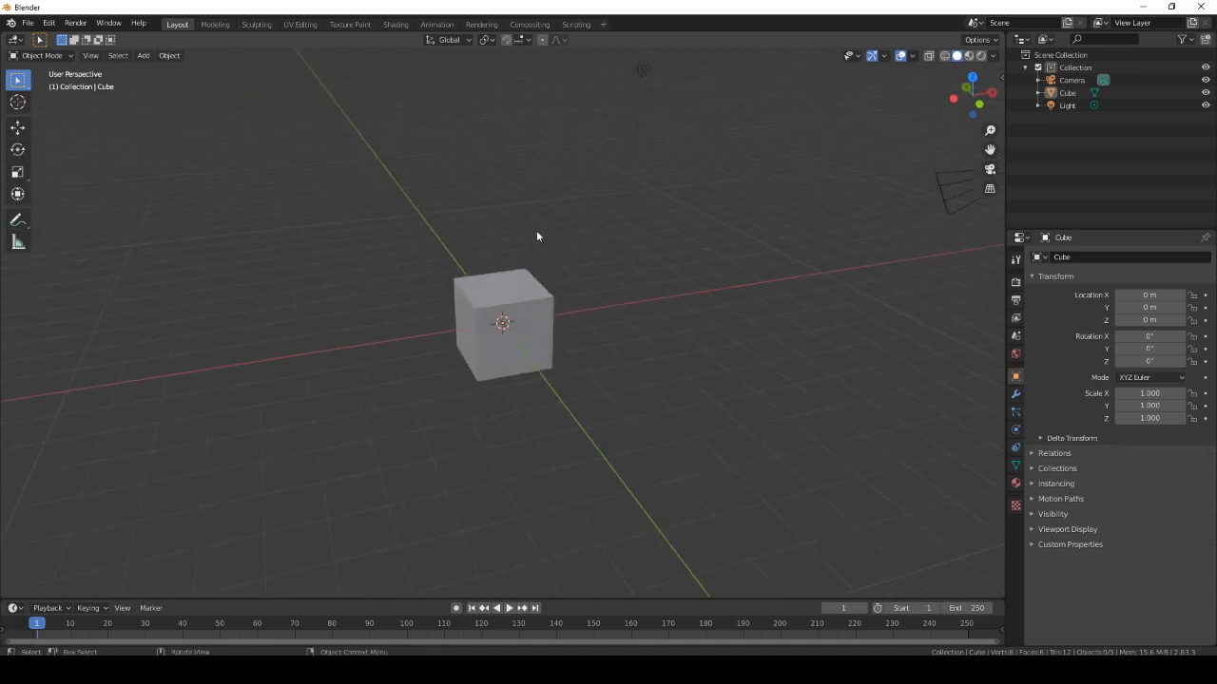
{"action": "middle_click_drag", "start_coordinate": [440, 275], "coordinate": [219, 298]}
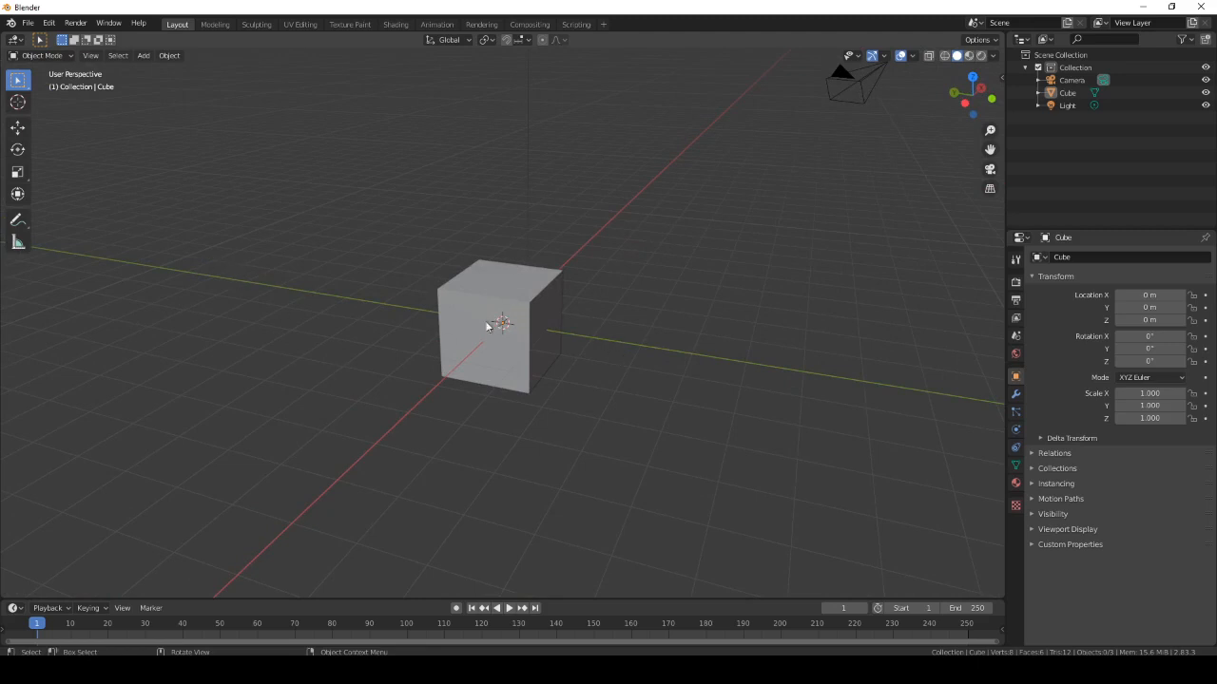
{"action": "middle_click_drag", "start_coordinate": [489, 326], "coordinate": [370, 356]}
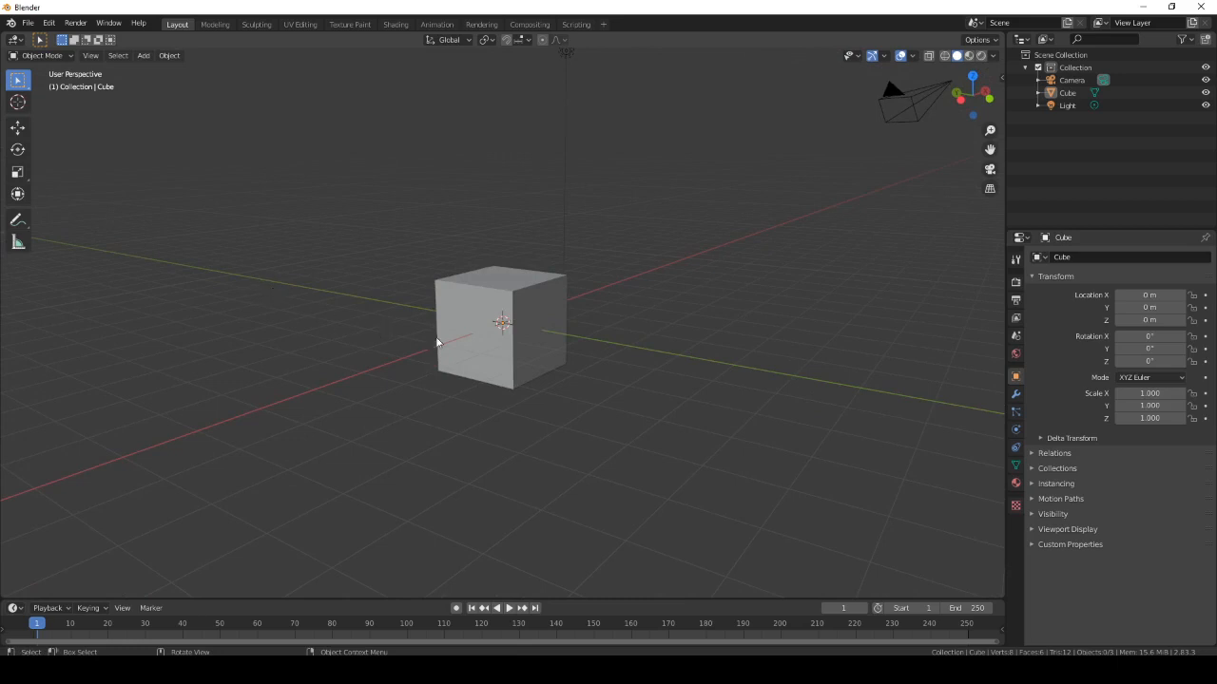
{"action": "mouse_move", "coordinate": [561, 359]}
{"action": "middle_mouse_down"}
{"action": "mouse_move", "coordinate": [581, 364]}
{"action": "mouse_move", "coordinate": [554, 368]}
{"action": "mouse_move", "coordinate": [570, 361]}
{"action": "middle_mouse_up"}
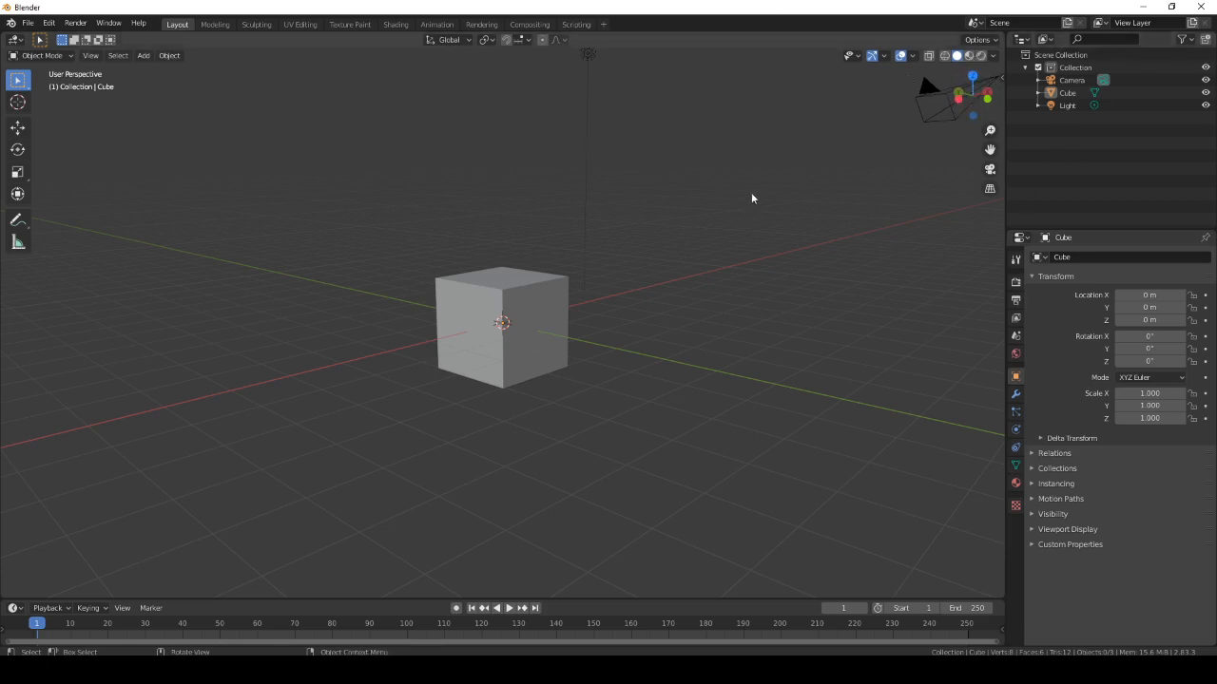
{"action": "middle_click_drag", "start_coordinate": [751, 198], "coordinate": [618, 233]}
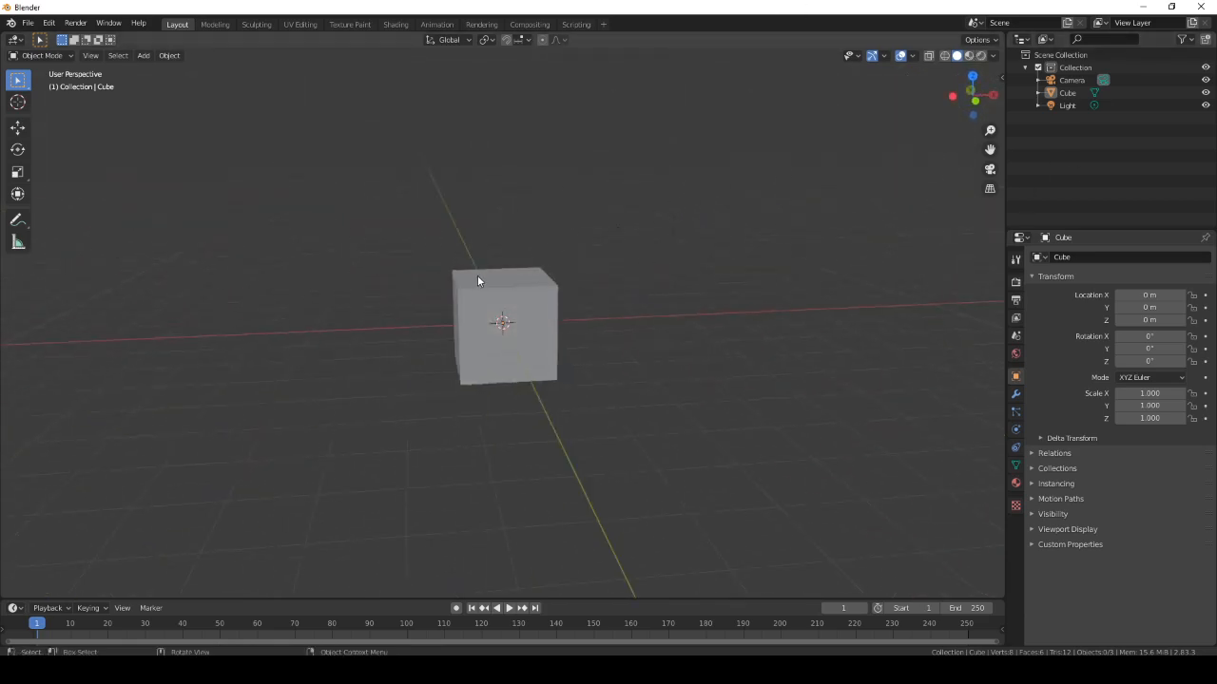
Select the cube and light together and move them freely, placing the cube at about X 0.15 m, Y -0.07 m, Z -0.17 m.
{"action": "left_click", "coordinate": [481, 306]}
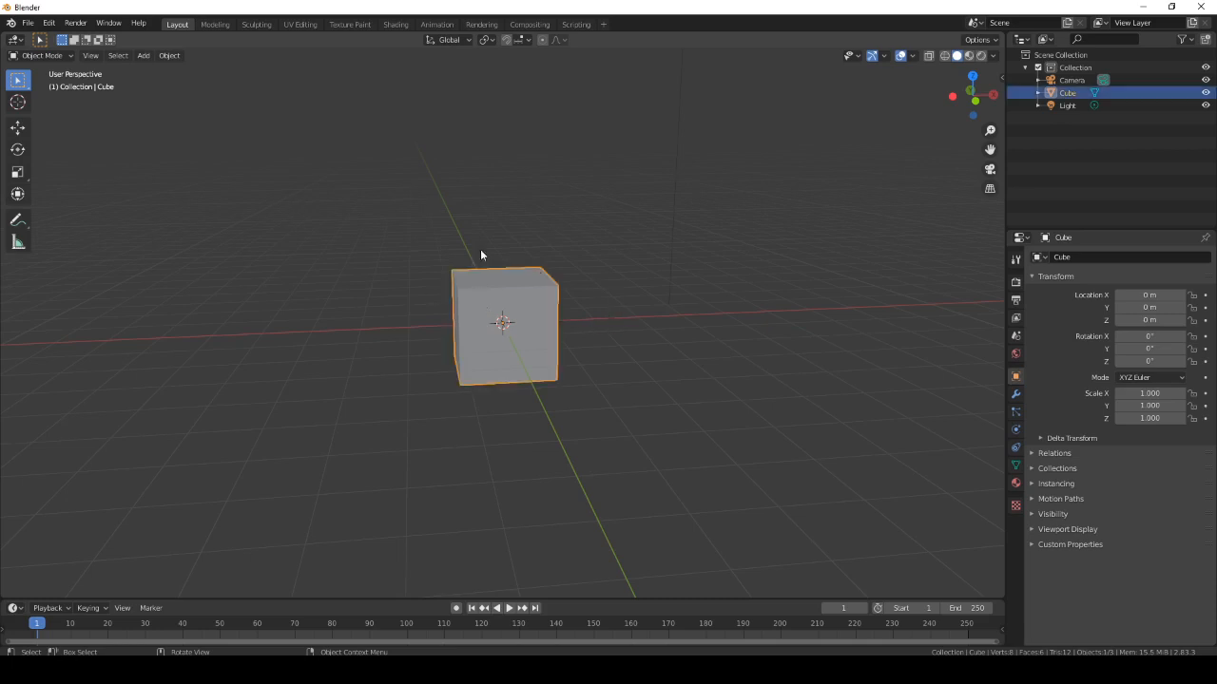
{"action": "left_click_drag", "start_coordinate": [306, 172], "coordinate": [674, 425]}
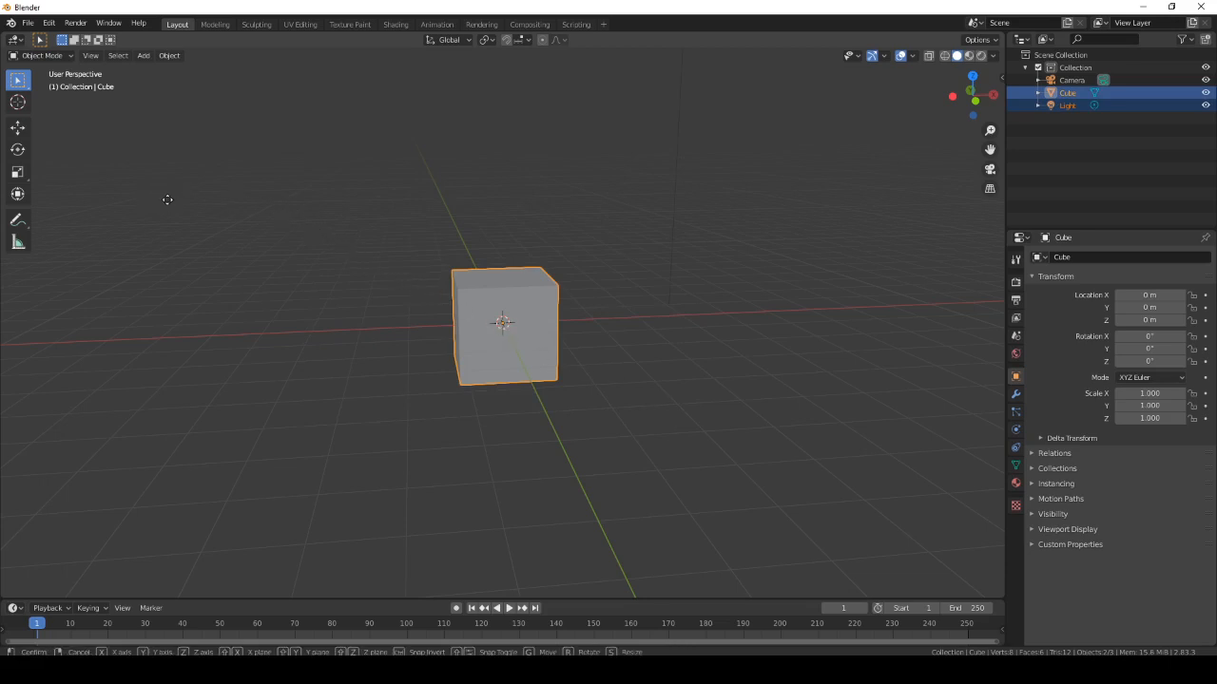
{"action": "key", "text": "g"}
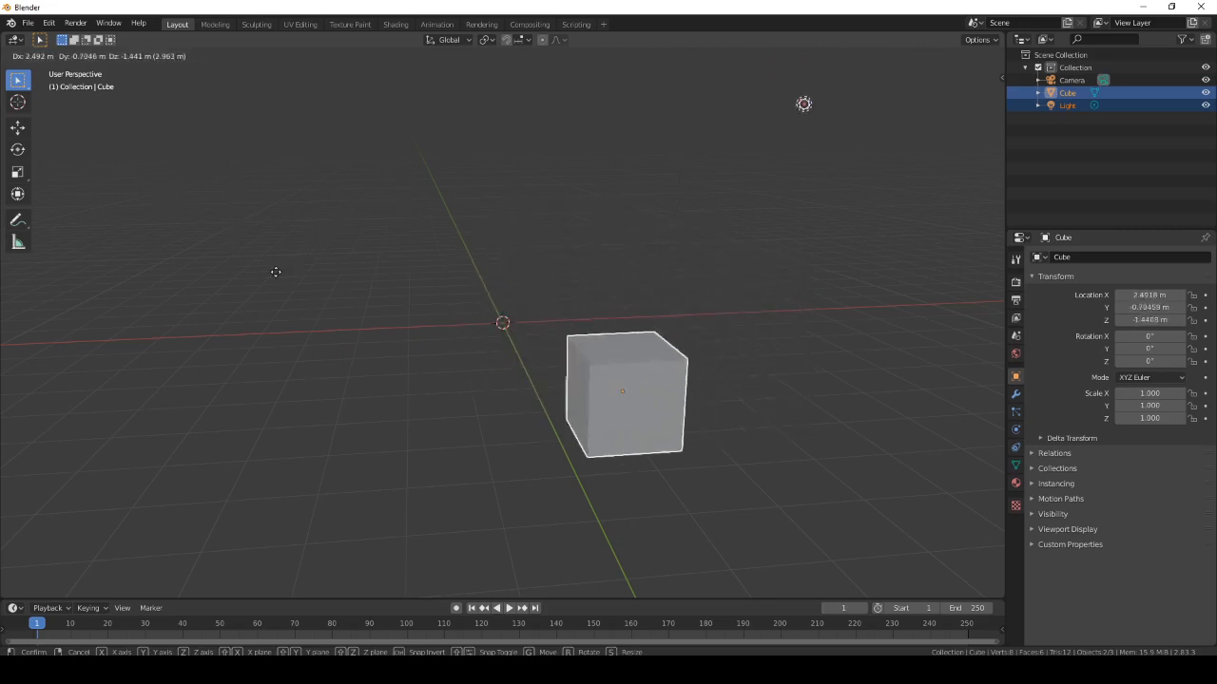
{"action": "left_click", "coordinate": [174, 207]}
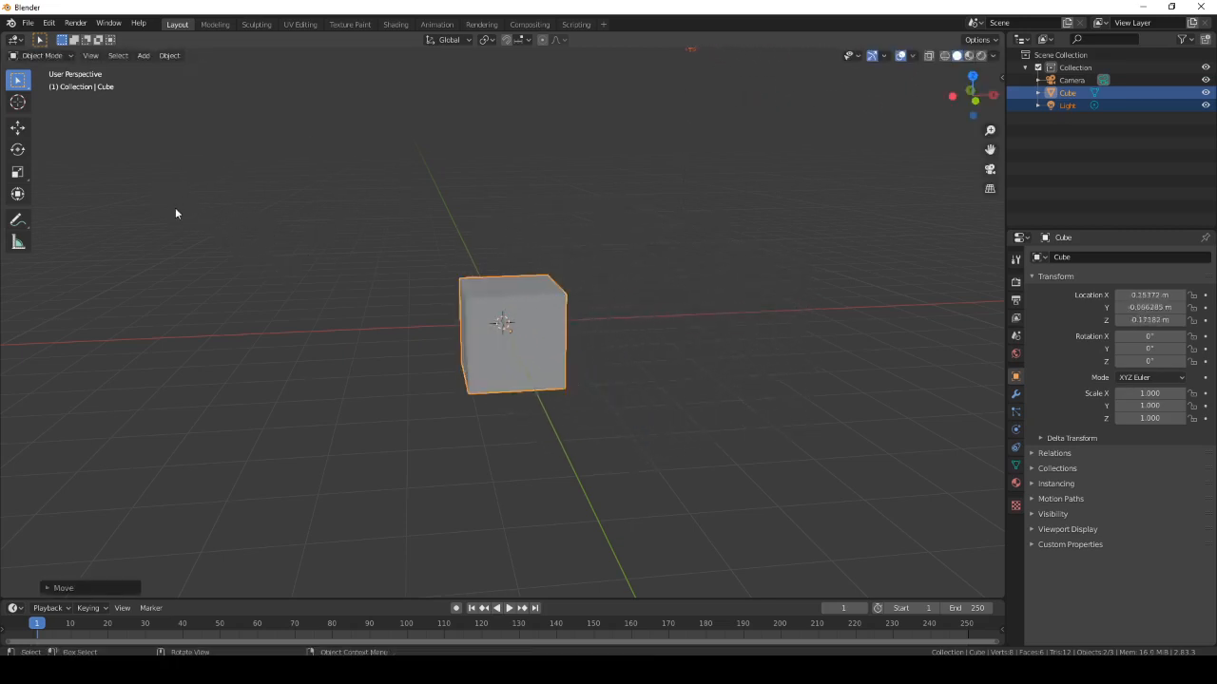
Select only the cube and move it freely to about X 0.50 m, Y 0.04 m, Z 0.39 m.
{"action": "left_click_drag", "start_coordinate": [343, 232], "coordinate": [632, 438]}
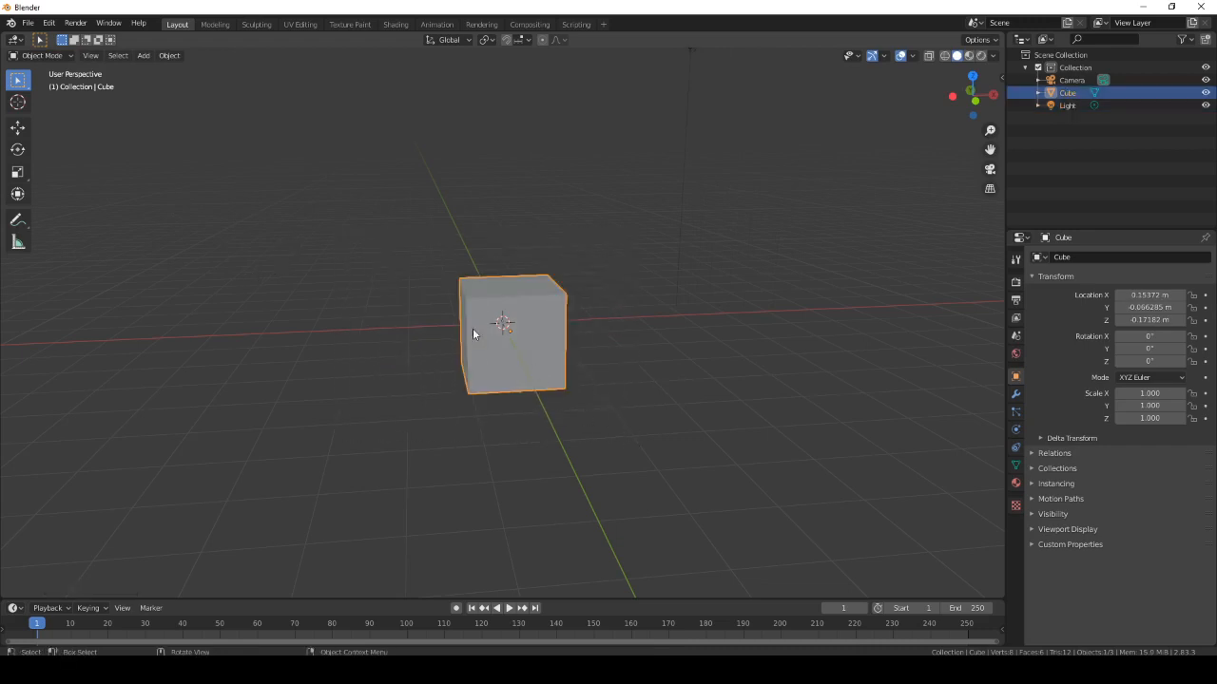
{"action": "key", "text": "g"}
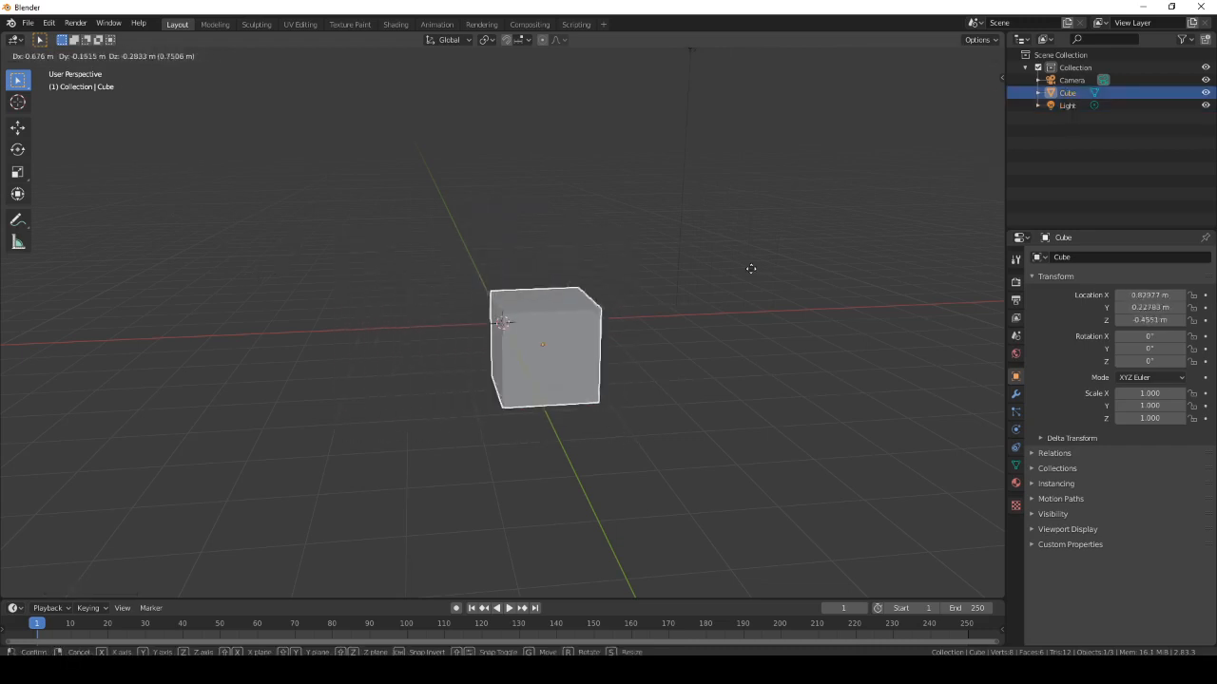
{"action": "left_click", "coordinate": [734, 228]}
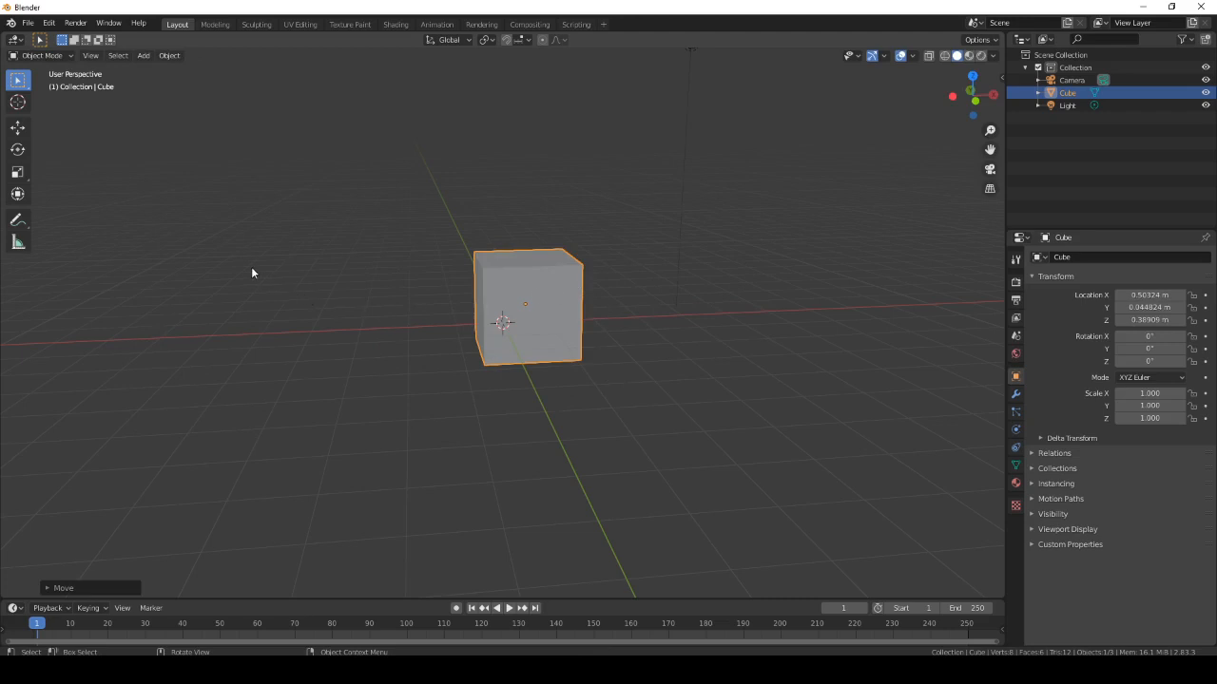
Use the Move tool to shift the cube in the XY plane to about X 0.71 m, Y 0.61 m, and deselect it.
{"action": "left_click", "coordinate": [17, 126]}
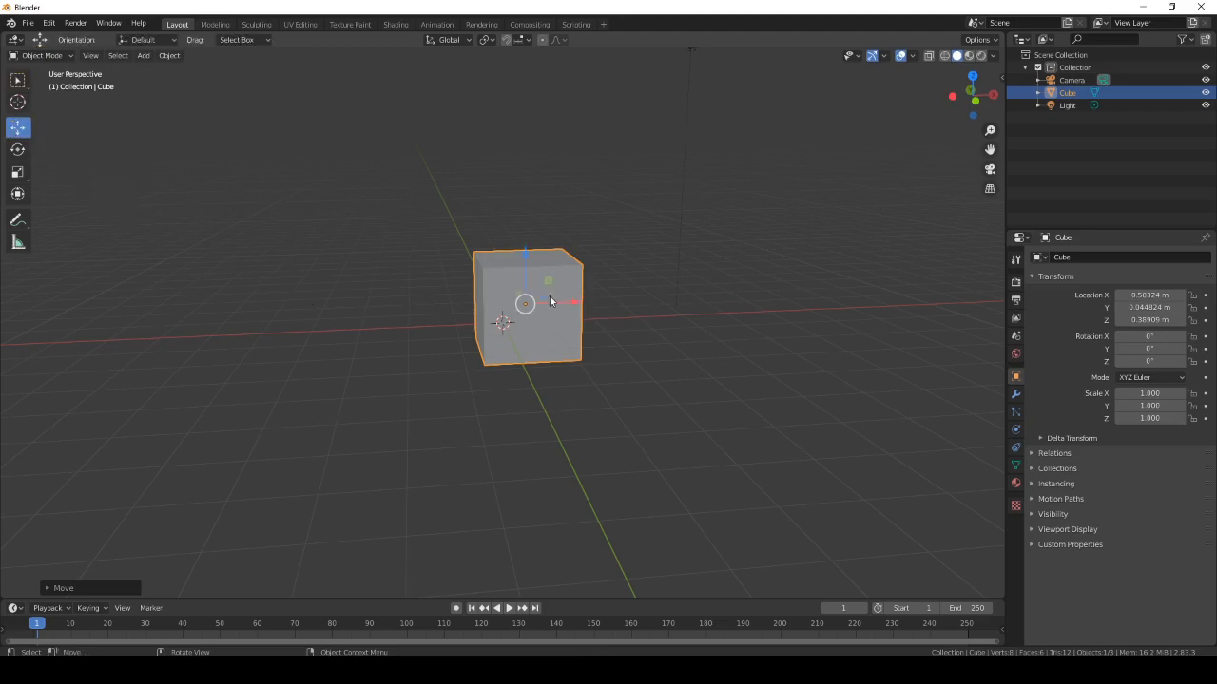
{"action": "mouse_move", "coordinate": [549, 299]}
{"action": "left_mouse_down"}
{"action": "mouse_move", "coordinate": [701, 302]}
{"action": "mouse_move", "coordinate": [500, 319]}
{"action": "mouse_move", "coordinate": [511, 299]}
{"action": "mouse_move", "coordinate": [446, 299]}
{"action": "mouse_move", "coordinate": [641, 282]}
{"action": "mouse_move", "coordinate": [556, 291]}
{"action": "left_mouse_up"}
{"action": "left_click", "coordinate": [463, 339]}
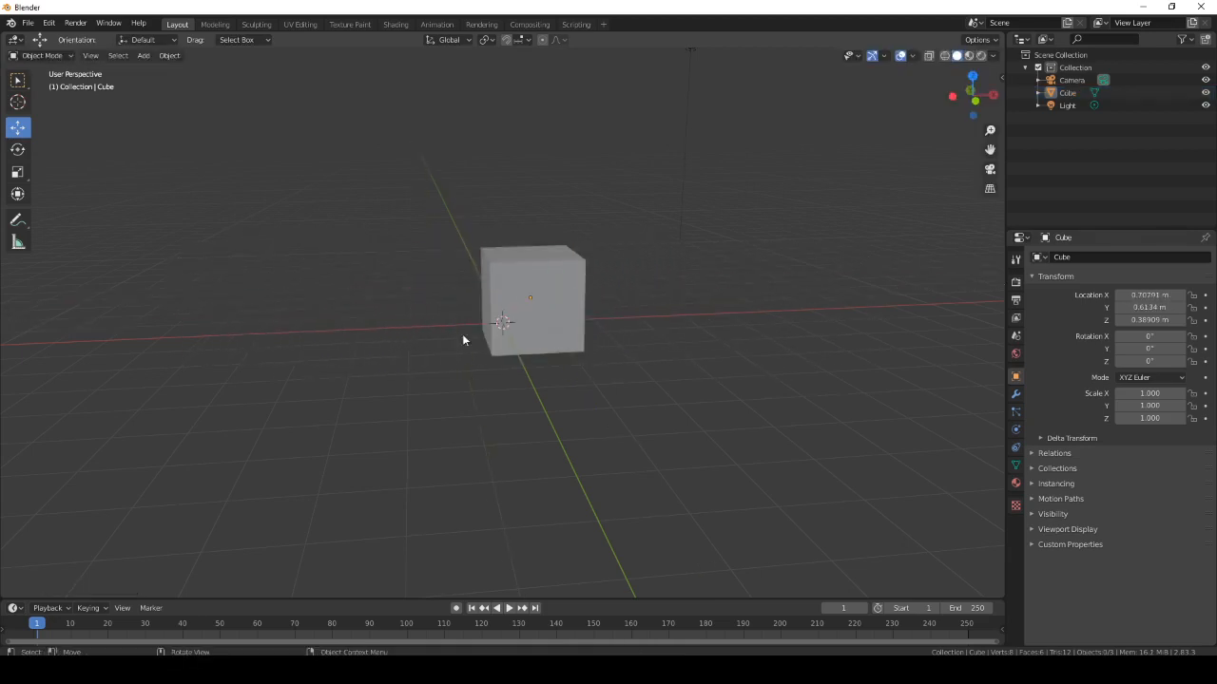
Reselect the cube and move it in the YZ plane to about Y 2.18 m, Z 0.63 m.
{"action": "left_click", "coordinate": [537, 312]}
{"action": "middle_click_drag", "start_coordinate": [447, 340], "coordinate": [472, 349]}
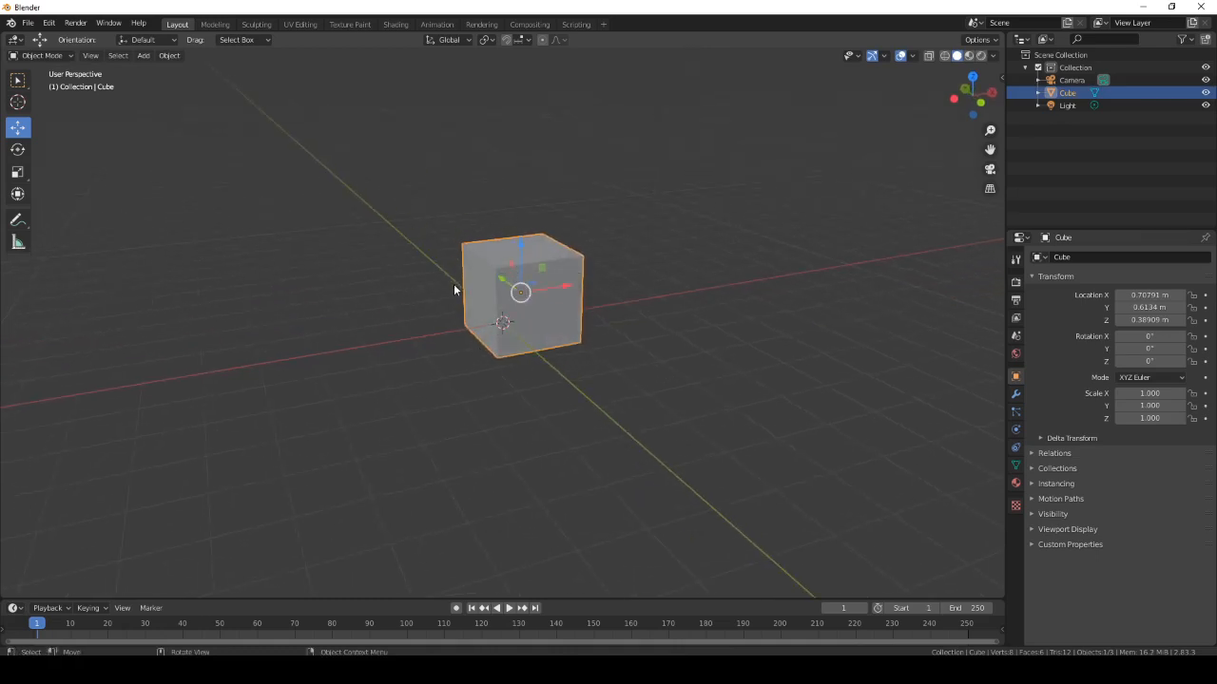
{"action": "left_click_drag", "start_coordinate": [508, 265], "coordinate": [479, 229]}
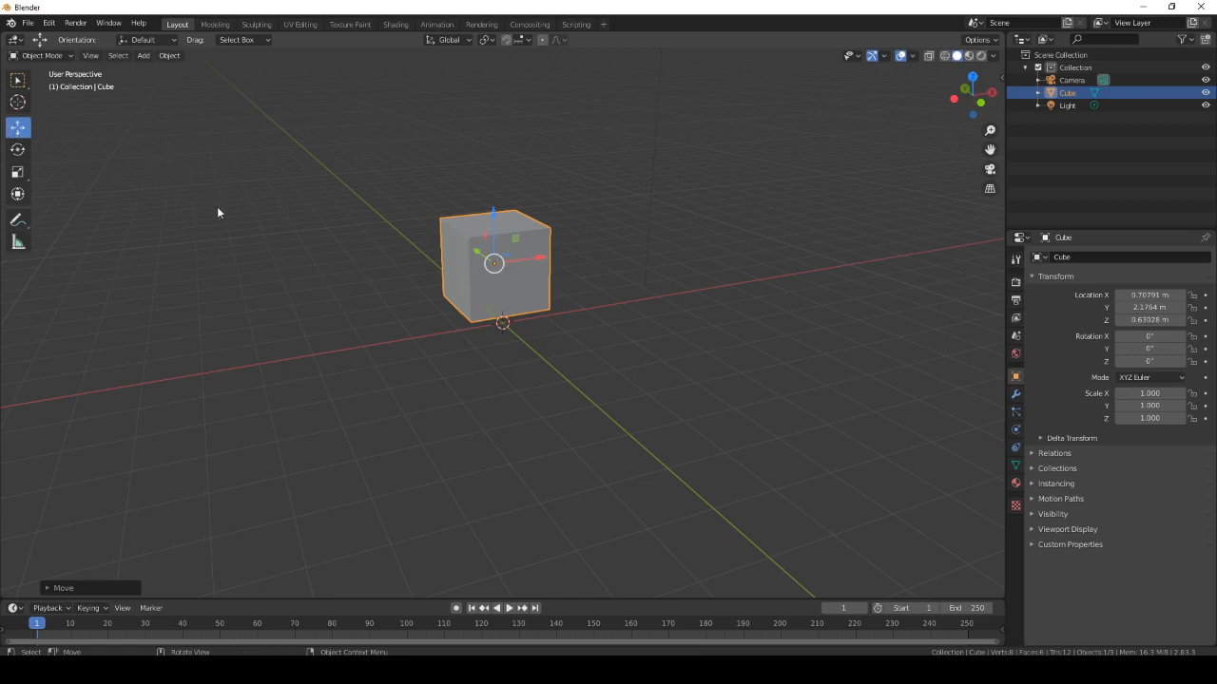
Reselect the cube and move it along the global X axis to about X 1.38 m.
{"action": "left_click", "coordinate": [388, 254]}
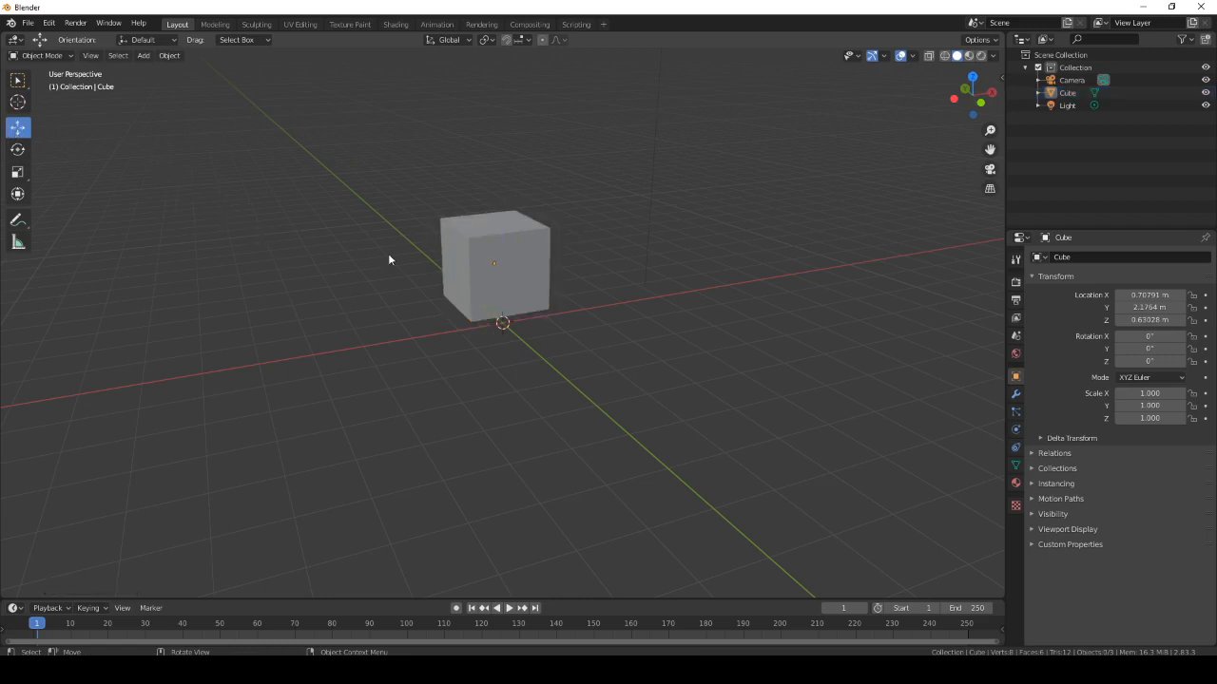
{"action": "left_click", "coordinate": [479, 264]}
{"action": "key", "text": "g"}
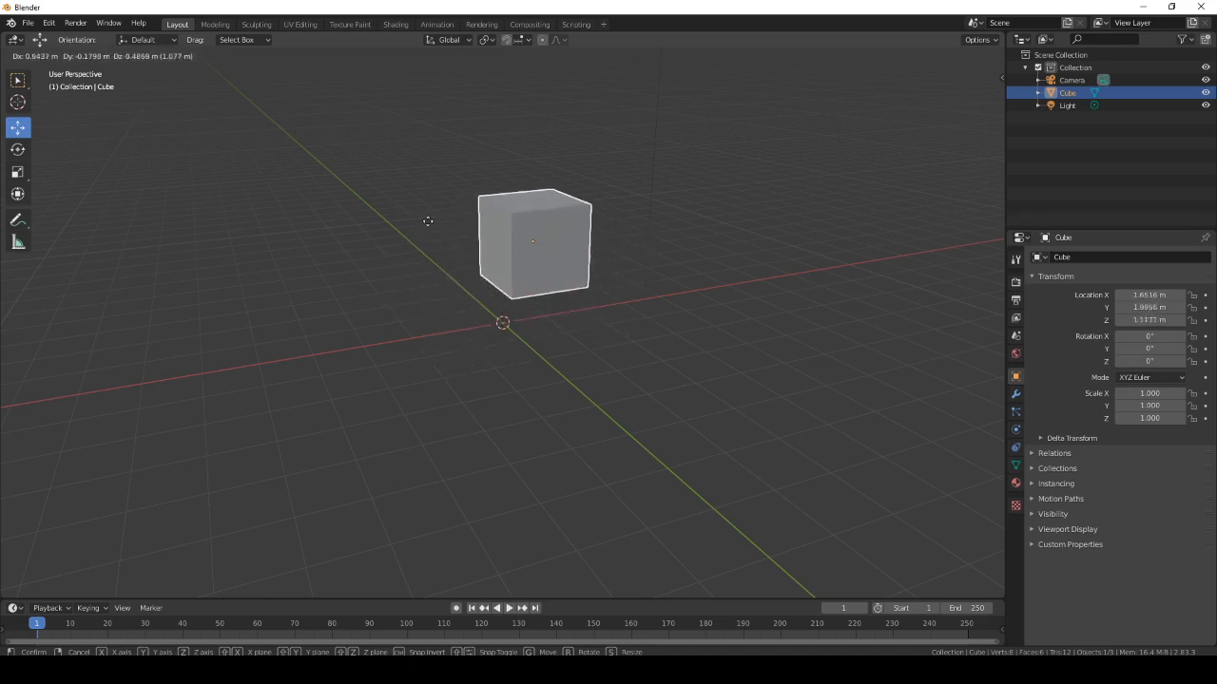
{"action": "key", "text": "y"}
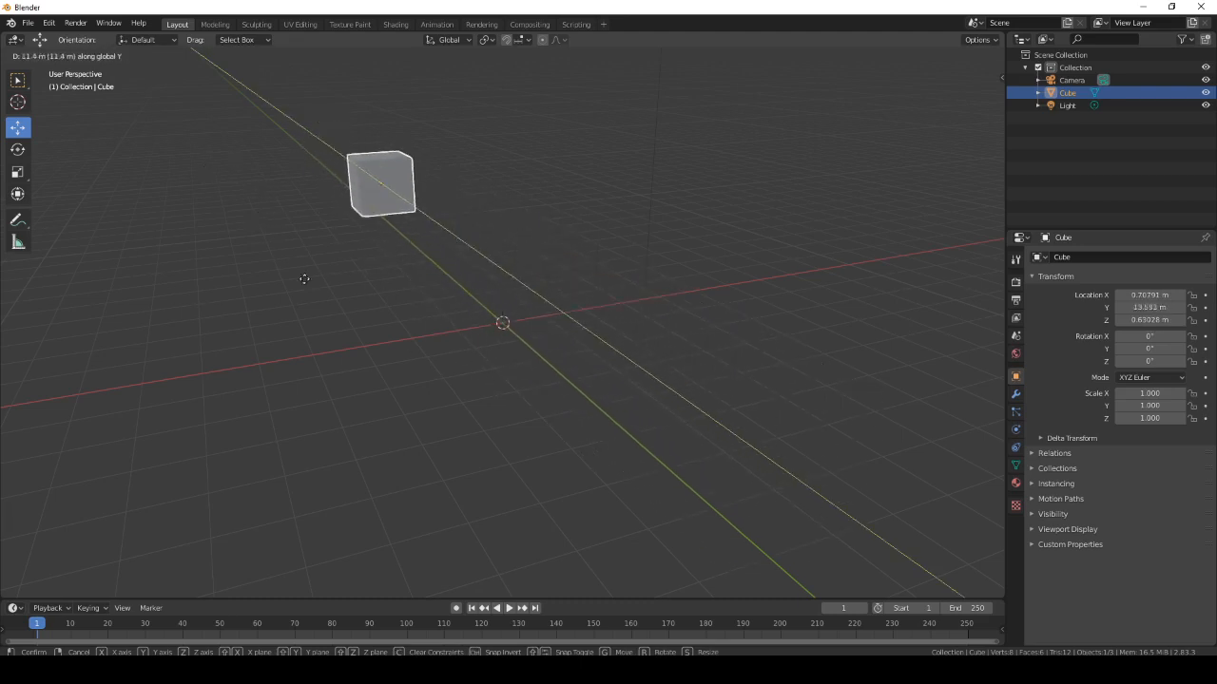
{"action": "key", "text": "z"}
{"action": "key", "text": "x"}
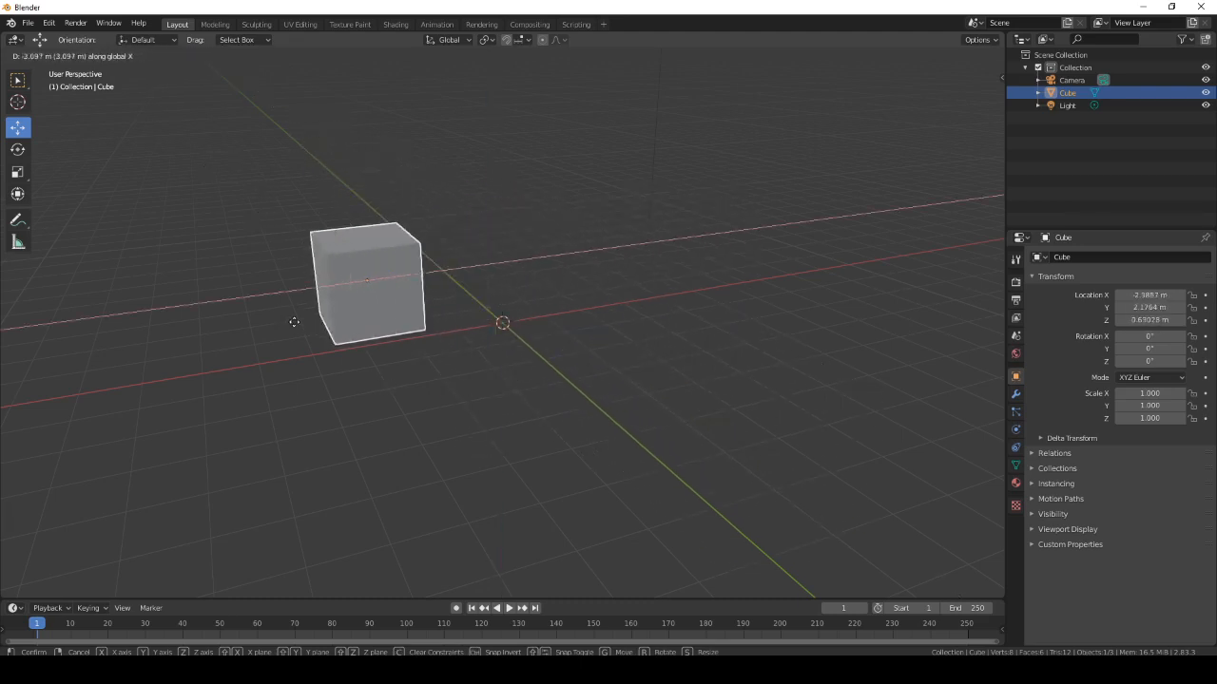
{"action": "left_click", "coordinate": [438, 317]}
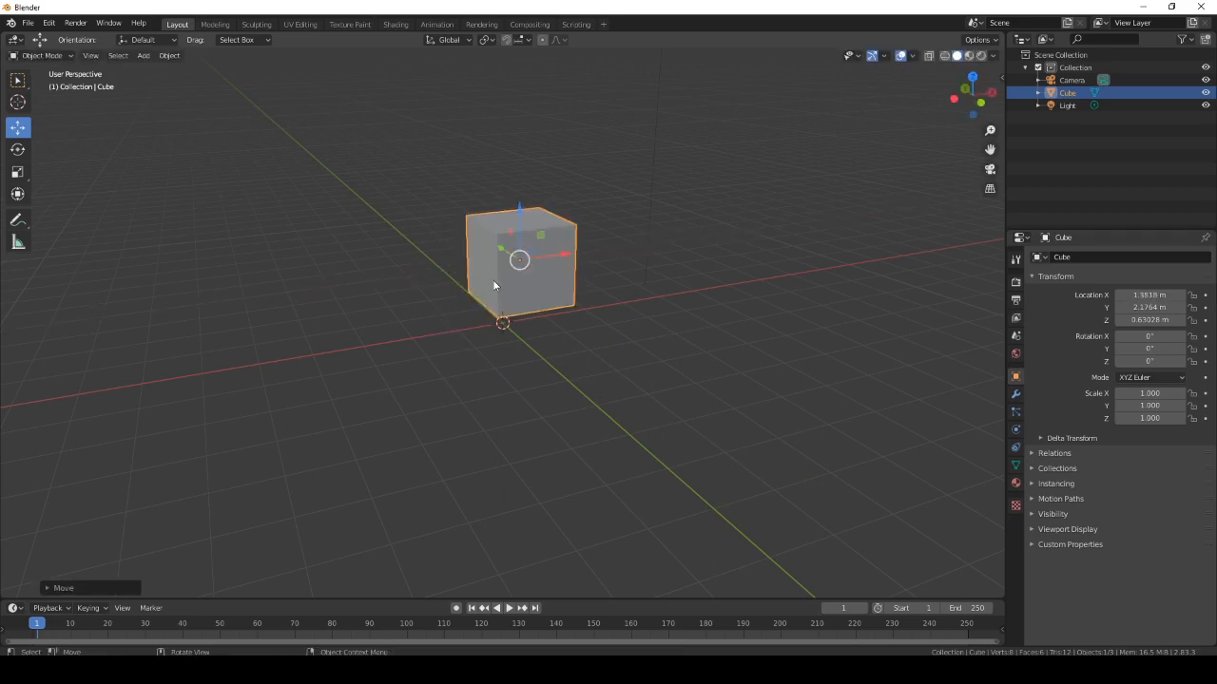
Move the cube within the YZ plane, keeping its X location locked.
{"action": "middle_click_drag", "start_coordinate": [493, 284], "coordinate": [432, 286]}
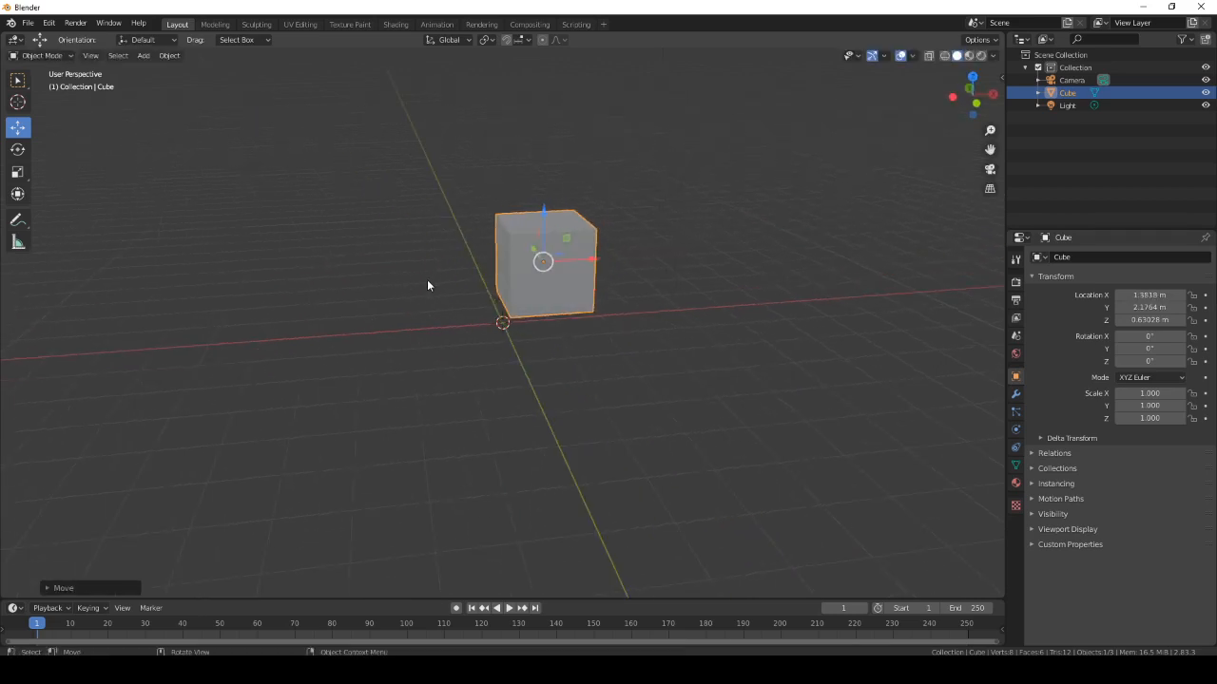
{"action": "scroll", "coordinate": [442, 278], "scroll_direction": "up", "scroll_amount": 2}
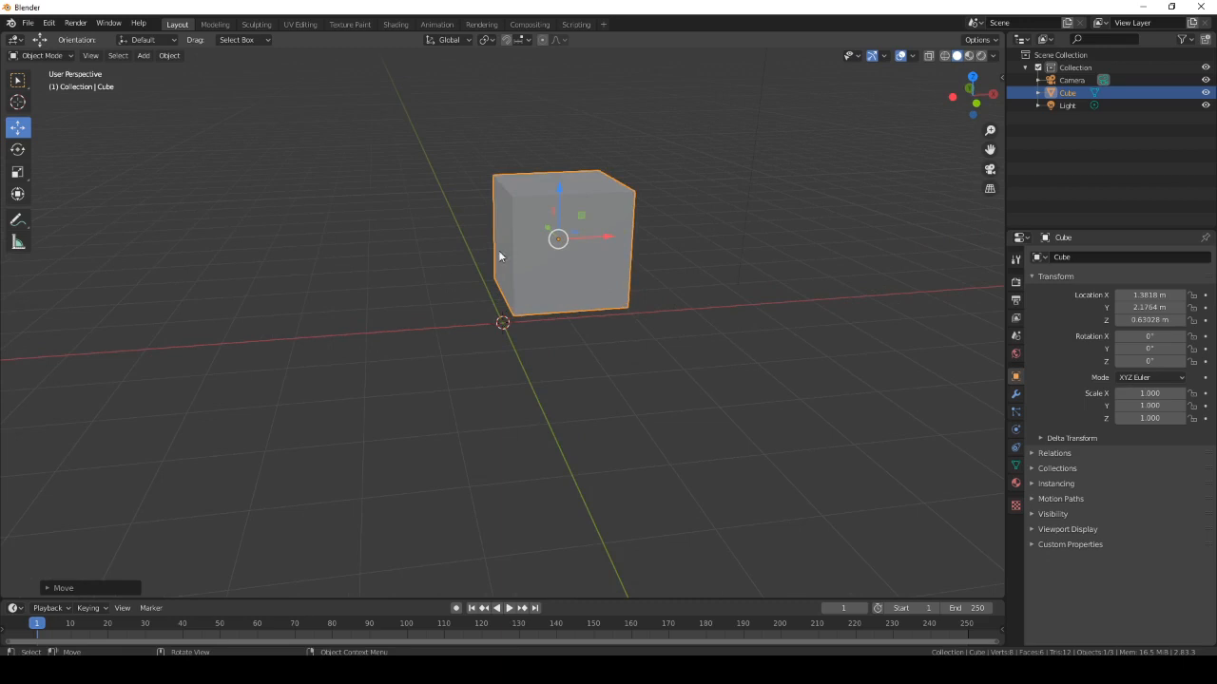
{"action": "middle_click_drag", "start_coordinate": [432, 264], "coordinate": [464, 223]}
{"action": "key", "text": "g"}
{"action": "key", "text": "shift+x"}
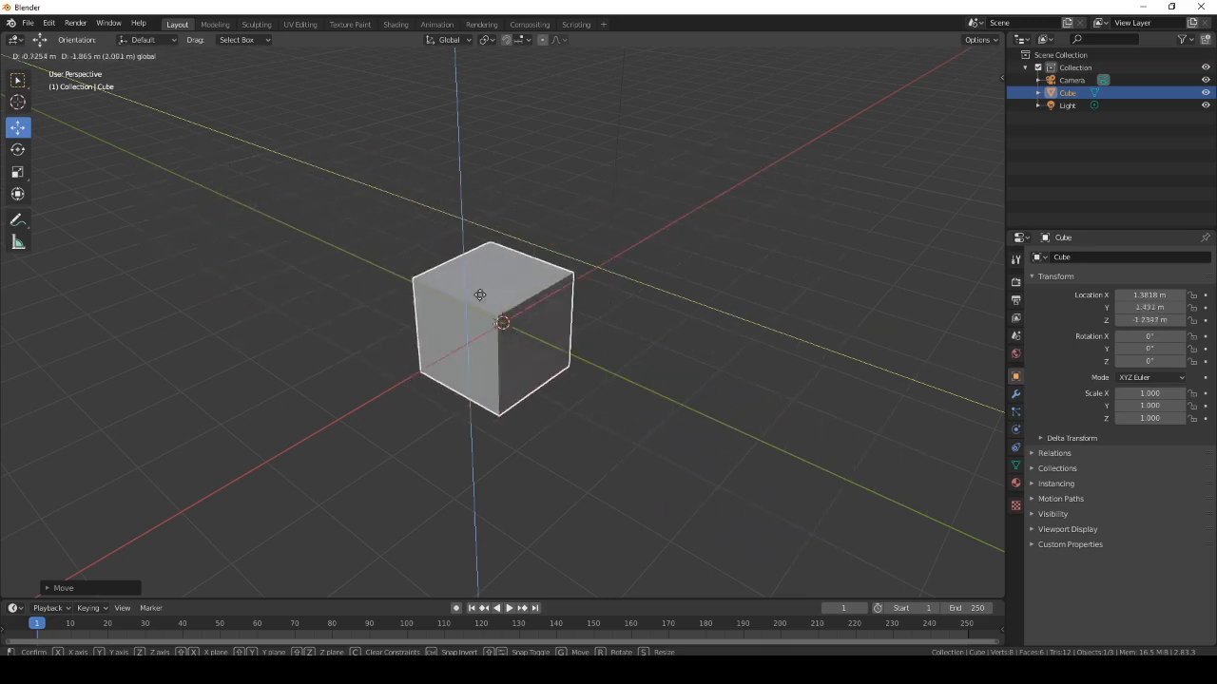
{"action": "left_click", "coordinate": [468, 259]}
Move the cube in the YZ plane once more, and shift it to about Y 2.34 m, Z 1.55 m.
{"action": "key", "text": "g"}
{"action": "key", "text": "shift+x"}
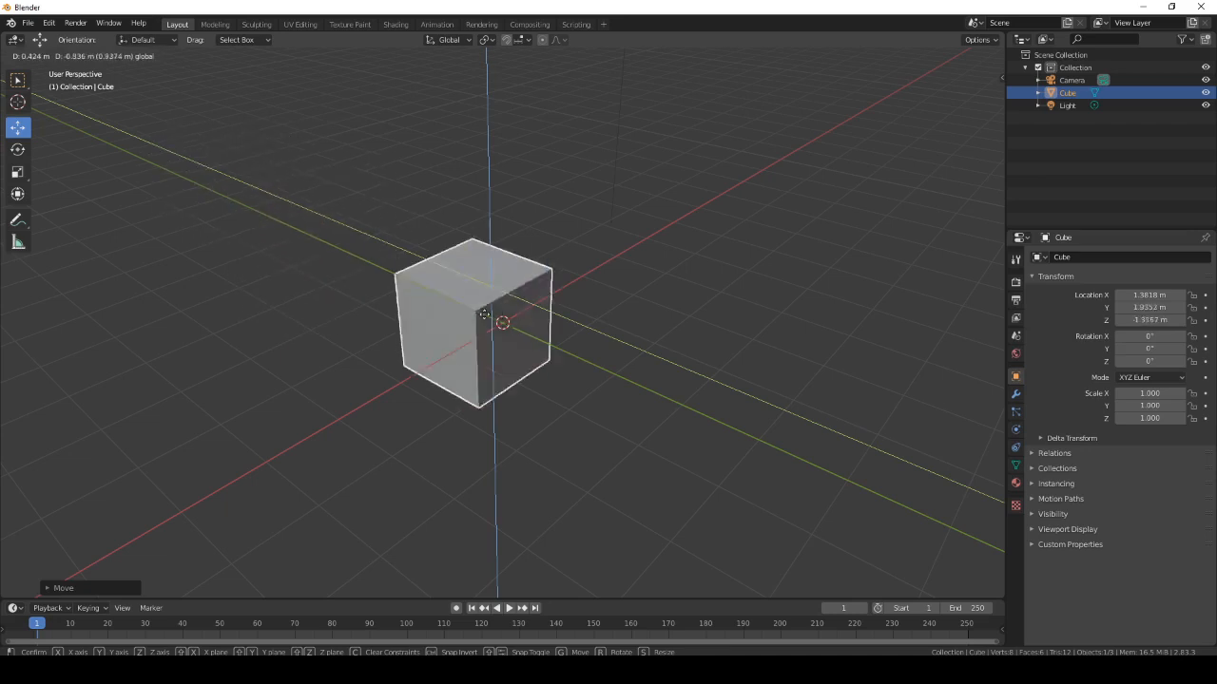
{"action": "left_click", "coordinate": [434, 206]}
{"action": "left_click_drag", "start_coordinate": [477, 211], "coordinate": [369, 181]}
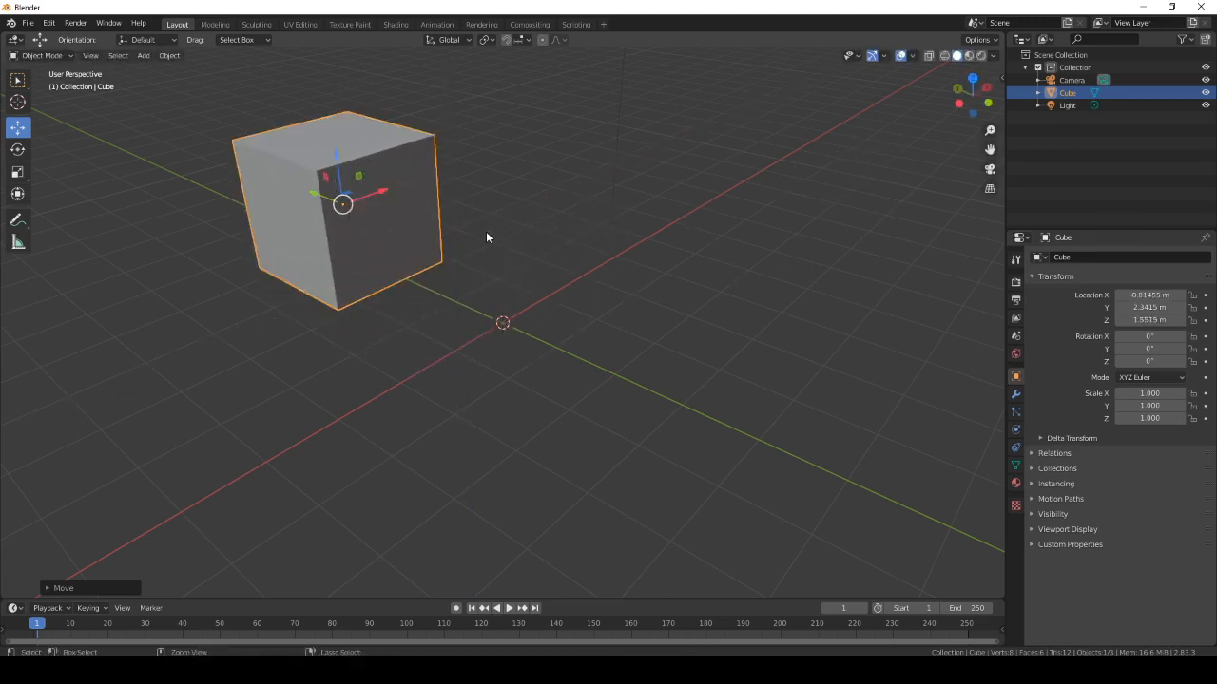
Undo the cube's recent axis and plane moves back to about X 0.71 m, Y 0.61 m, Z 0.39 m.
{"action": "key", "text": "ctrl+z"}
{"action": "key", "text": "ctrl+z"}
{"action": "key", "text": "ctrl+z"}
{"action": "key", "text": "ctrl+z"}
{"action": "key", "text": "ctrl+z"}
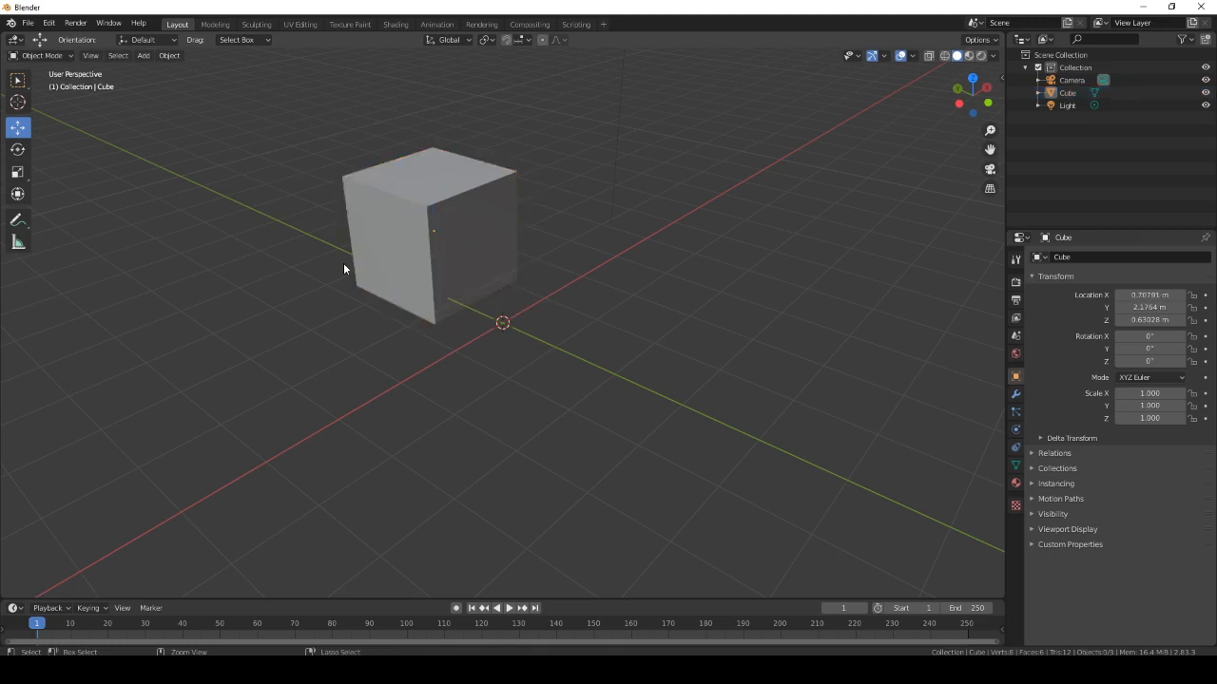
{"action": "key", "text": "ctrl+z"}
{"action": "key", "text": "ctrl+z"}
{"action": "key", "text": "ctrl+z"}
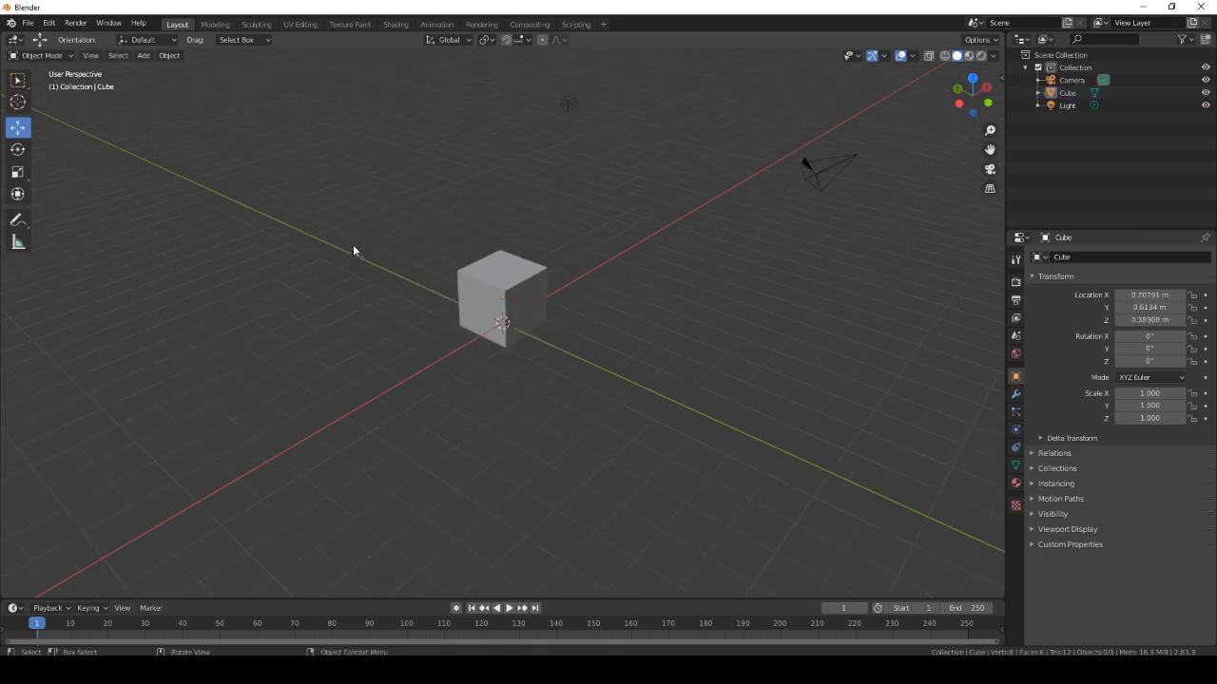
{"action": "key", "text": "ctrl+z"}
{"action": "key", "text": "ctrl+z"}
{"action": "key", "text": "ctrl+z"}
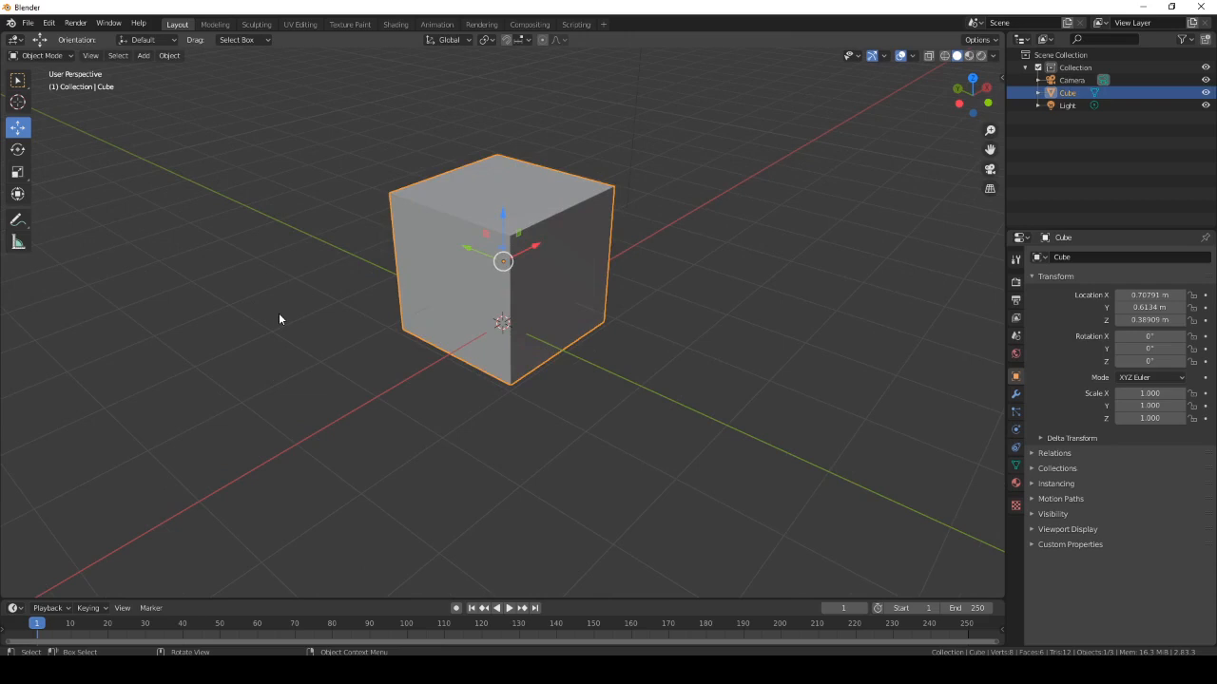
Scale the cube up uniformly to about 3.55 on all axes.
{"action": "scroll", "coordinate": [278, 313], "scroll_direction": "down", "scroll_amount": 4}
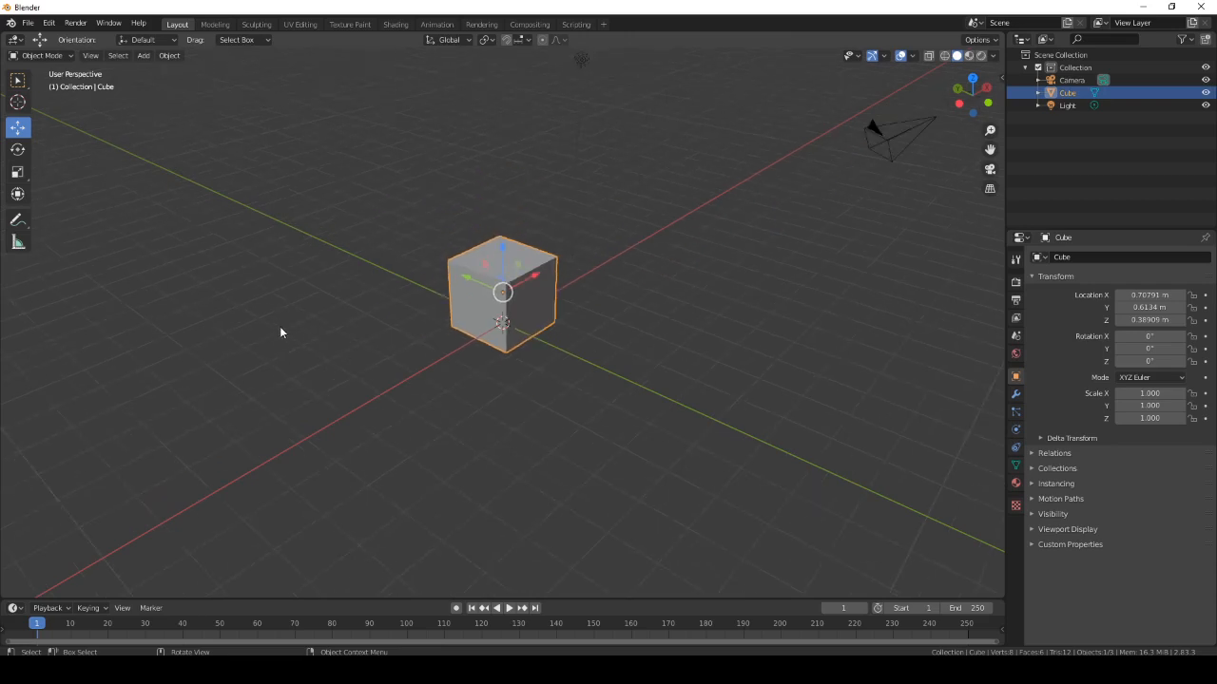
{"action": "key", "text": "s"}
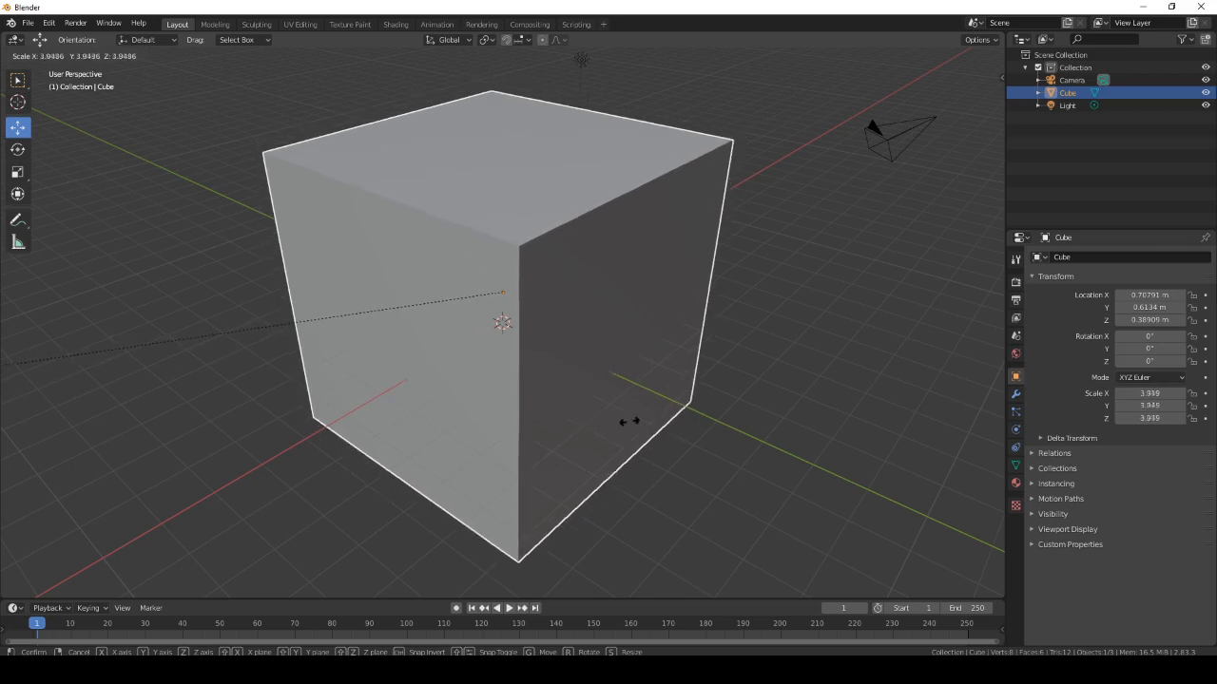
{"action": "left_click", "coordinate": [714, 416]}
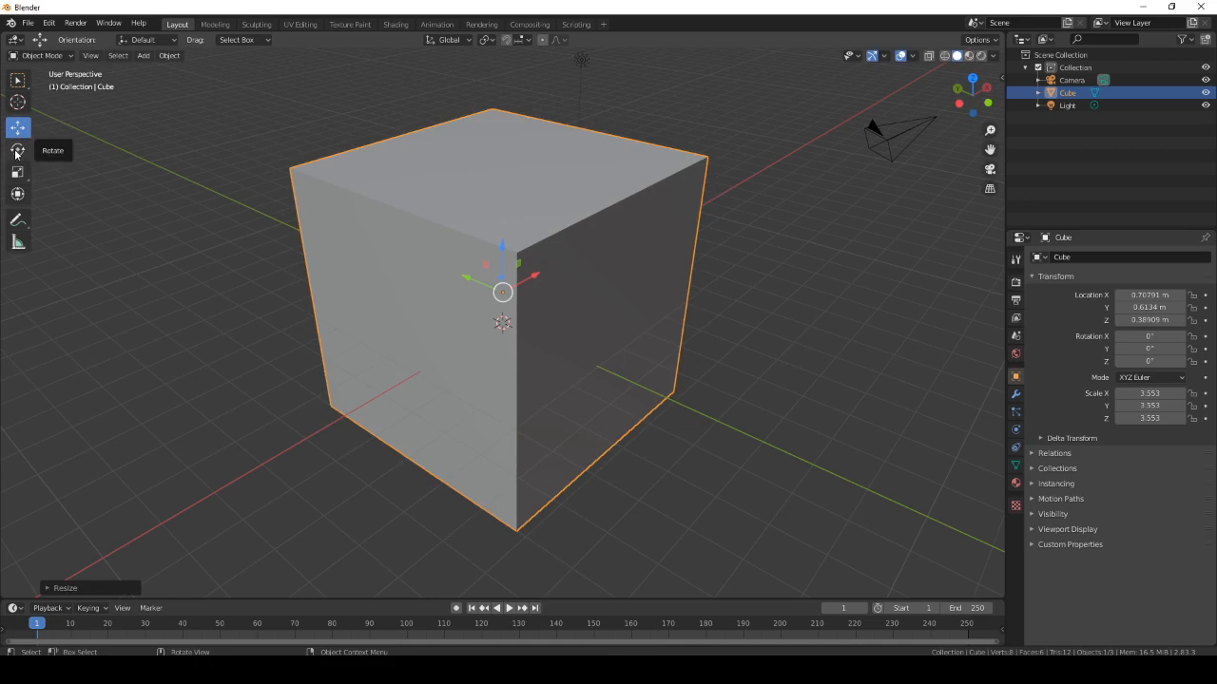
Scale the cube along the Y axis to about -0.70, forming a thin upright slab, and deselect it.
{"action": "key", "text": "s"}
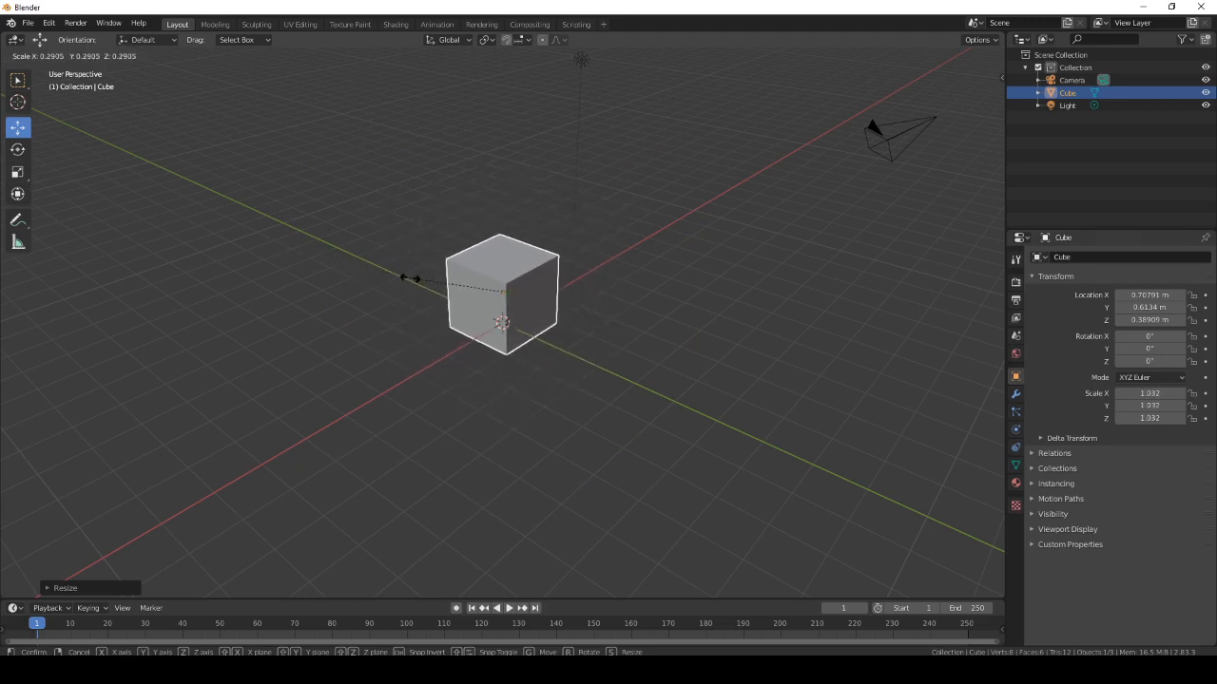
{"action": "key", "text": "z"}
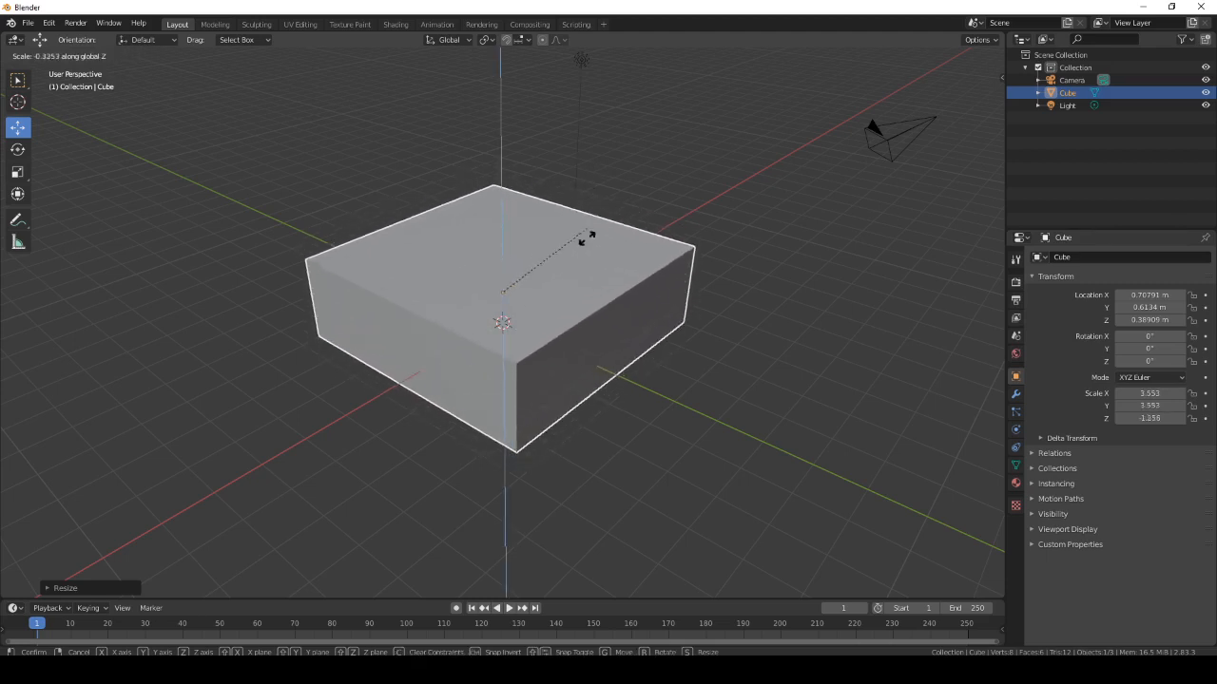
{"action": "key", "text": "x"}
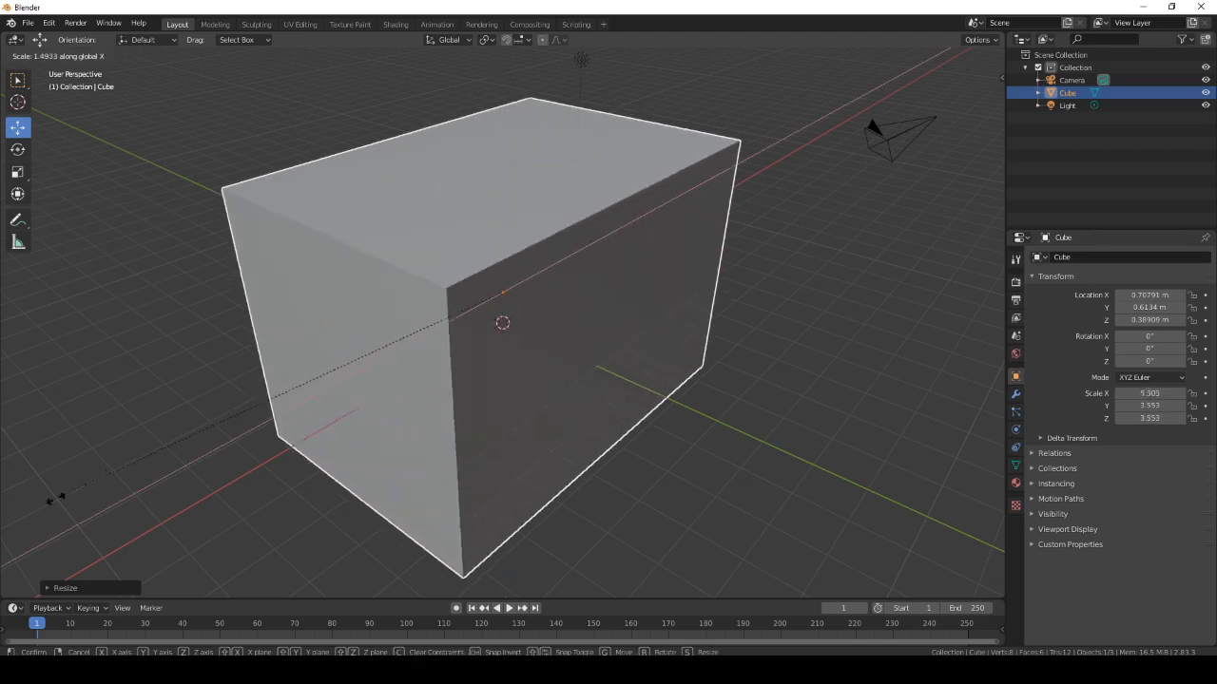
{"action": "key", "text": "y"}
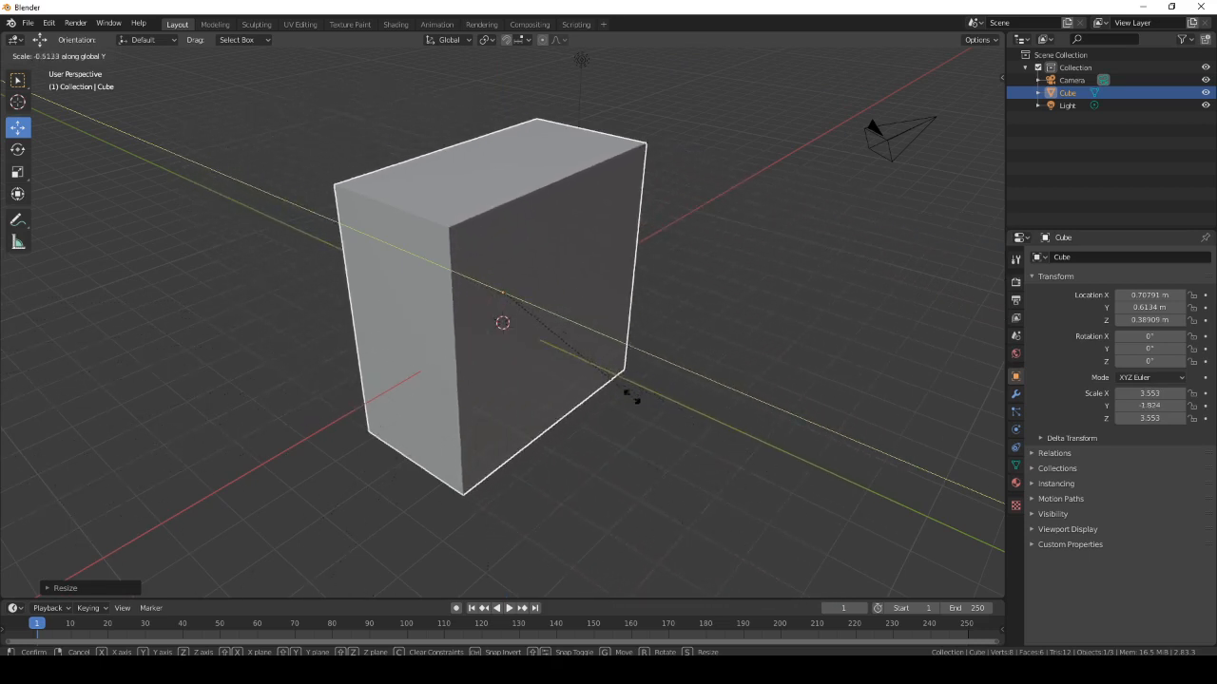
{"action": "left_click", "coordinate": [555, 325]}
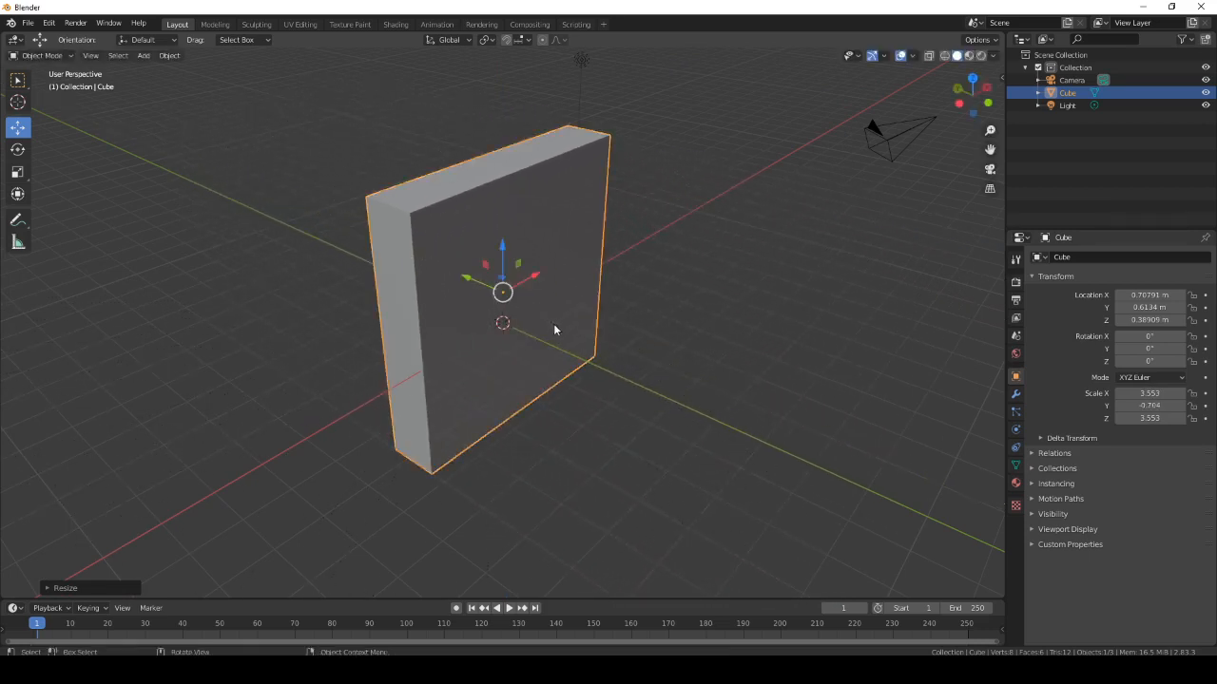
{"action": "middle_click_drag", "start_coordinate": [556, 325], "coordinate": [65, 311]}
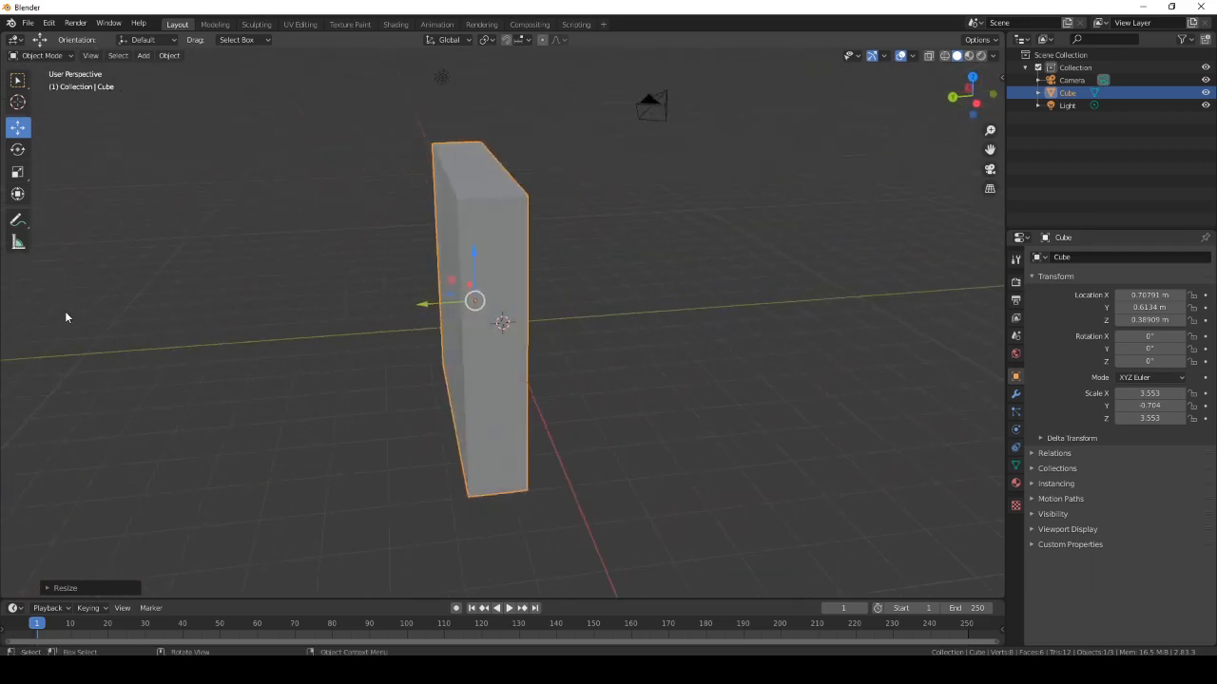
{"action": "left_click", "coordinate": [65, 311]}
Annotate the slab with an arrow and the handwritten label "wall", and sketch another arrow towards the light.
{"action": "left_click", "coordinate": [18, 220]}
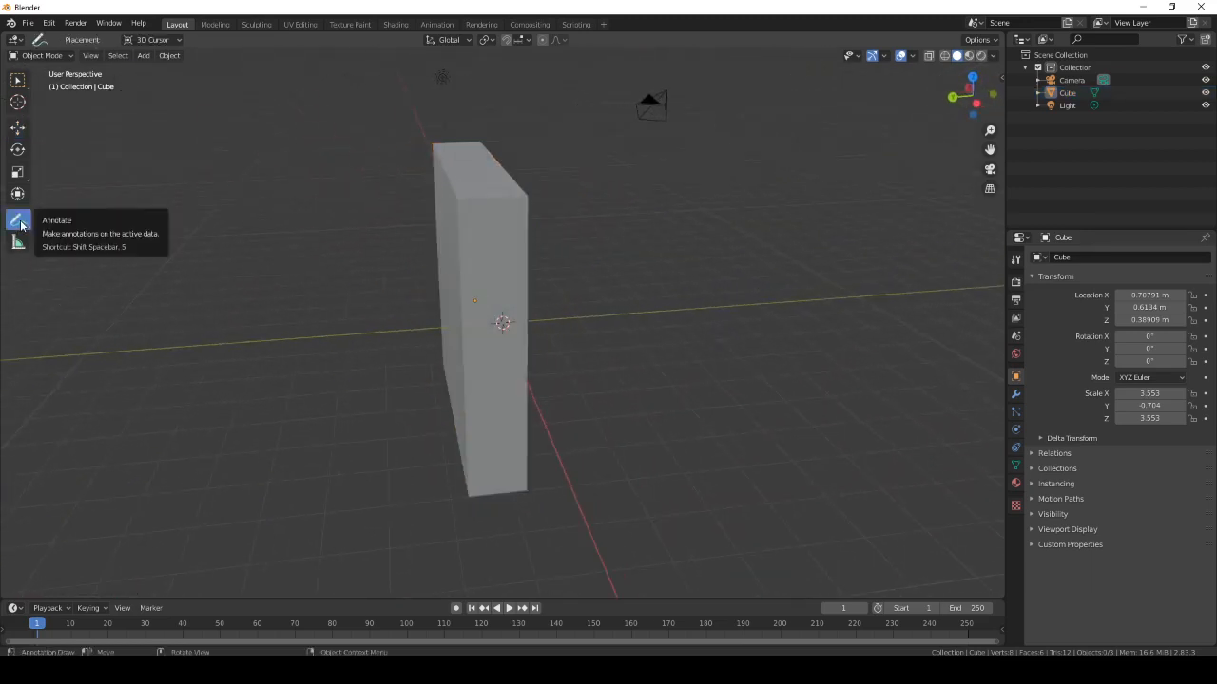
{"action": "left_click", "coordinate": [556, 209]}
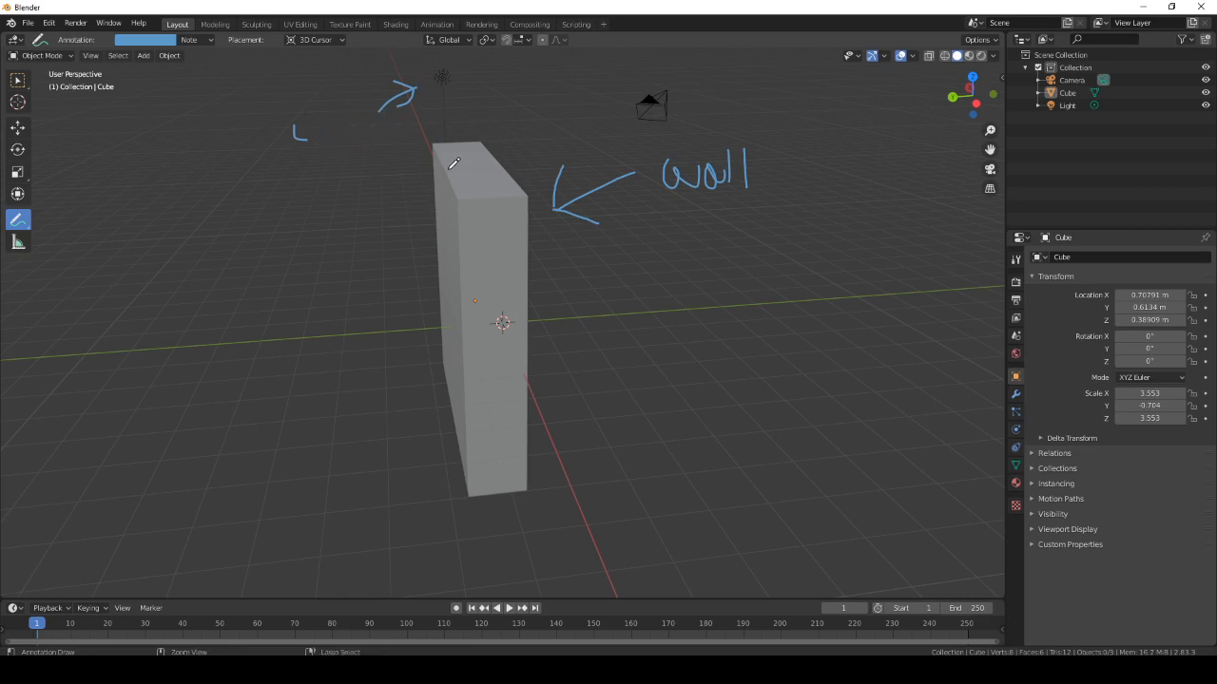
Undo all the annotation strokes.
{"action": "key", "text": "ctrl+z"}
{"action": "key", "text": "ctrl+z"}
{"action": "key", "text": "ctrl+z"}
{"action": "key", "text": "ctrl+z"}
{"action": "key", "text": "ctrl+z"}
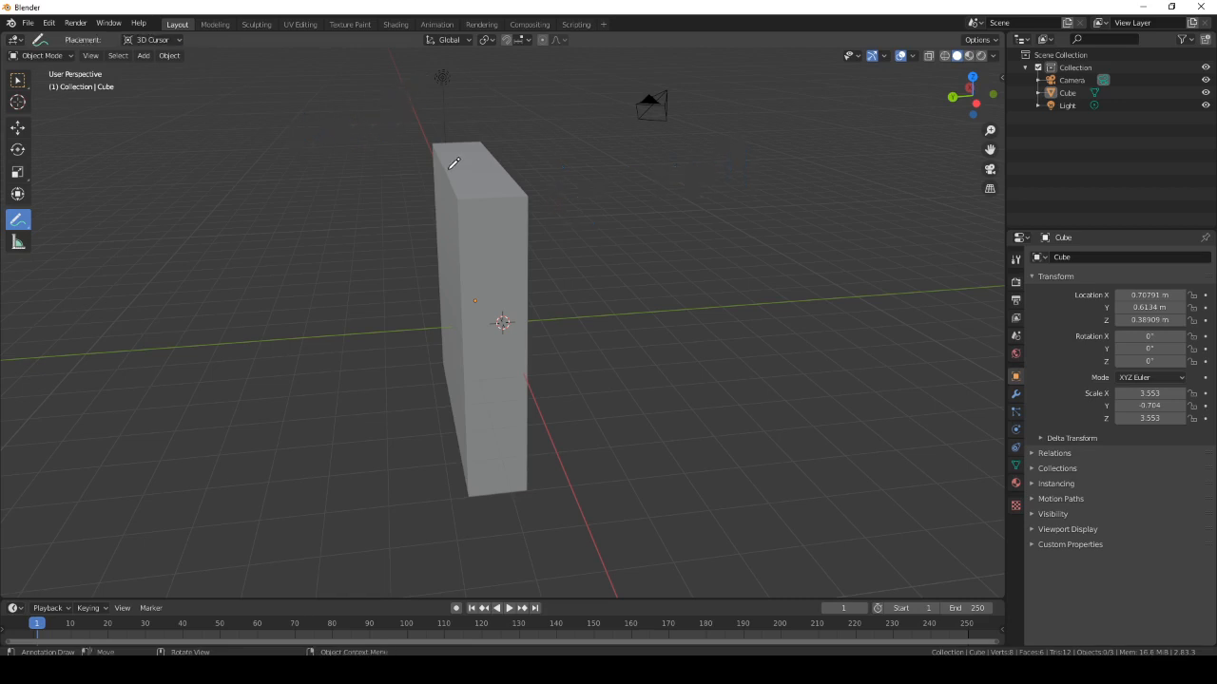
Activate the Measure tool and select the slab.
{"action": "left_click", "coordinate": [17, 242]}
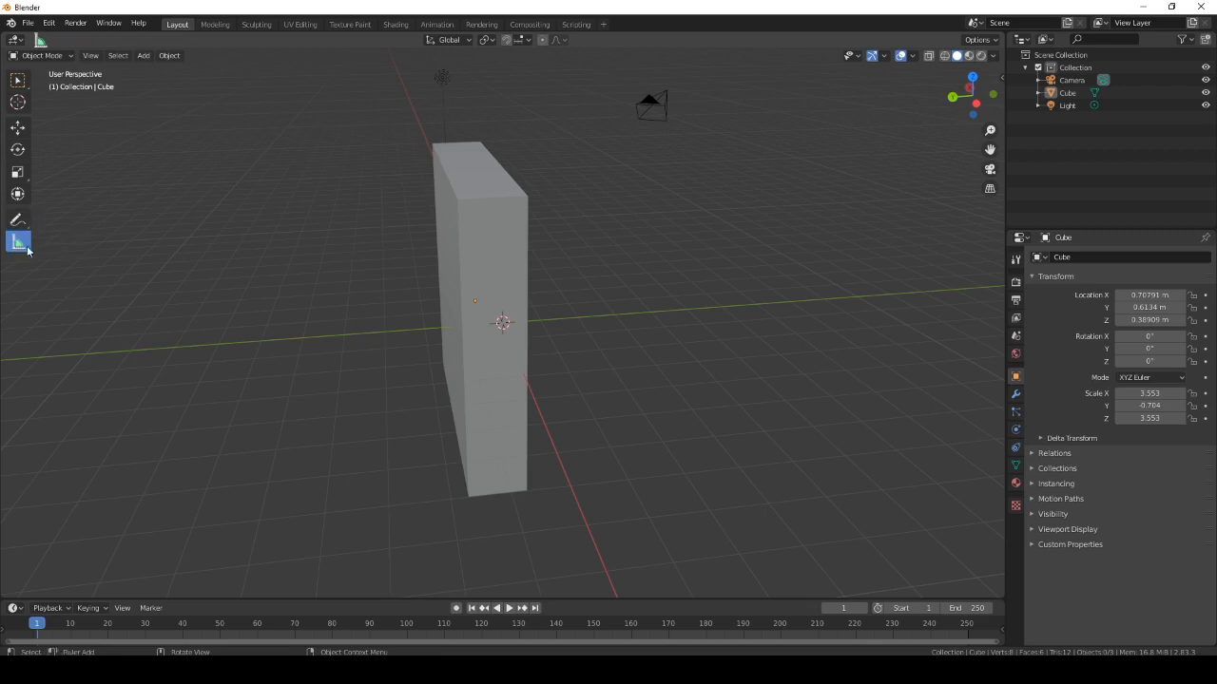
{"action": "left_click", "coordinate": [469, 206]}
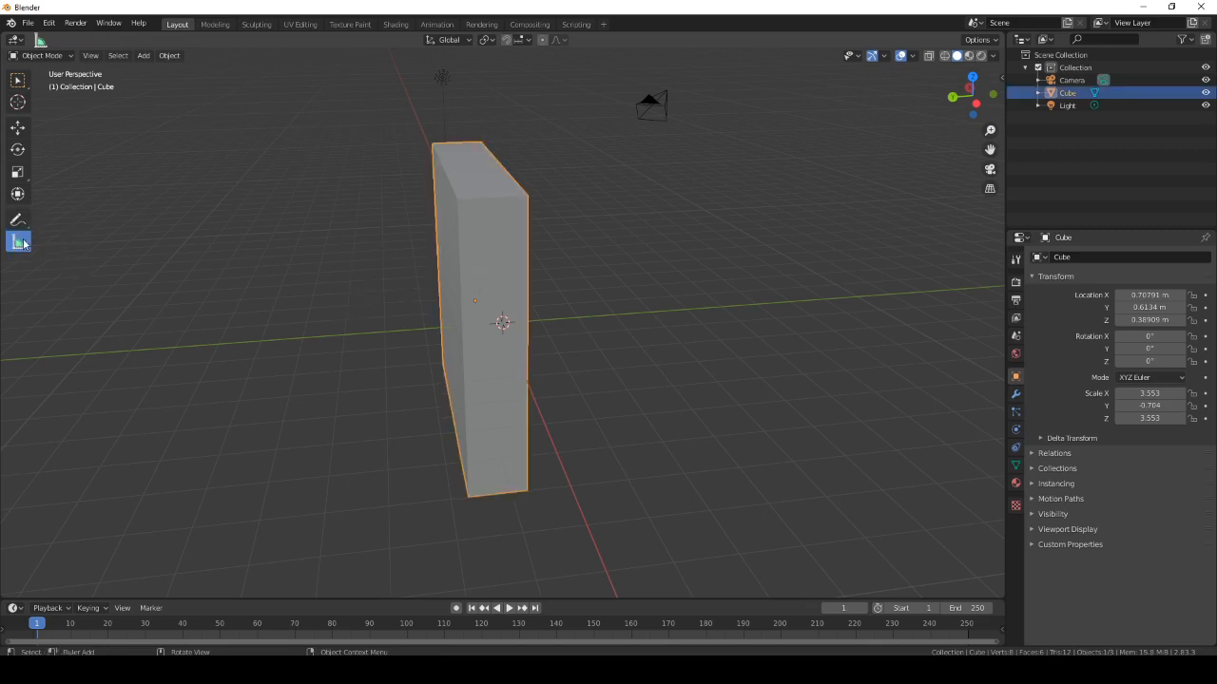
{"action": "mouse_move", "coordinate": [39, 316]}
{"action": "left_mouse_down"}
{"action": "mouse_move", "coordinate": [285, 299]}
{"action": "mouse_move", "coordinate": [34, 302]}
{"action": "mouse_move", "coordinate": [36, 333]}
{"action": "left_mouse_up"}
{"action": "left_click_drag", "start_coordinate": [28, 335], "coordinate": [145, 310]}
Use the Rotate tool to turn the slab to about X -209°, Y 159°, Z -141°, and deselect it.
{"action": "left_click", "coordinate": [17, 149]}
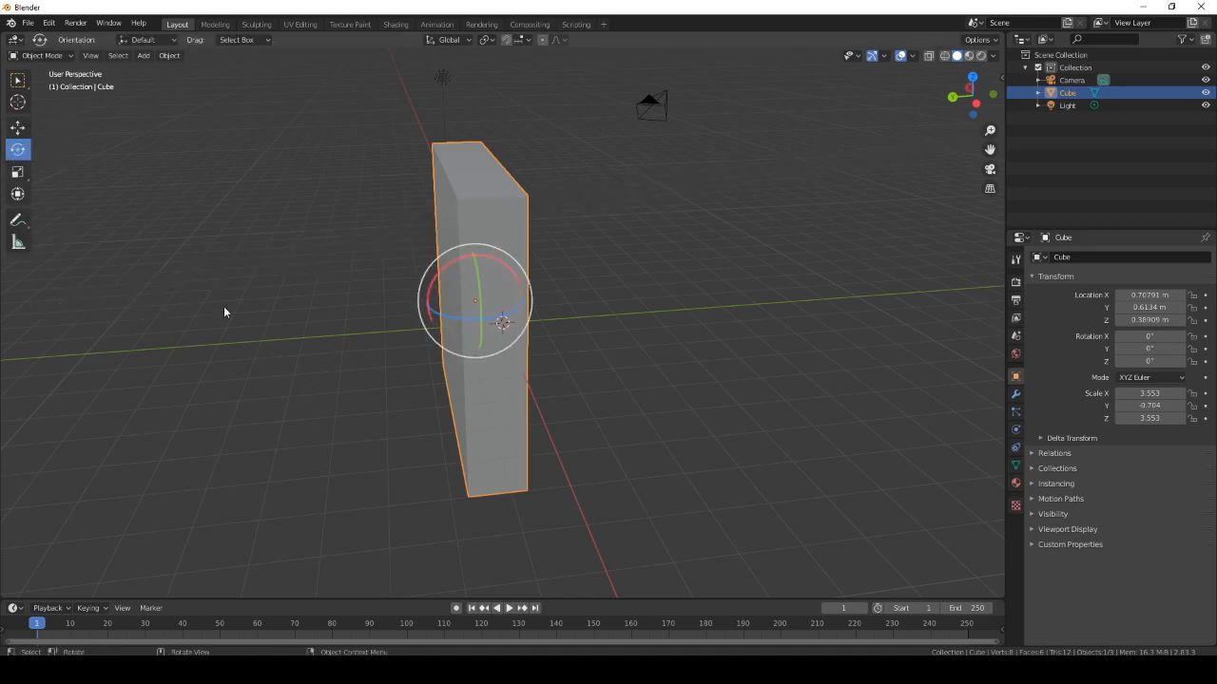
{"action": "middle_click_drag", "start_coordinate": [346, 308], "coordinate": [325, 296]}
{"action": "left_click_drag", "start_coordinate": [467, 259], "coordinate": [451, 397]}
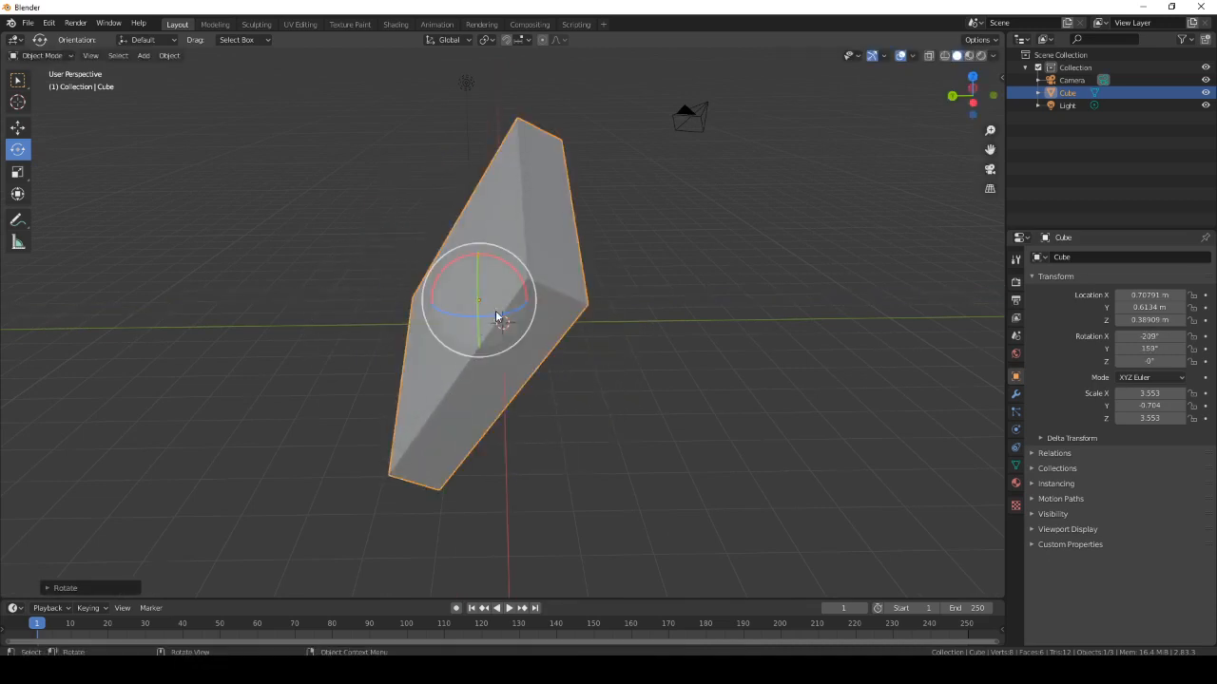
{"action": "left_click_drag", "start_coordinate": [497, 316], "coordinate": [286, 311]}
{"action": "left_click", "coordinate": [284, 311]}
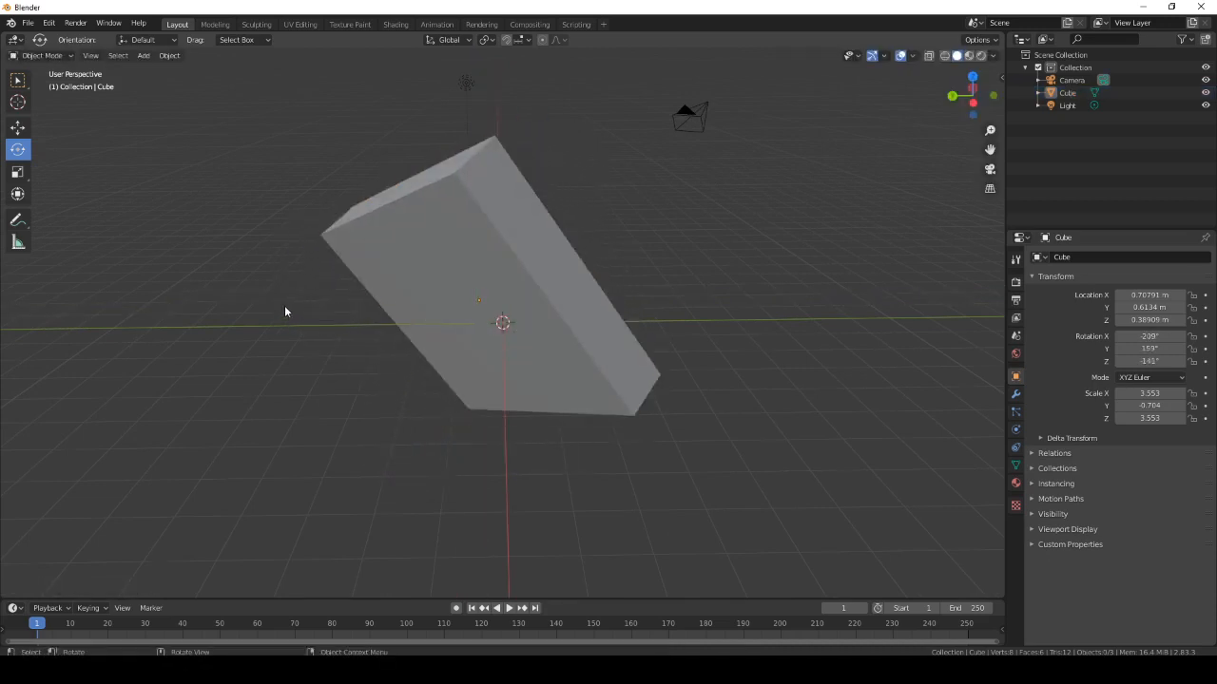
Select the rotated slab and switch from Object Mode to Edit Mode.
{"action": "middle_click_drag", "start_coordinate": [284, 310], "coordinate": [214, 308]}
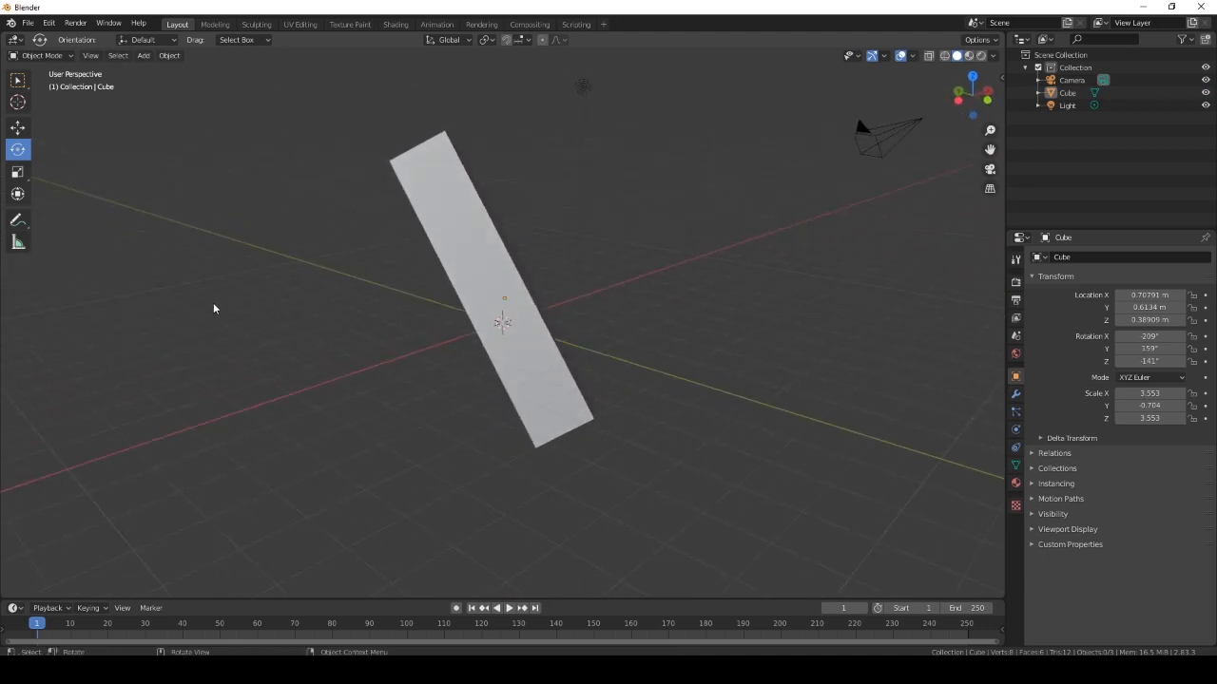
{"action": "middle_click_drag", "start_coordinate": [294, 336], "coordinate": [152, 333]}
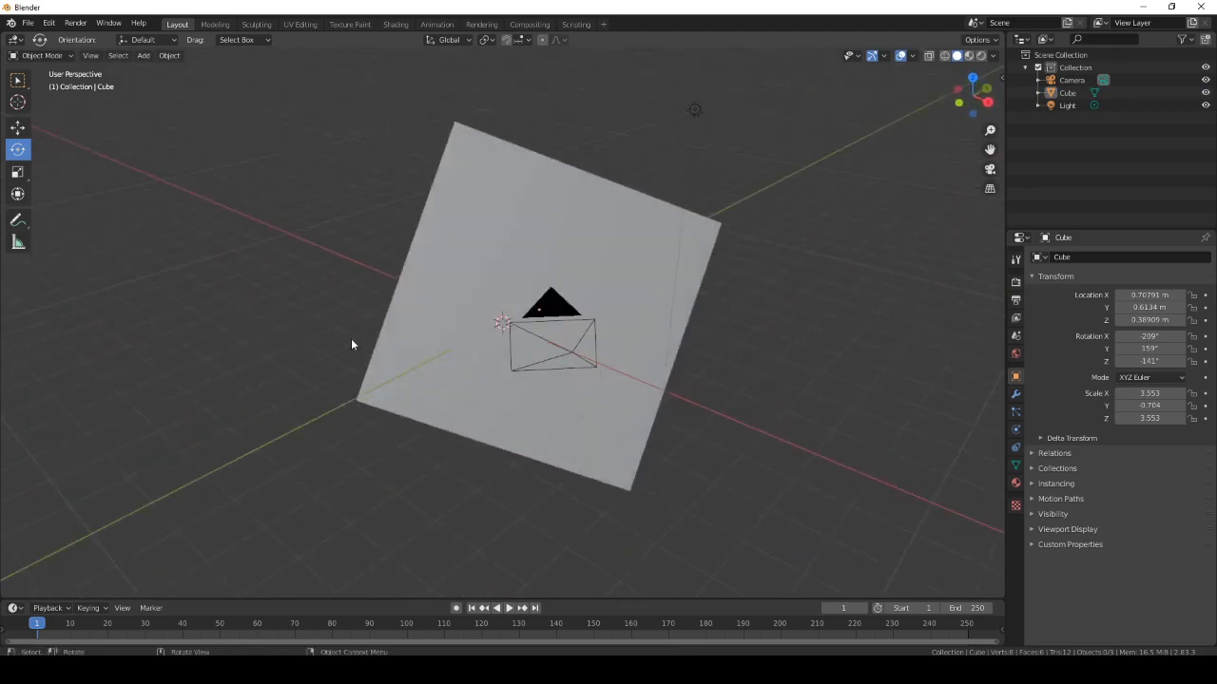
{"action": "middle_click_drag", "start_coordinate": [310, 317], "coordinate": [456, 309]}
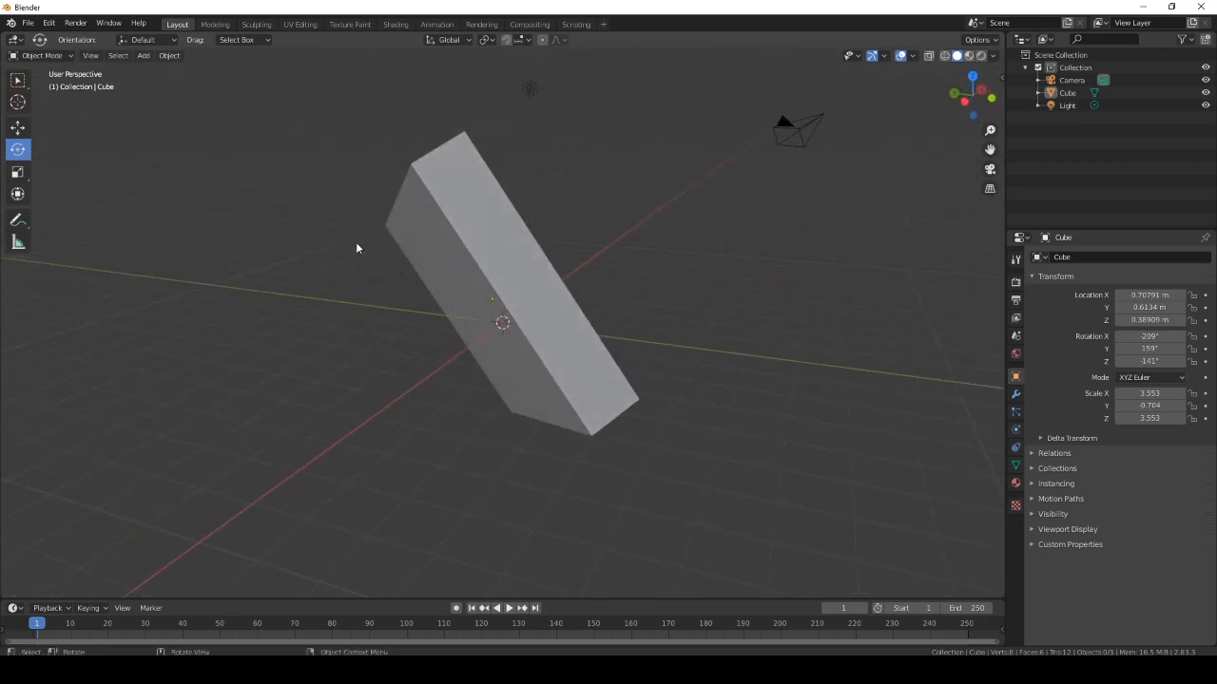
{"action": "left_click", "coordinate": [434, 232]}
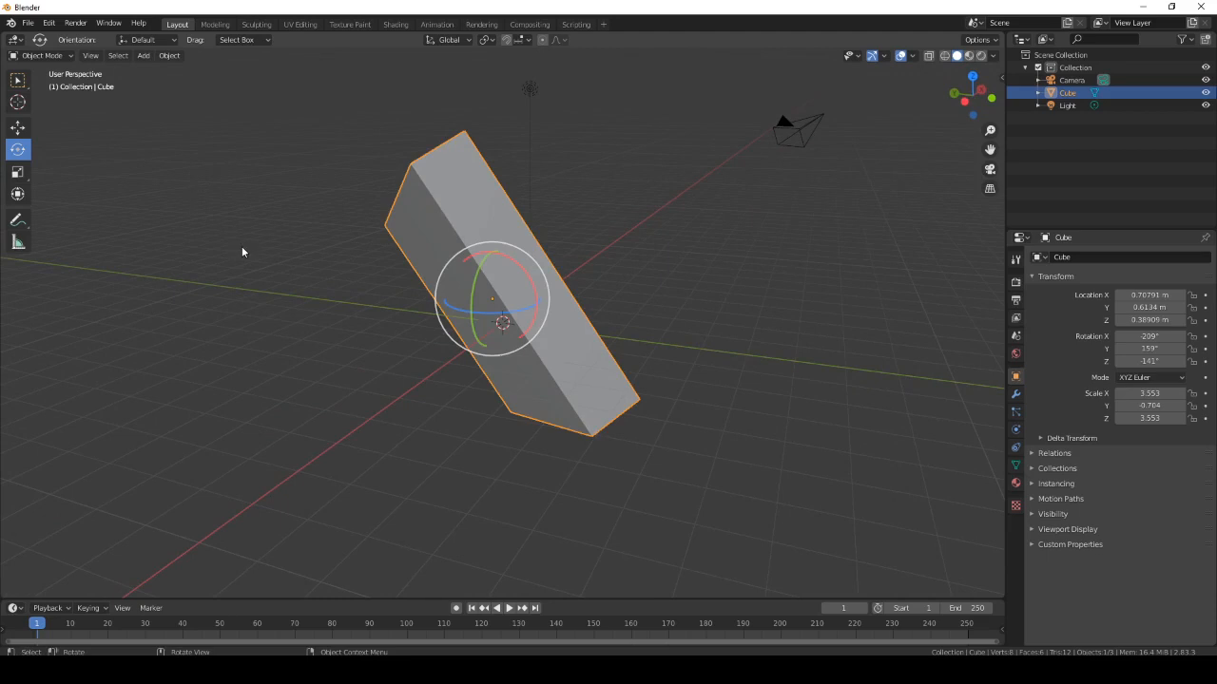
{"action": "left_click", "coordinate": [43, 55]}
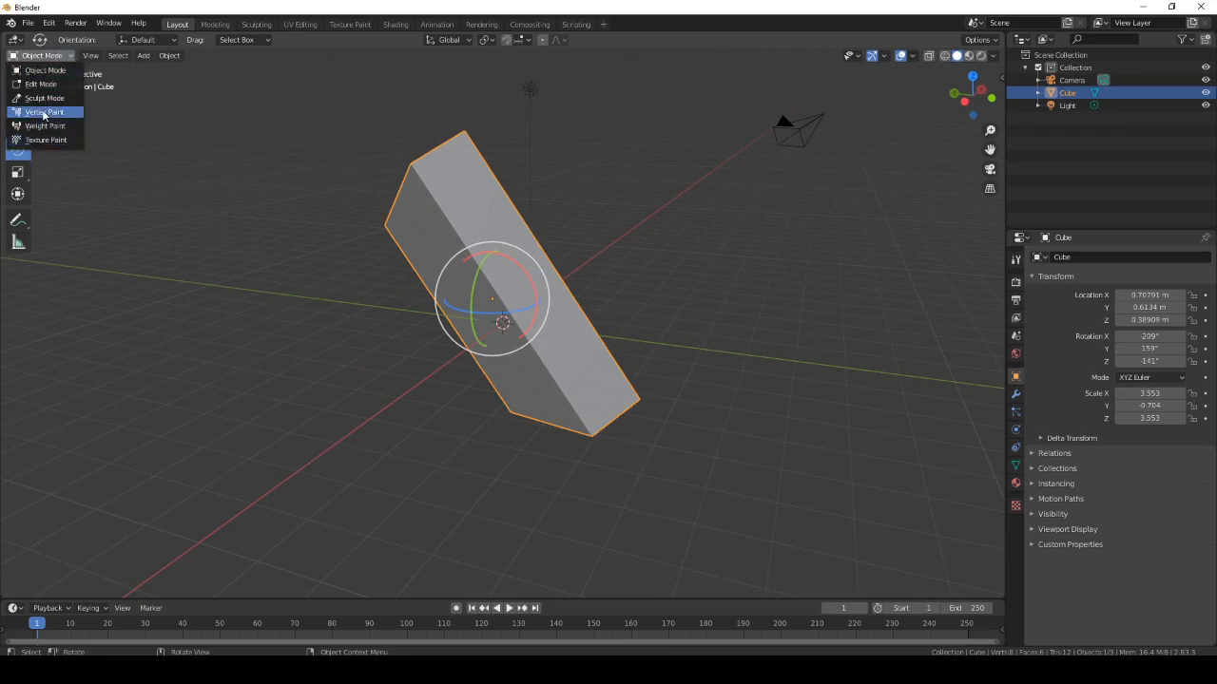
{"action": "left_click", "coordinate": [43, 70]}
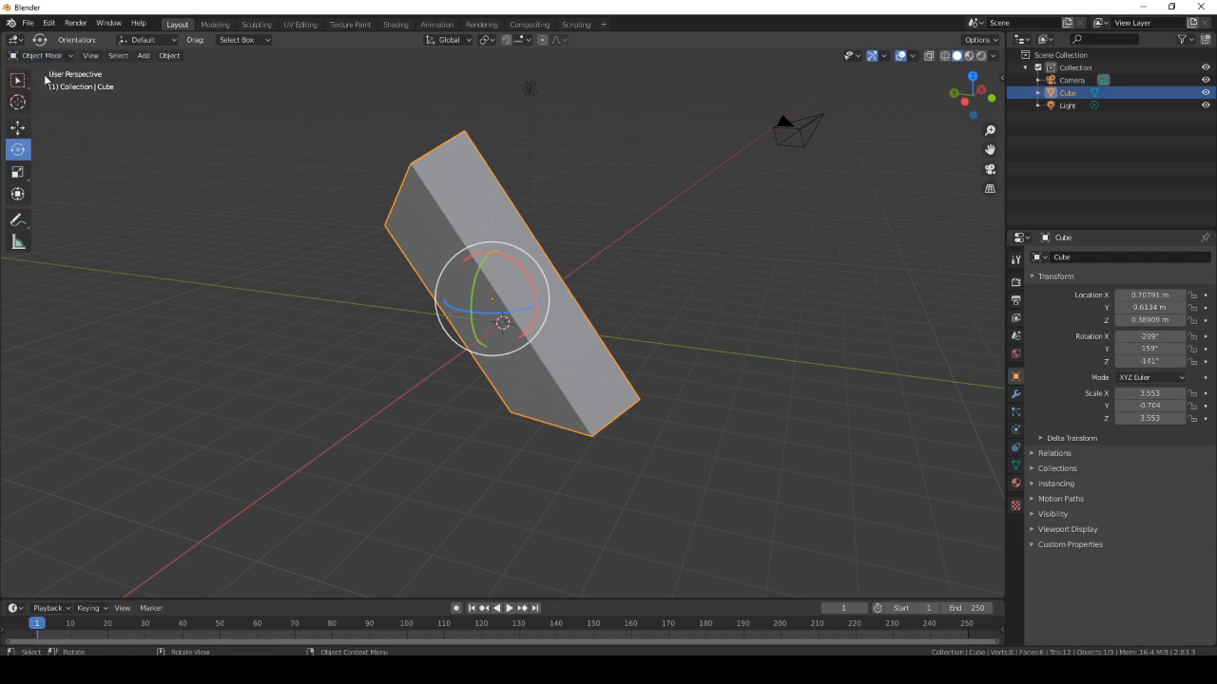
{"action": "left_click", "coordinate": [31, 57]}
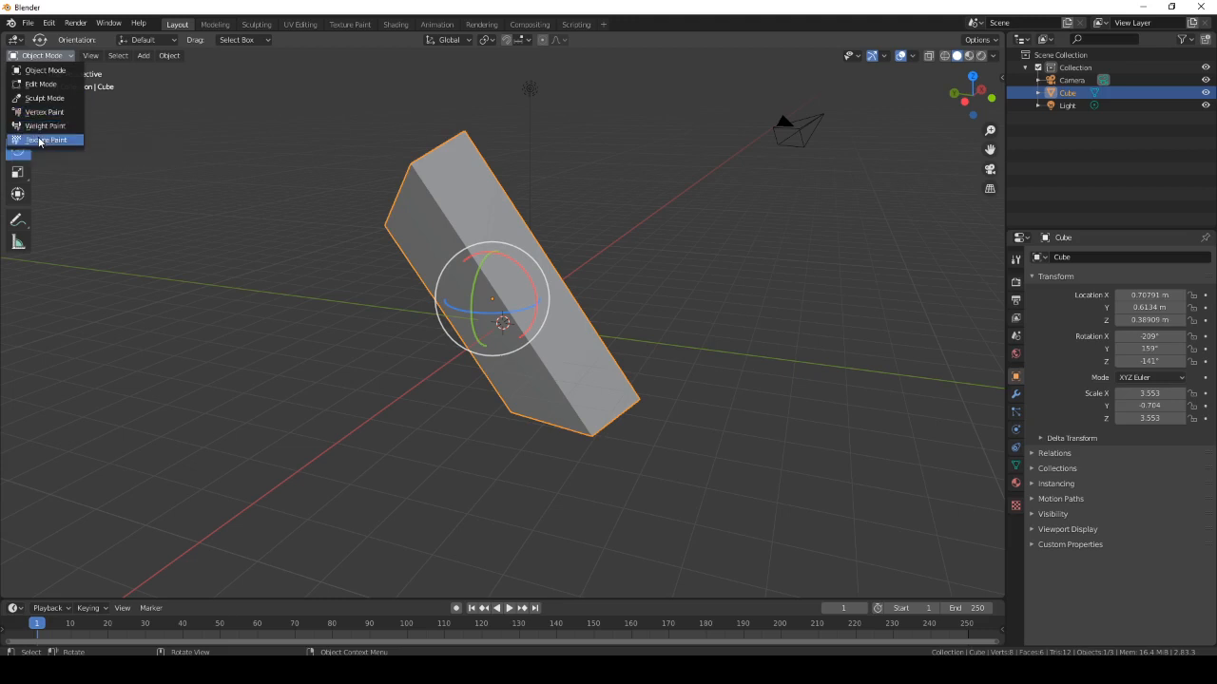
{"action": "left_click", "coordinate": [23, 87]}
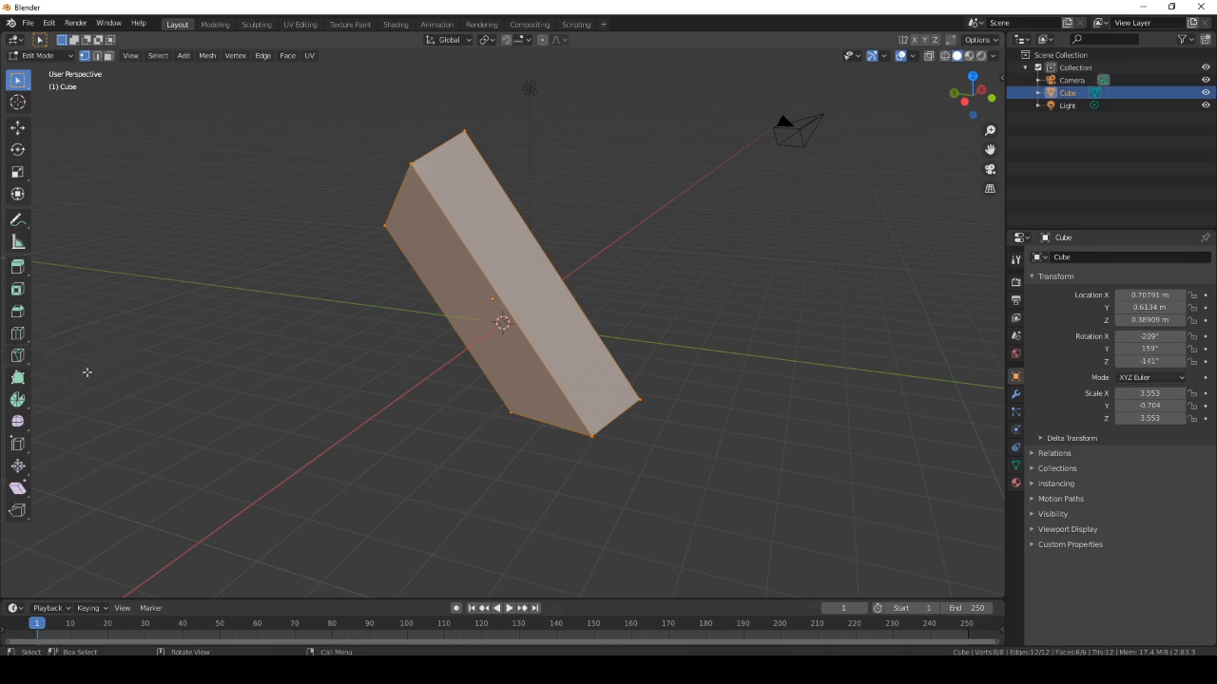
Select the four vertices of the slab's upper end, move them to reshape the slab, and deselect them.
{"action": "left_click", "coordinate": [233, 162]}
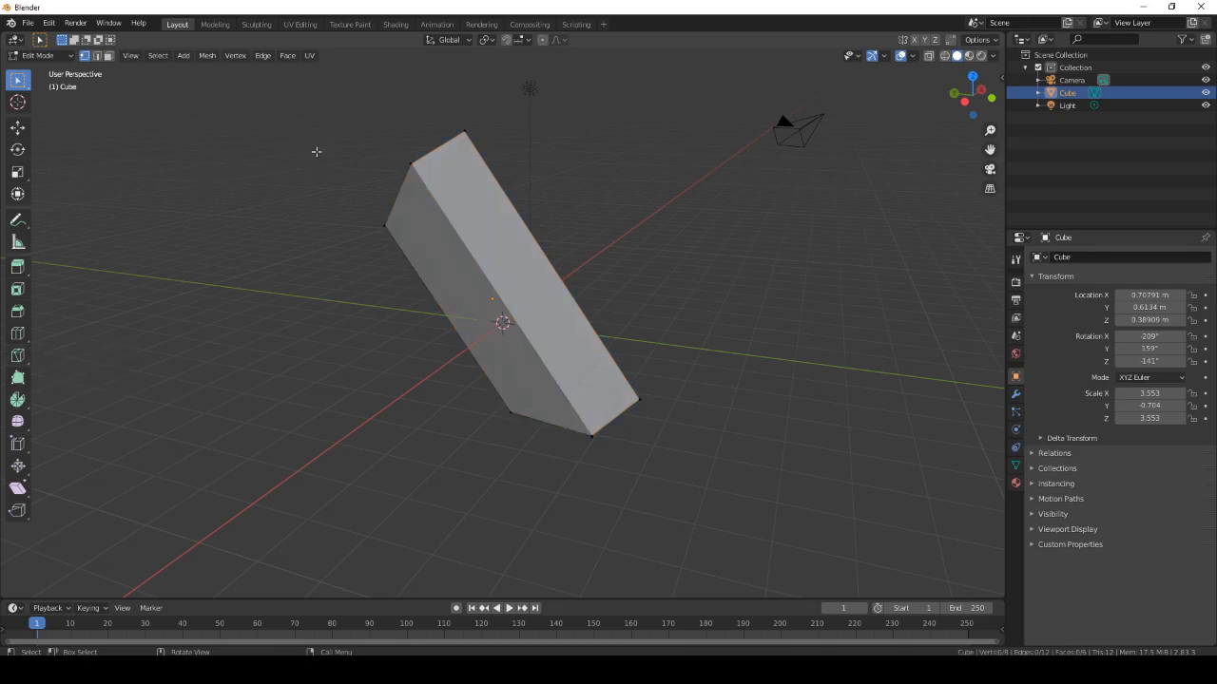
{"action": "left_click_drag", "start_coordinate": [314, 126], "coordinate": [531, 233]}
{"action": "middle_click_drag", "start_coordinate": [359, 275], "coordinate": [395, 324]}
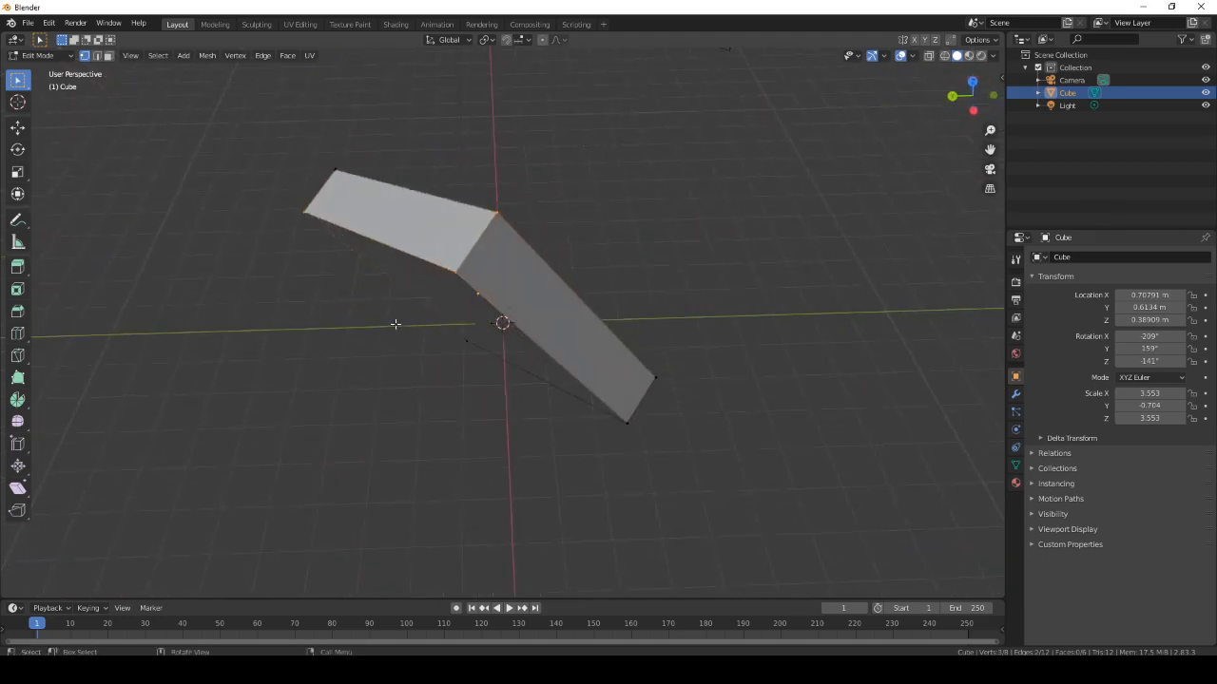
{"action": "left_click", "coordinate": [334, 169], "text": "shift"}
{"action": "key", "text": "g"}
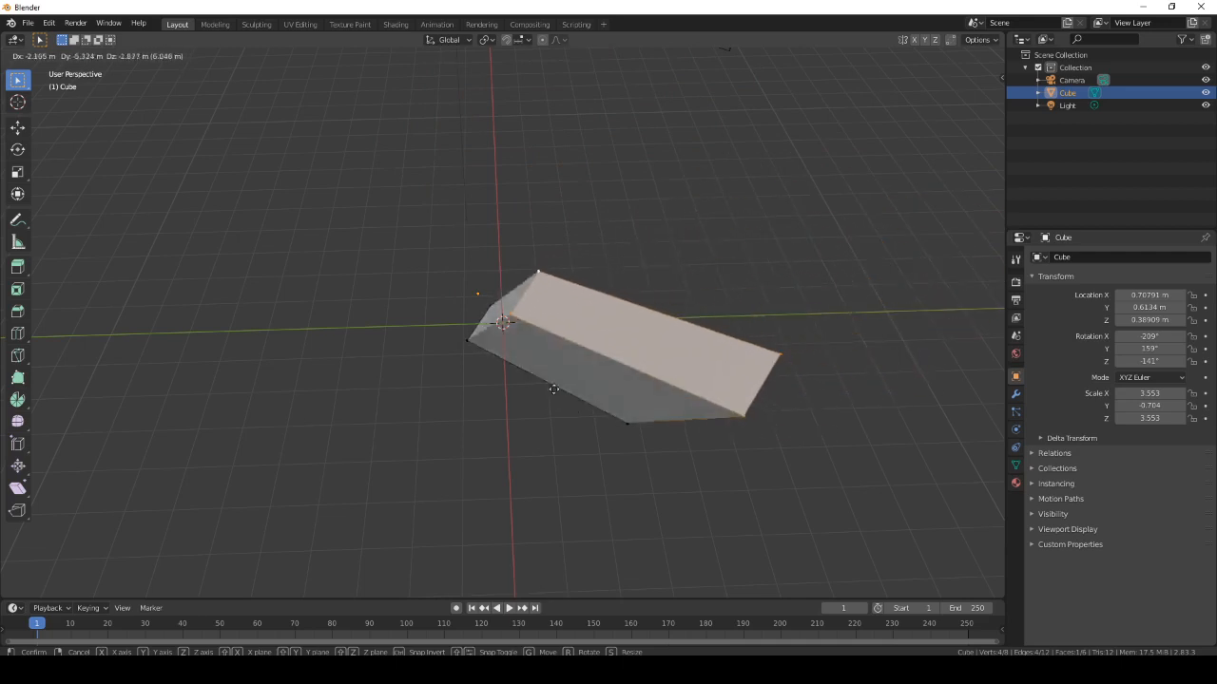
{"action": "left_click", "coordinate": [500, 352]}
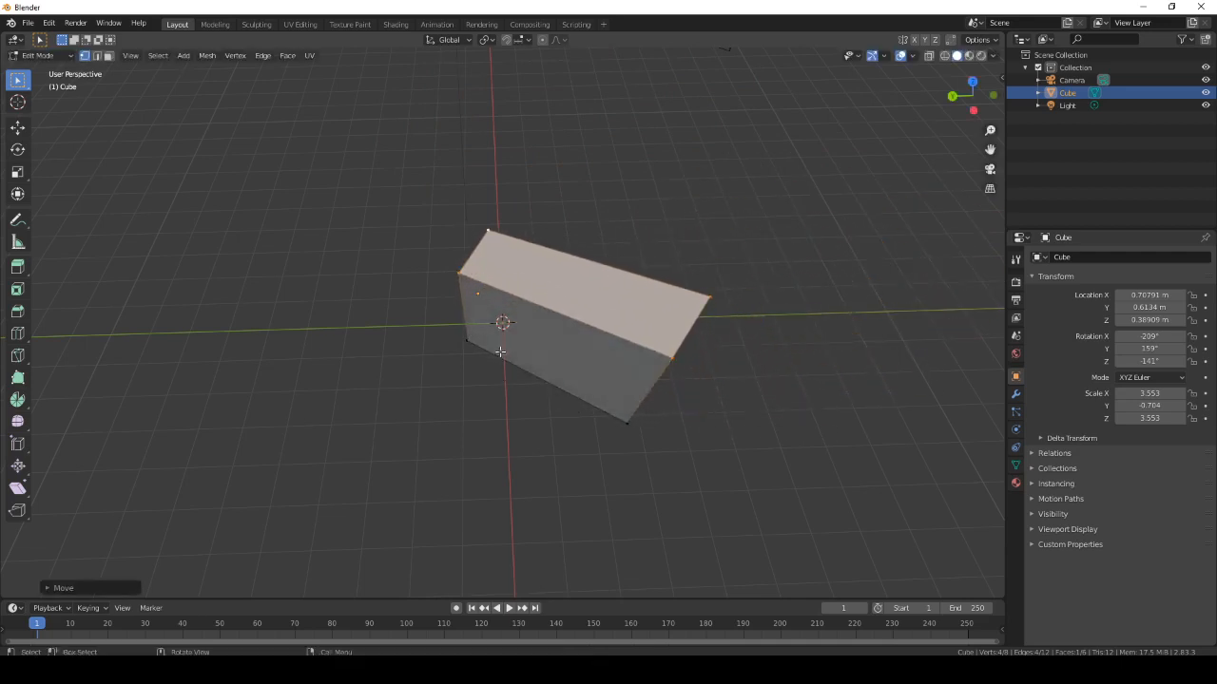
{"action": "left_click", "coordinate": [409, 276]}
{"action": "middle_click_drag", "start_coordinate": [369, 190], "coordinate": [423, 180]}
{"action": "left_click_drag", "start_coordinate": [973, 93], "coordinate": [734, 32]}
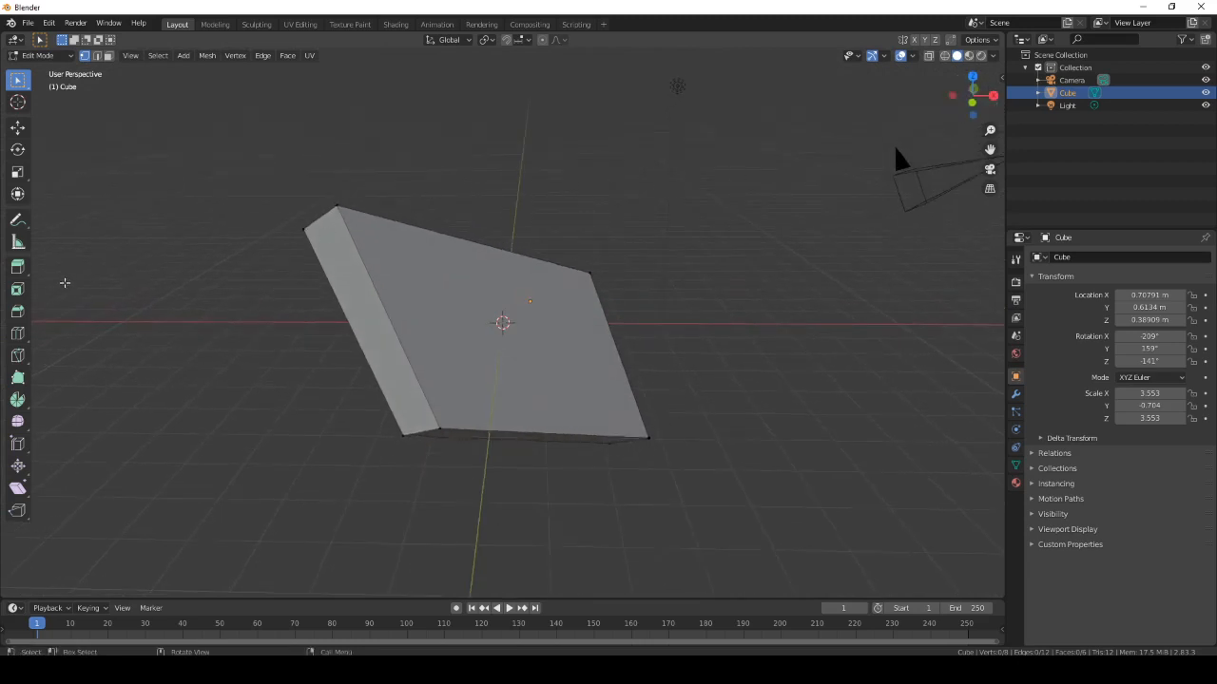
Add one loop cut across the middle of the slab and scale the loop down into a narrow waist.
{"action": "left_click", "coordinate": [18, 334]}
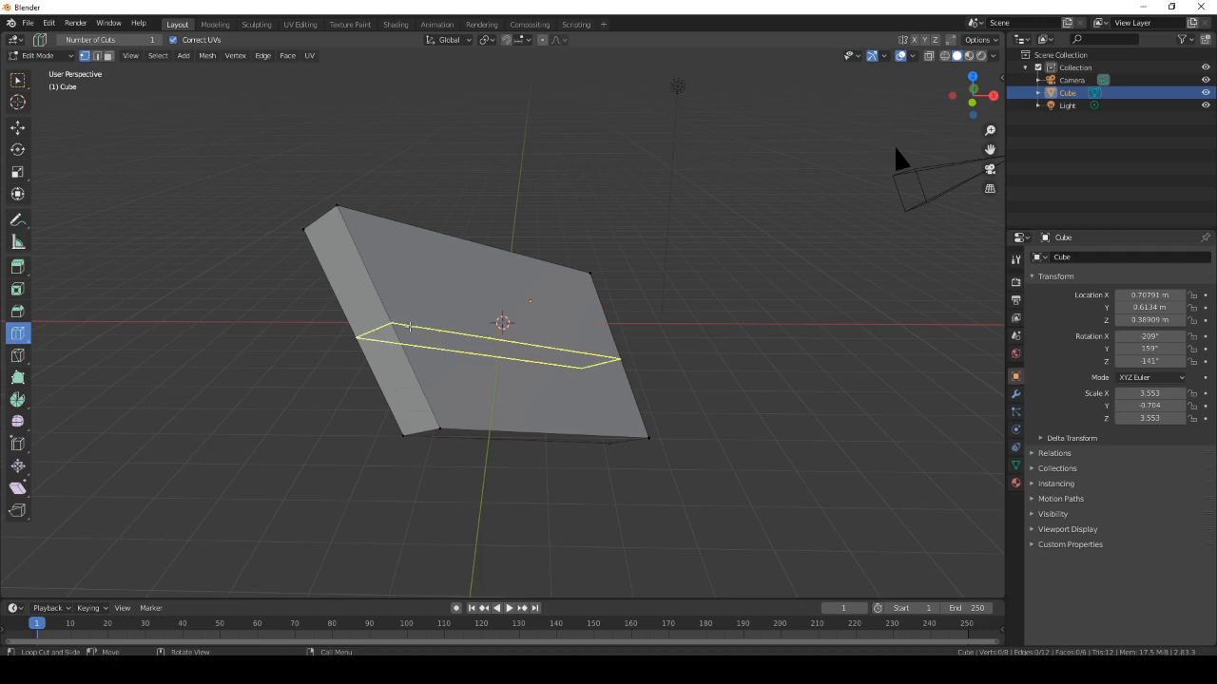
{"action": "left_click", "coordinate": [410, 326]}
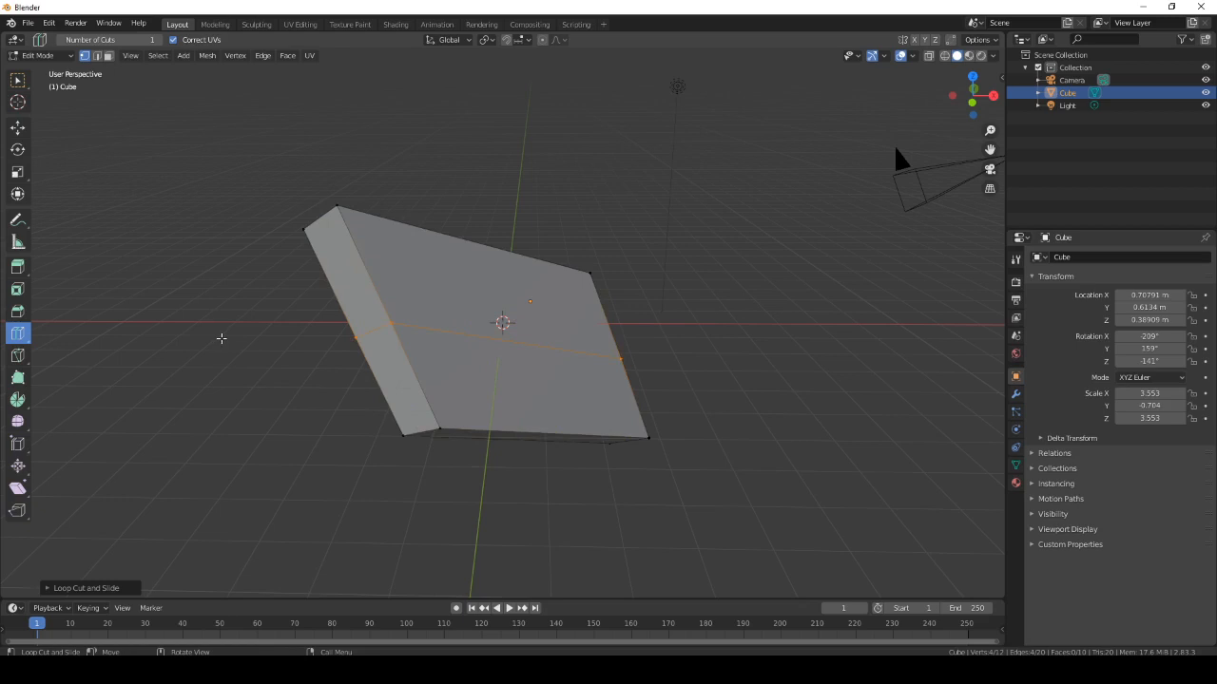
{"action": "key", "text": "s"}
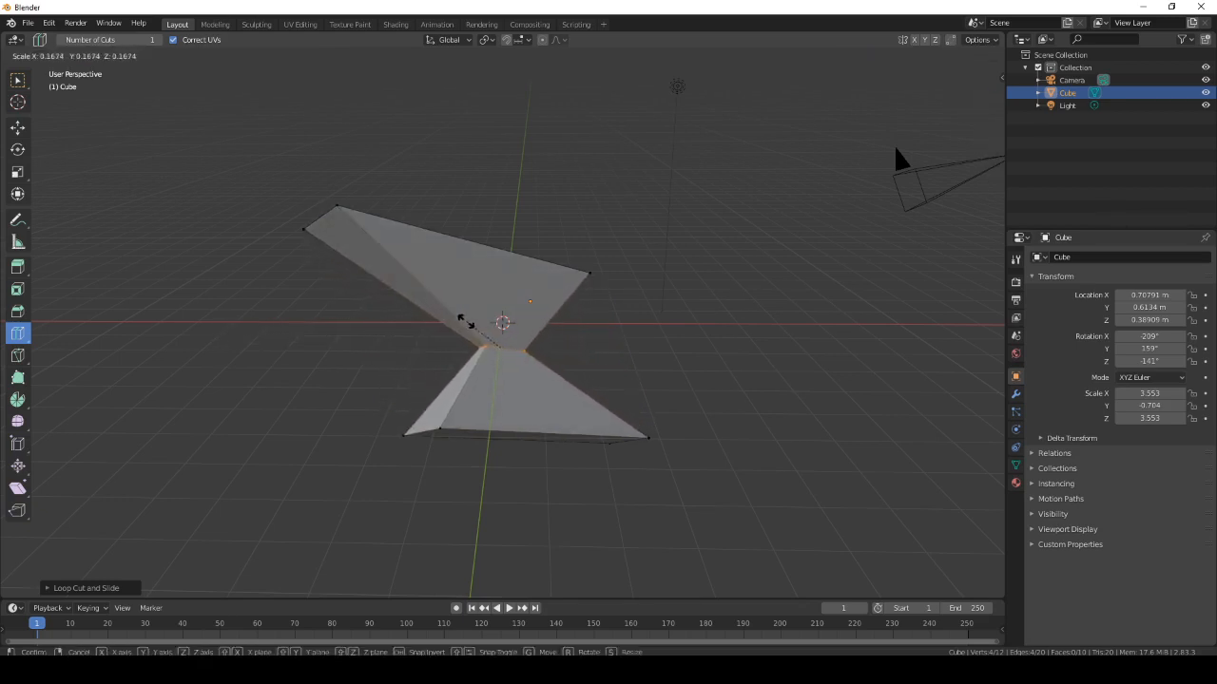
{"action": "left_click", "coordinate": [380, 328]}
{"action": "middle_click_drag", "start_coordinate": [320, 375], "coordinate": [370, 370]}
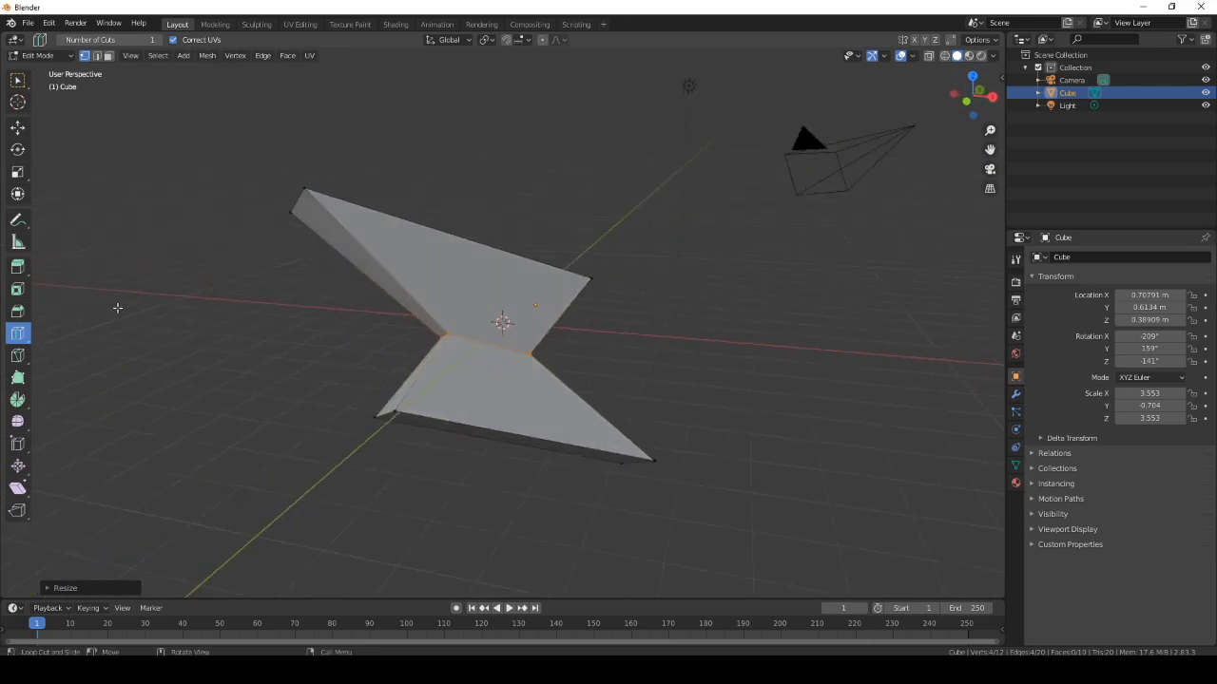
Cut the large face above the waist with the Knife tool, along a bent line from its upper edge to its opposite side edge.
{"action": "left_click", "coordinate": [8, 353]}
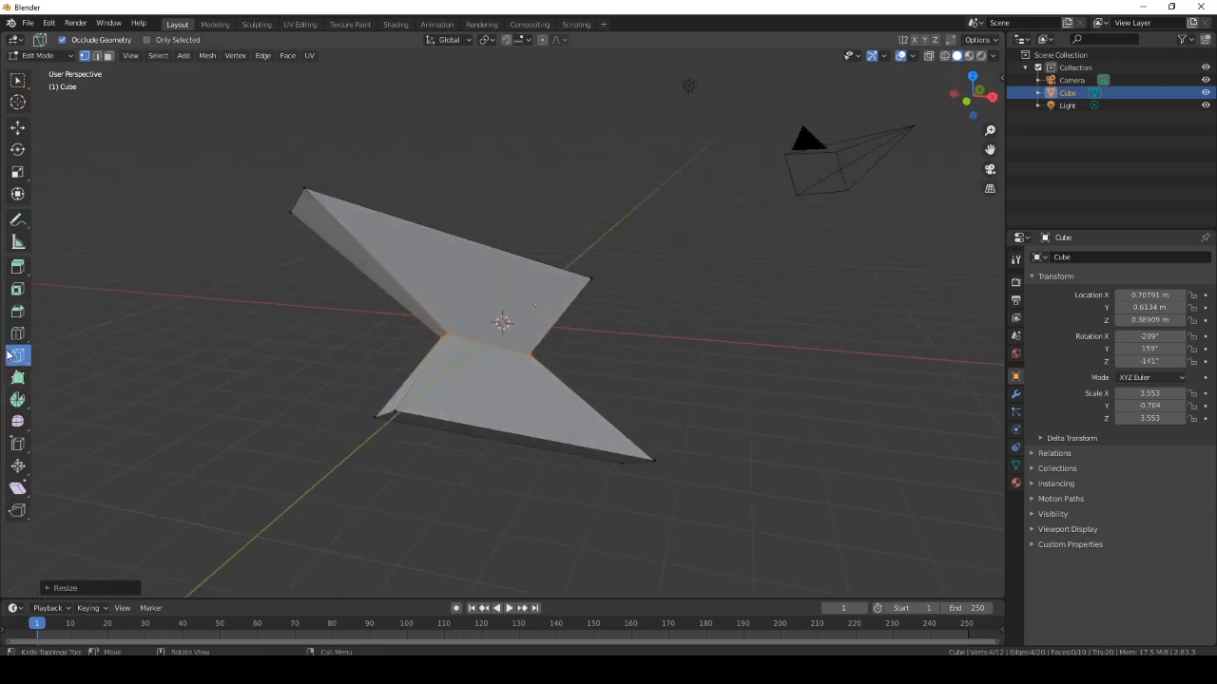
{"action": "left_click", "coordinate": [409, 221]}
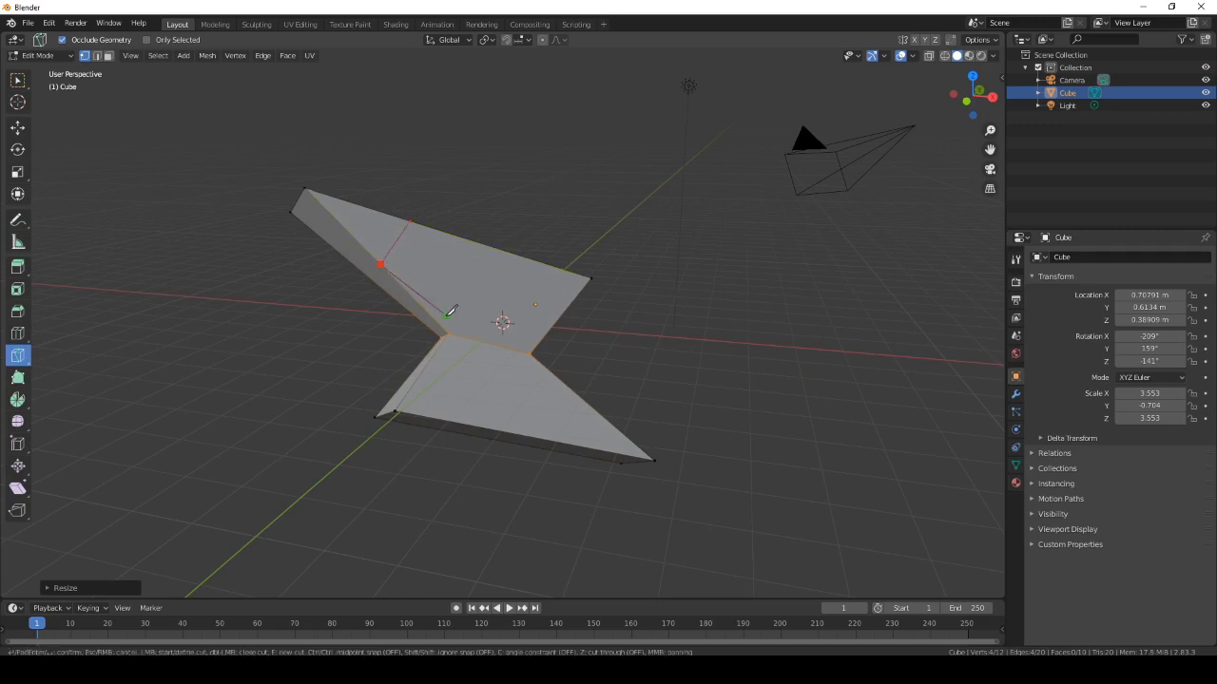
{"action": "left_click", "coordinate": [552, 326]}
{"action": "key", "text": "Return"}
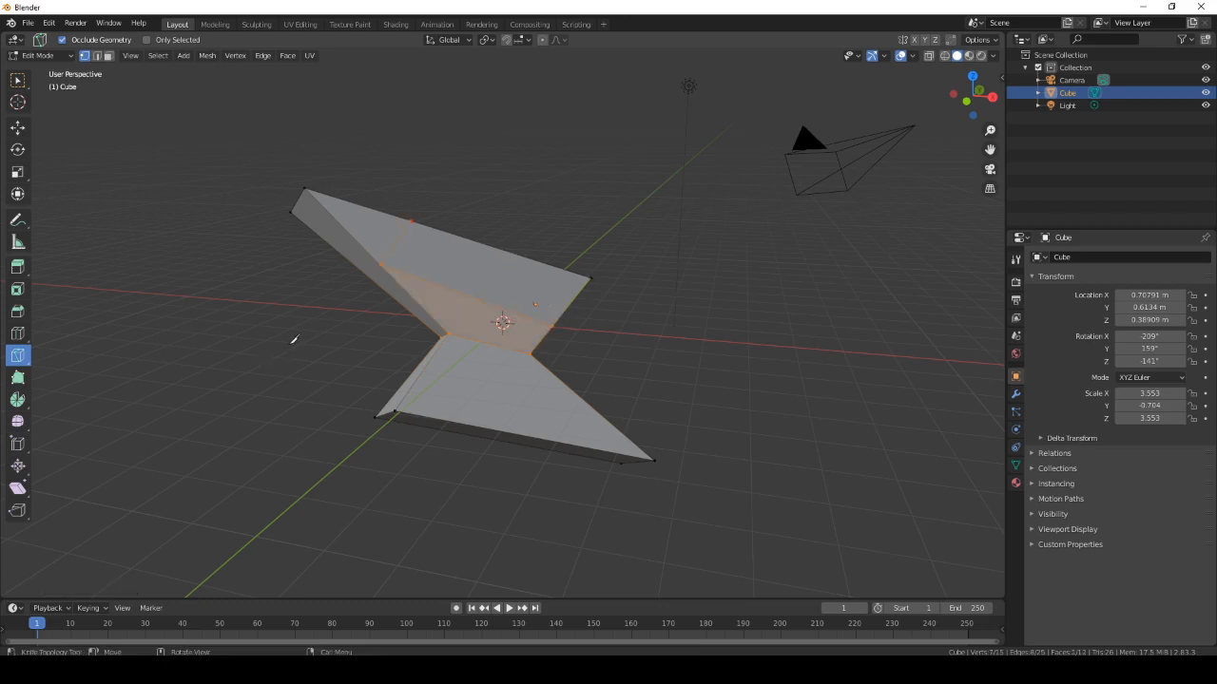
Scale the knife-cut vertices and waist loop down together to pinch the middle of the mesh.
{"action": "key", "text": "s"}
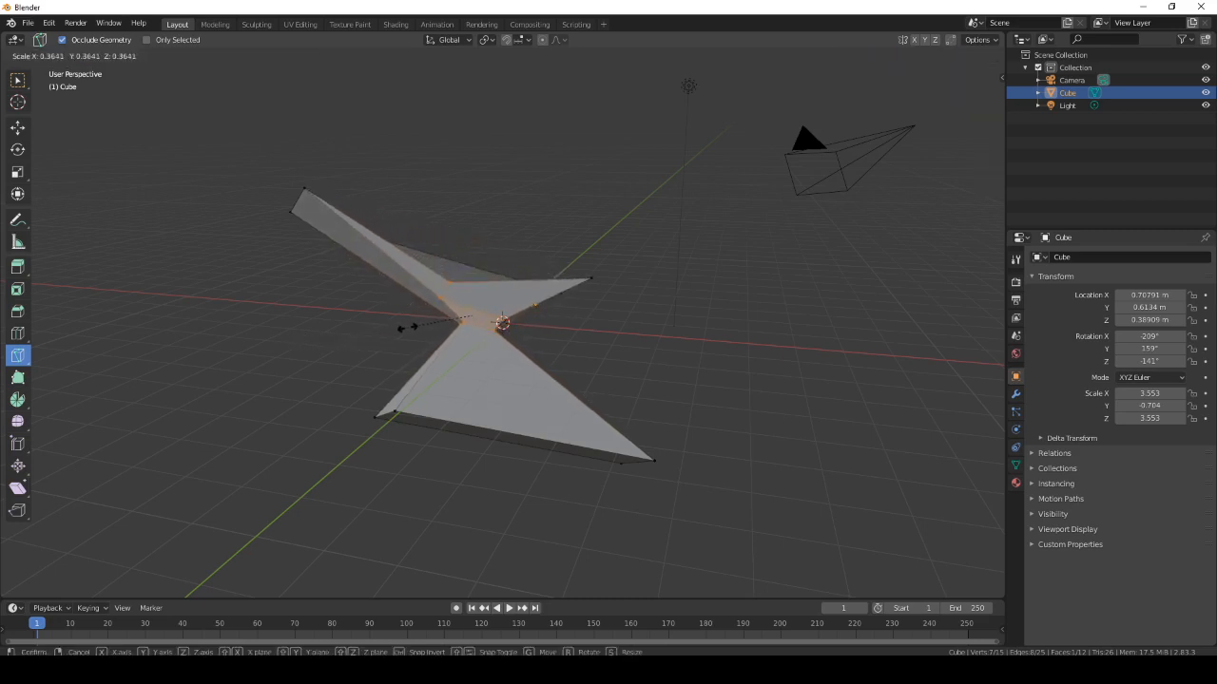
{"action": "left_click", "coordinate": [417, 300]}
{"action": "left_click", "coordinate": [314, 393]}
{"action": "middle_click_drag", "start_coordinate": [315, 394], "coordinate": [170, 83]}
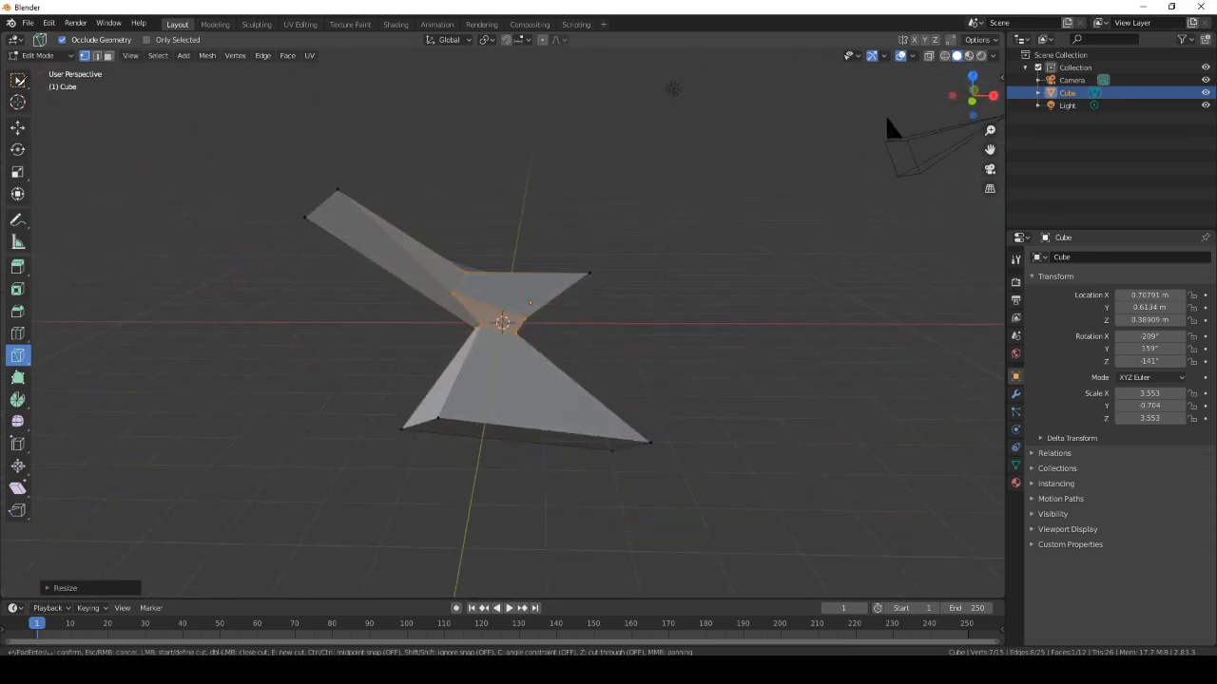
{"action": "key", "text": "Return"}
Switch the mesh to Sculpt Mode and try the SculptDraw brush on its upper arm.
{"action": "left_click", "coordinate": [42, 56]}
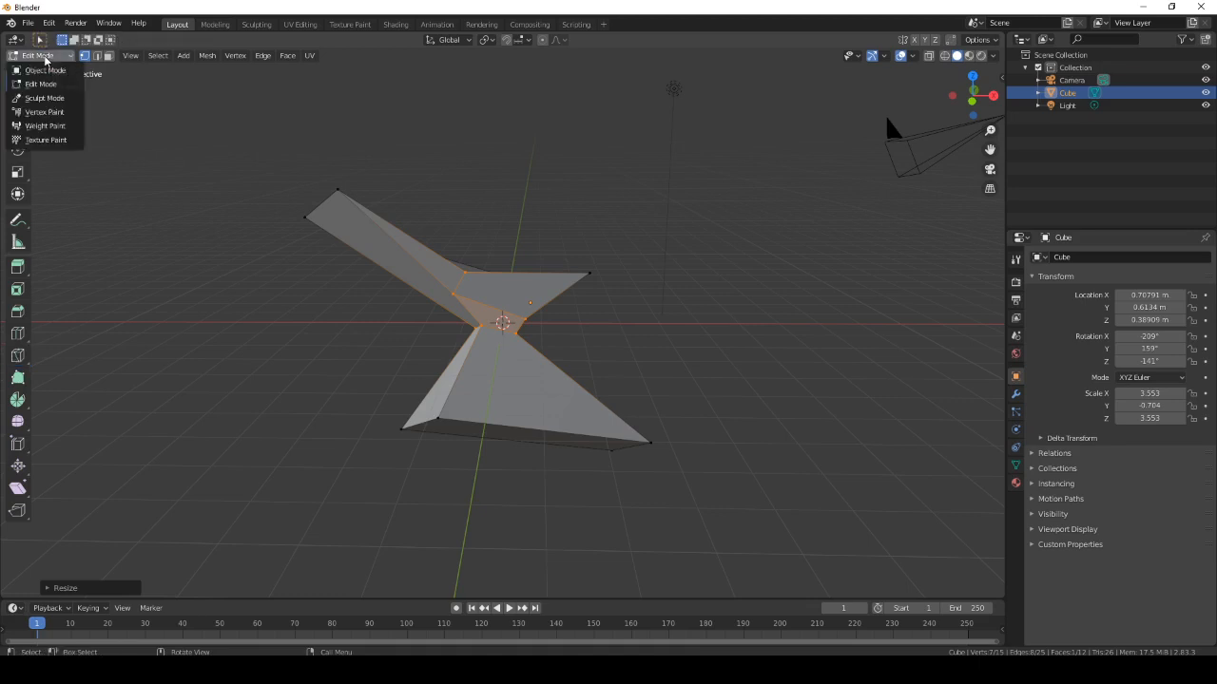
{"action": "key", "text": "Return"}
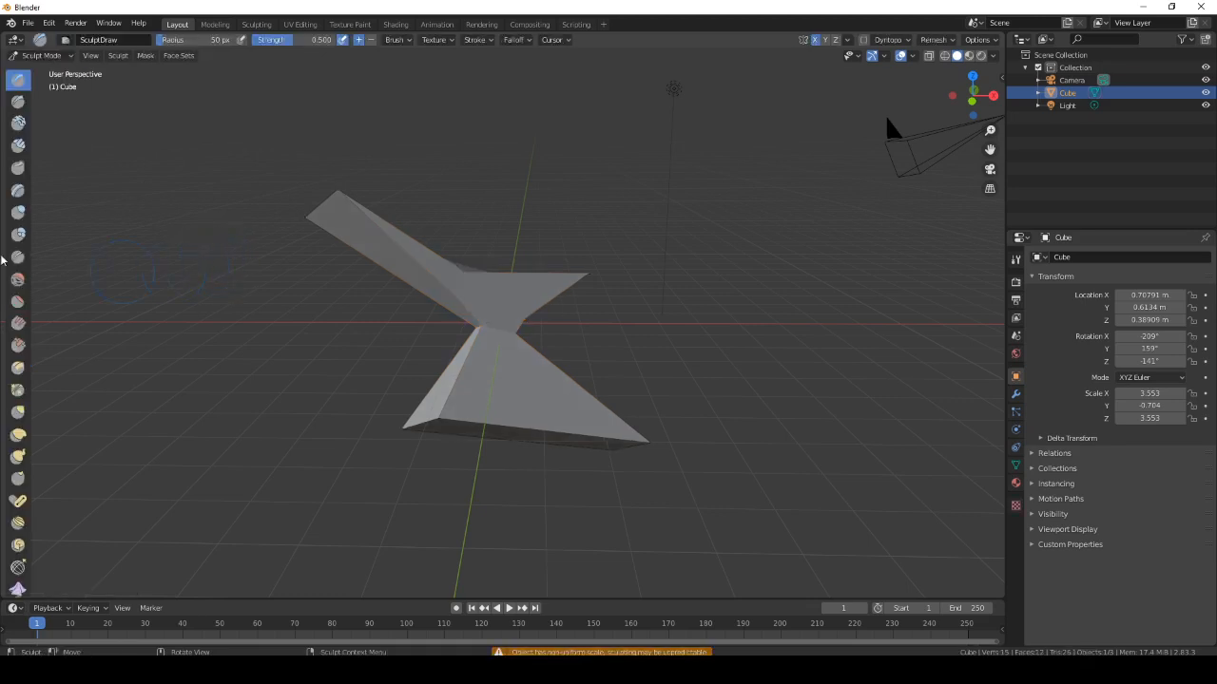
{"action": "scroll", "coordinate": [17, 287], "scroll_direction": "up", "scroll_amount": 5}
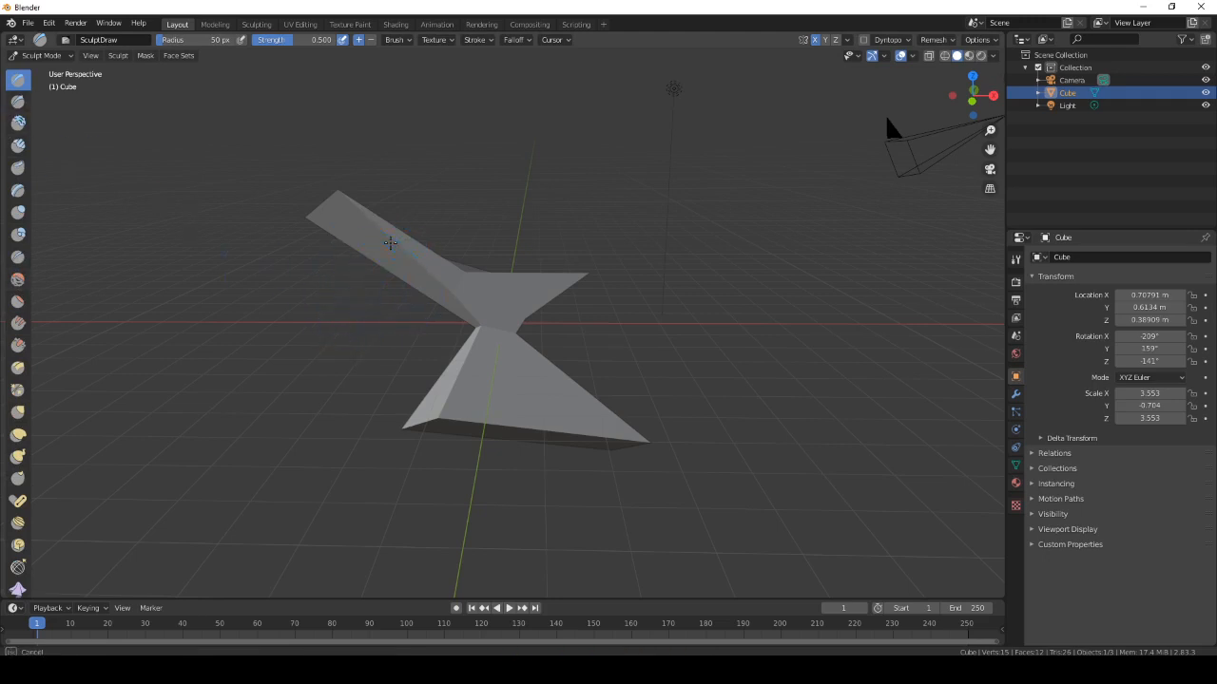
Return to Object Mode and delete the reshaped cube.
{"action": "left_click", "coordinate": [16, 55]}
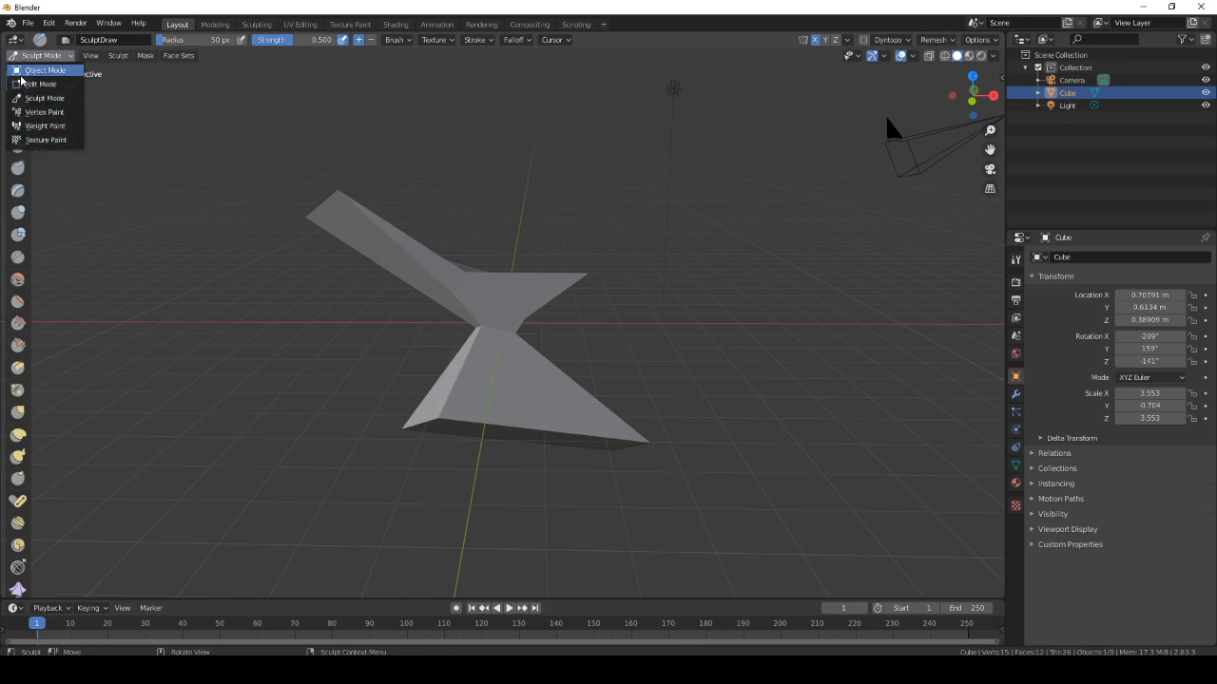
{"action": "left_click", "coordinate": [20, 74]}
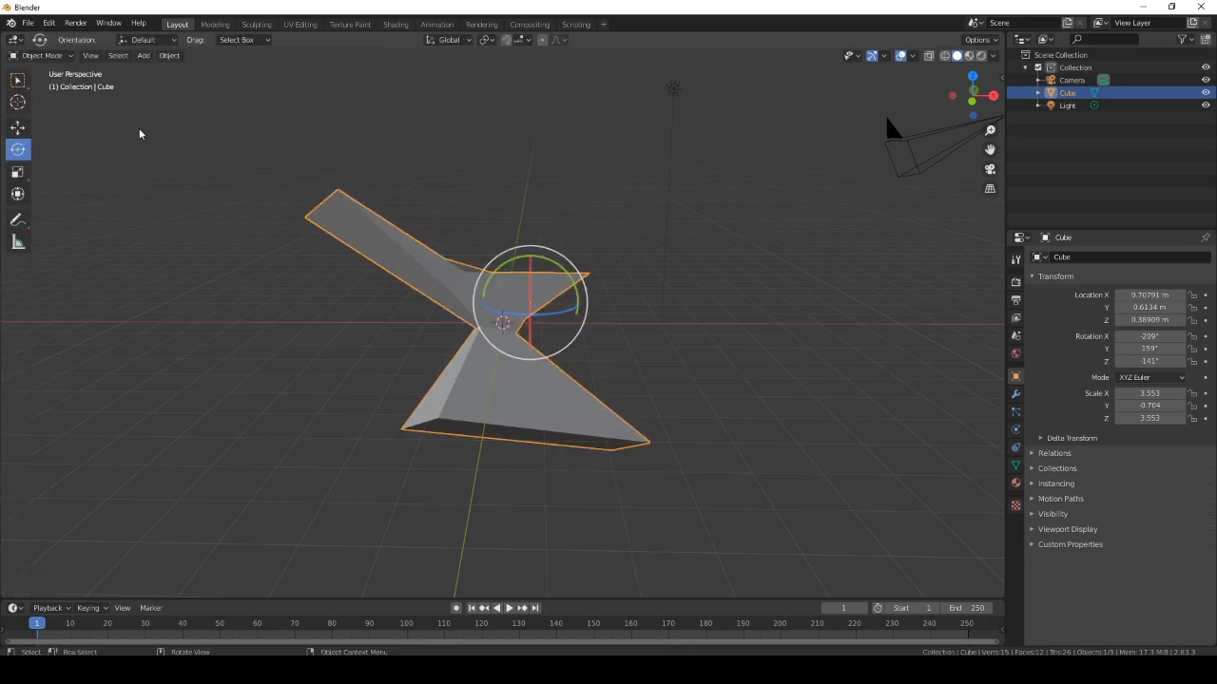
{"action": "key", "text": "Delete"}
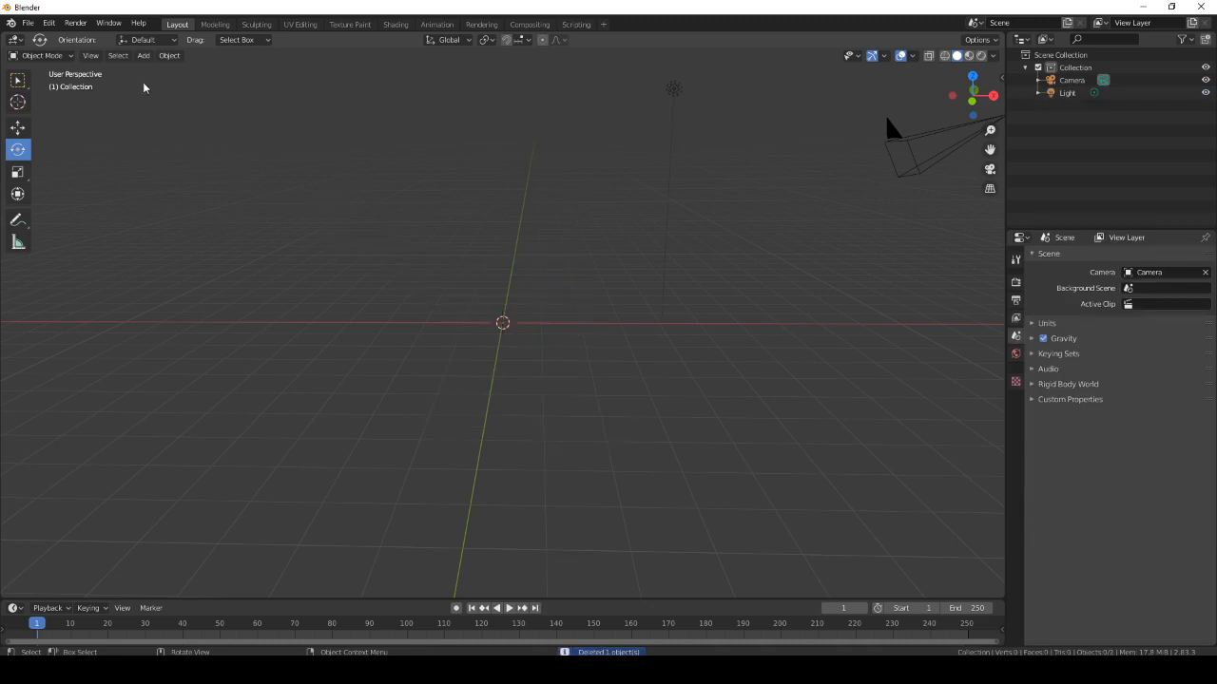
Add a Monkey mesh at the origin.
{"action": "left_click", "coordinate": [143, 55]}
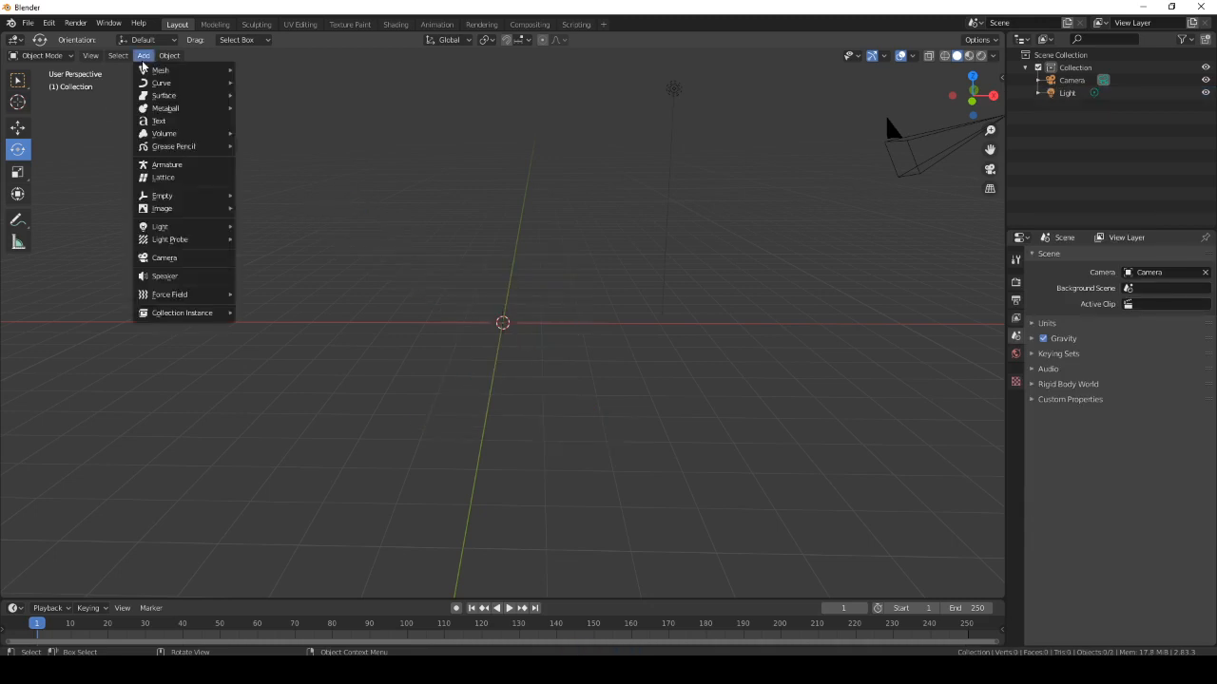
{"action": "mouse_move", "coordinate": [149, 73]}
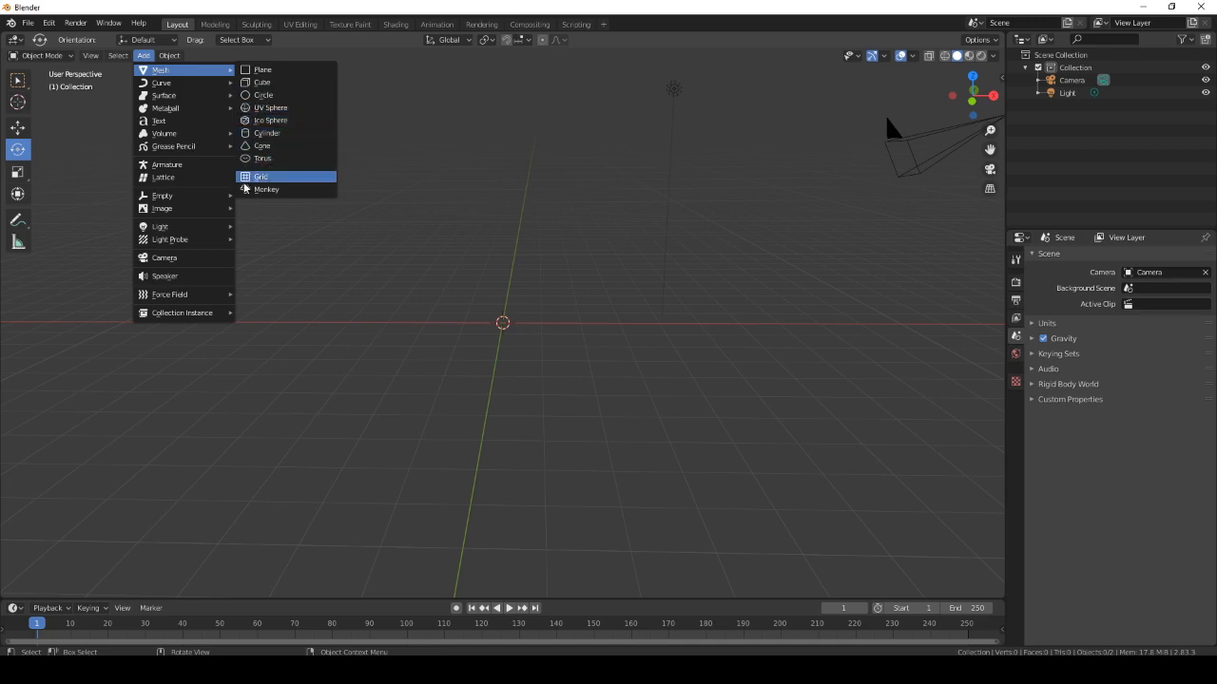
{"action": "left_click", "coordinate": [259, 189]}
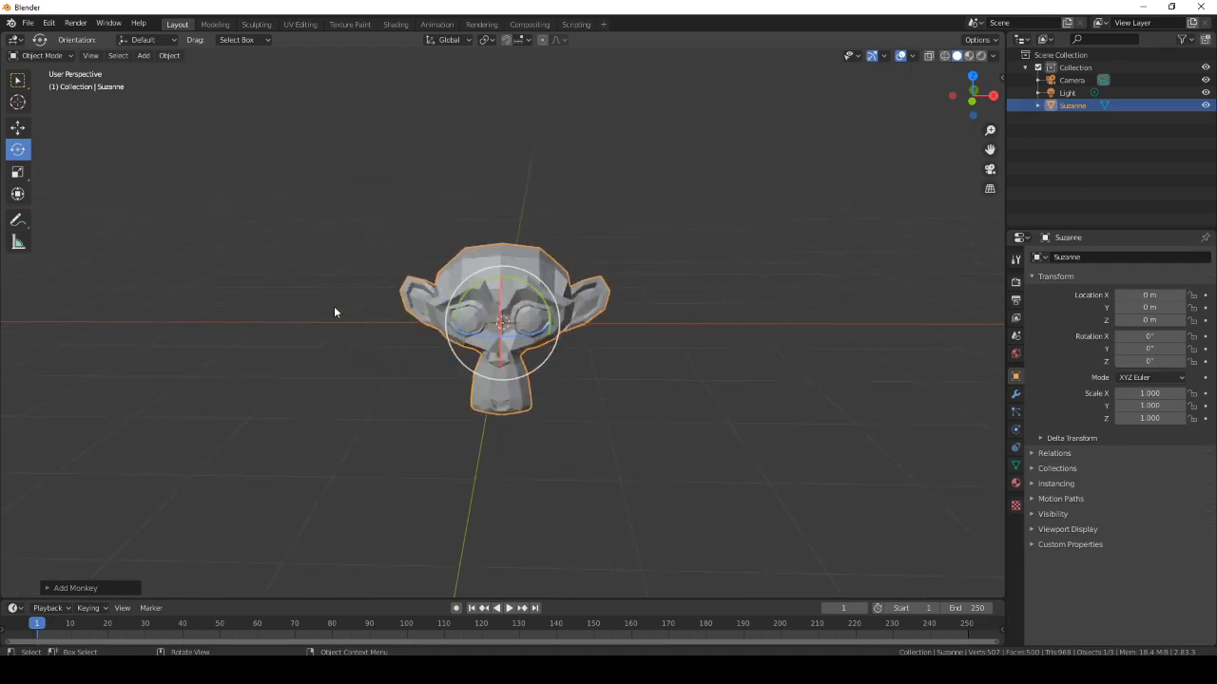
Scale the monkey head up to about 1.898 and move it to about X 0.43 m, Y 0.07 m, Z 0.19 m.
{"action": "key", "text": "s"}
{"action": "left_click", "coordinate": [238, 154]}
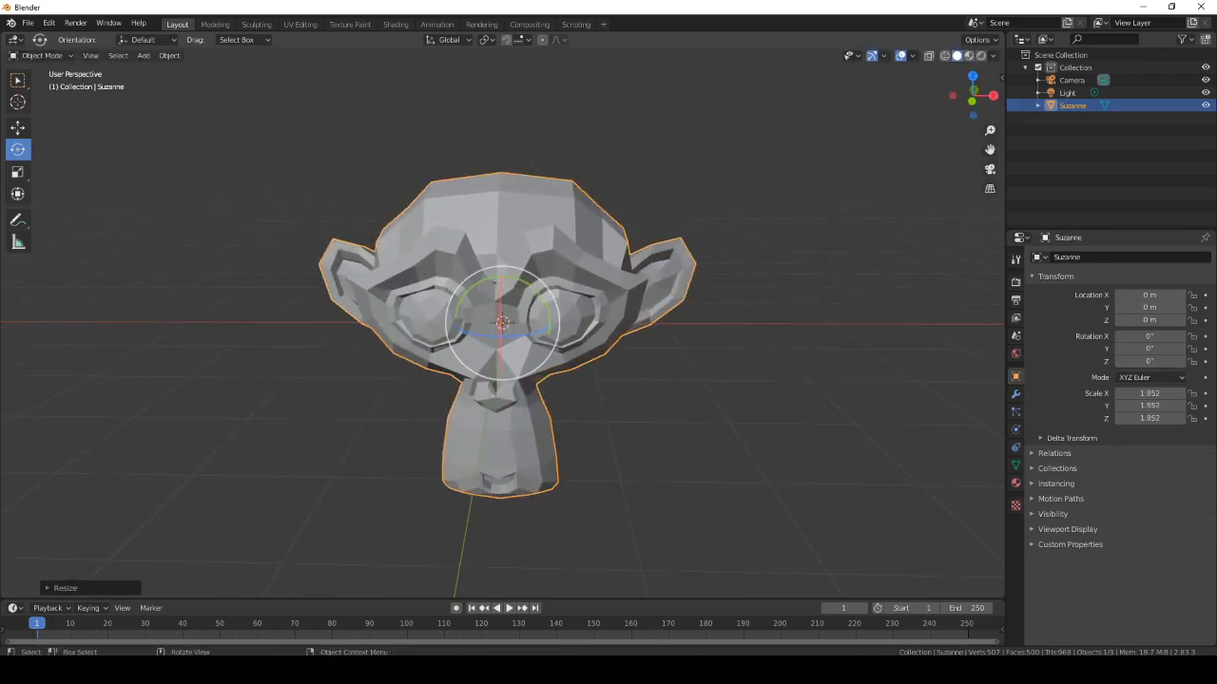
{"action": "key", "text": "s"}
{"action": "left_click", "coordinate": [433, 235]}
{"action": "key", "text": "g"}
{"action": "left_click", "coordinate": [464, 228]}
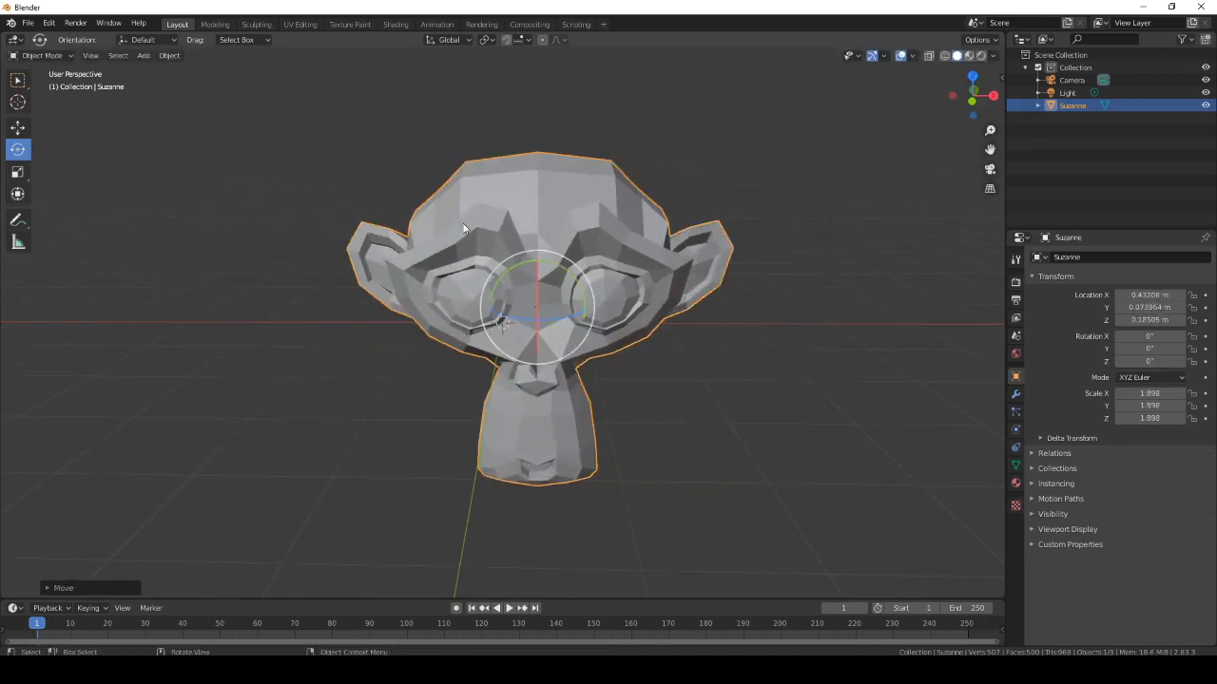
Delete the monkey head from the scene.
{"action": "key", "text": "Delete"}
{"action": "right_click", "coordinate": [413, 181]}
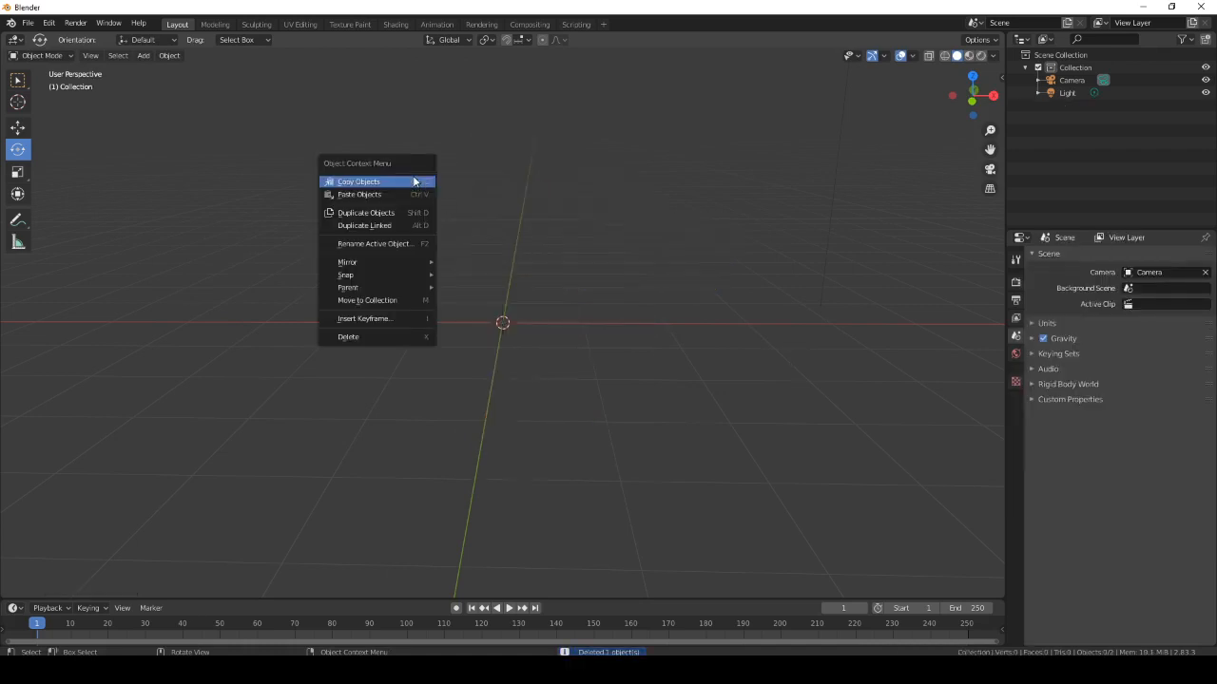
Add a Torus mesh at the origin.
{"action": "left_click", "coordinate": [144, 55]}
{"action": "mouse_move", "coordinate": [156, 70]}
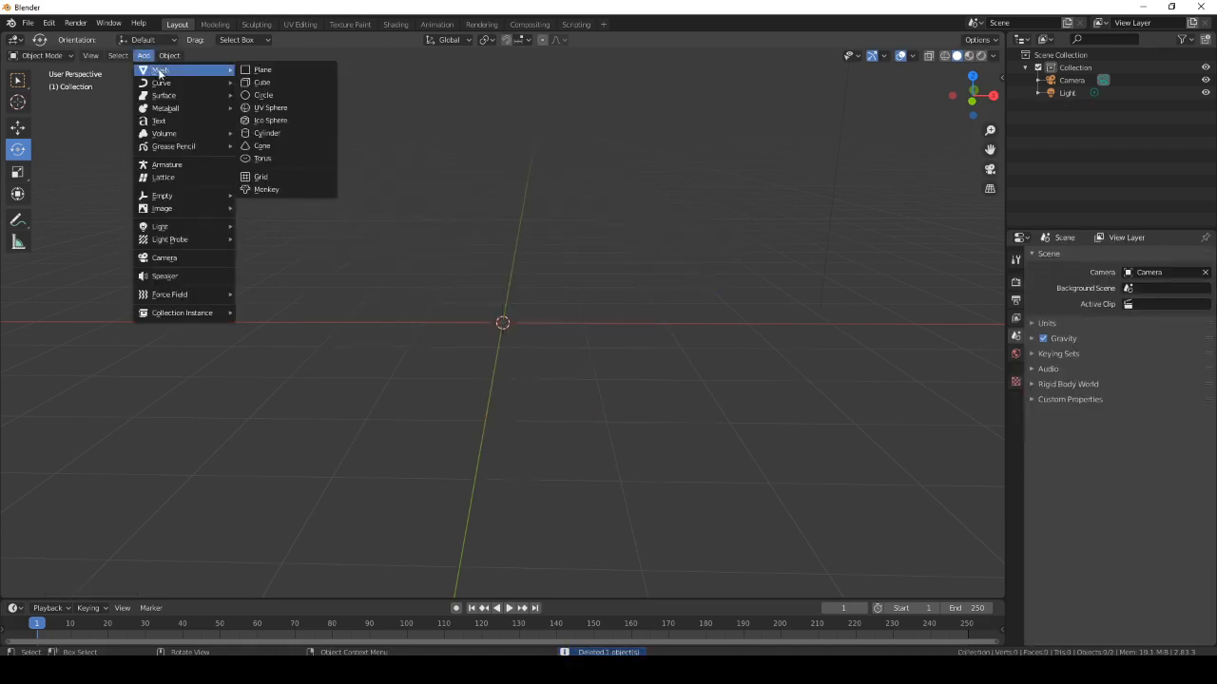
{"action": "left_click", "coordinate": [274, 158]}
{"action": "scroll", "coordinate": [427, 285], "scroll_direction": "up", "scroll_amount": 3}
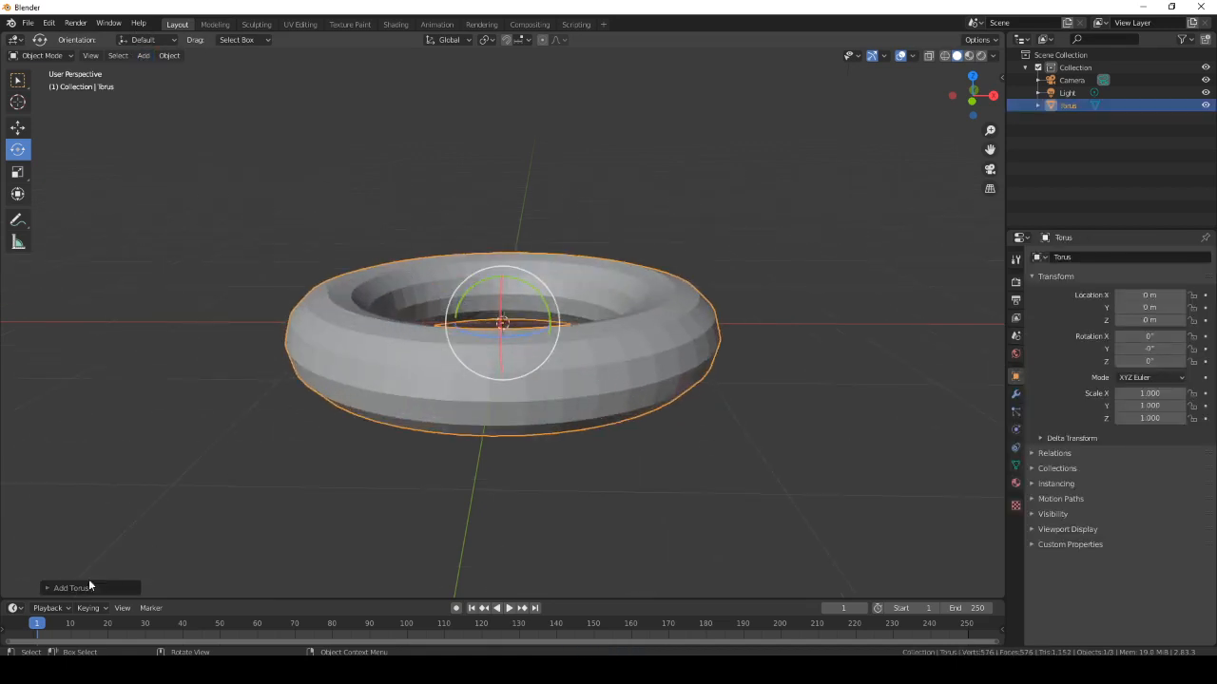
Thin the new torus to a minor radius of 0.07 m and shrink its major radius to slightly below 0.6 m.
{"action": "left_click", "coordinate": [49, 588]}
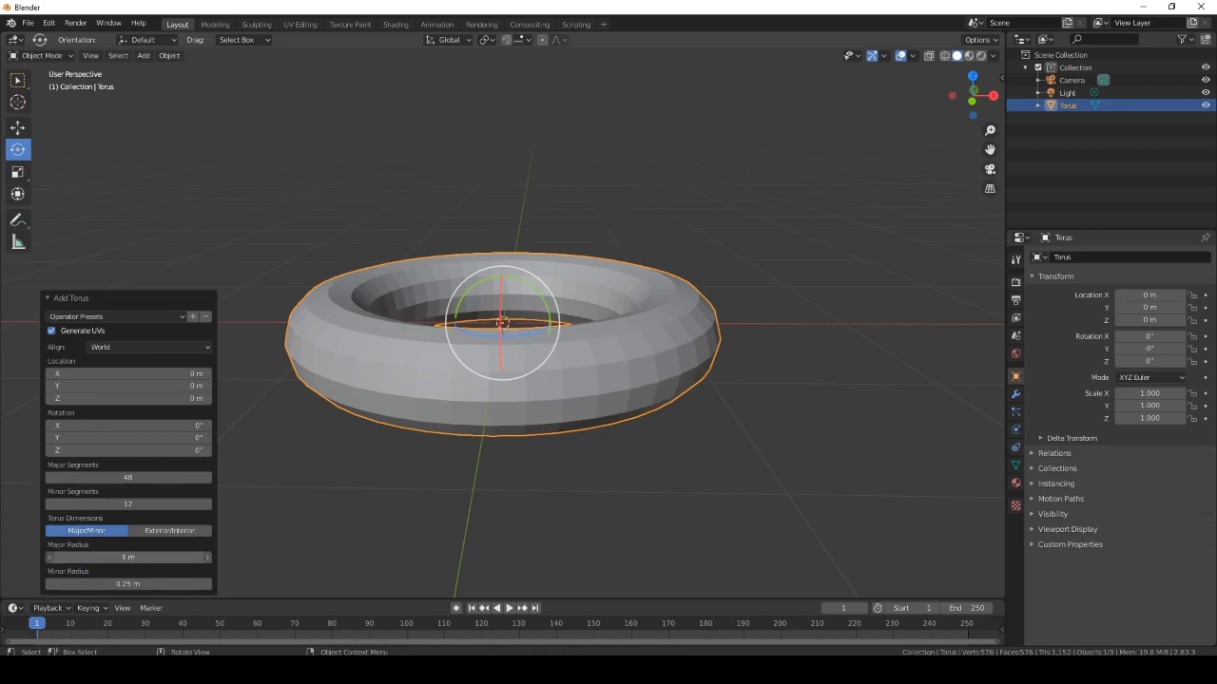
{"action": "left_click_drag", "start_coordinate": [123, 557], "coordinate": [76, 584]}
{"action": "middle_click_drag", "start_coordinate": [327, 497], "coordinate": [214, 564]}
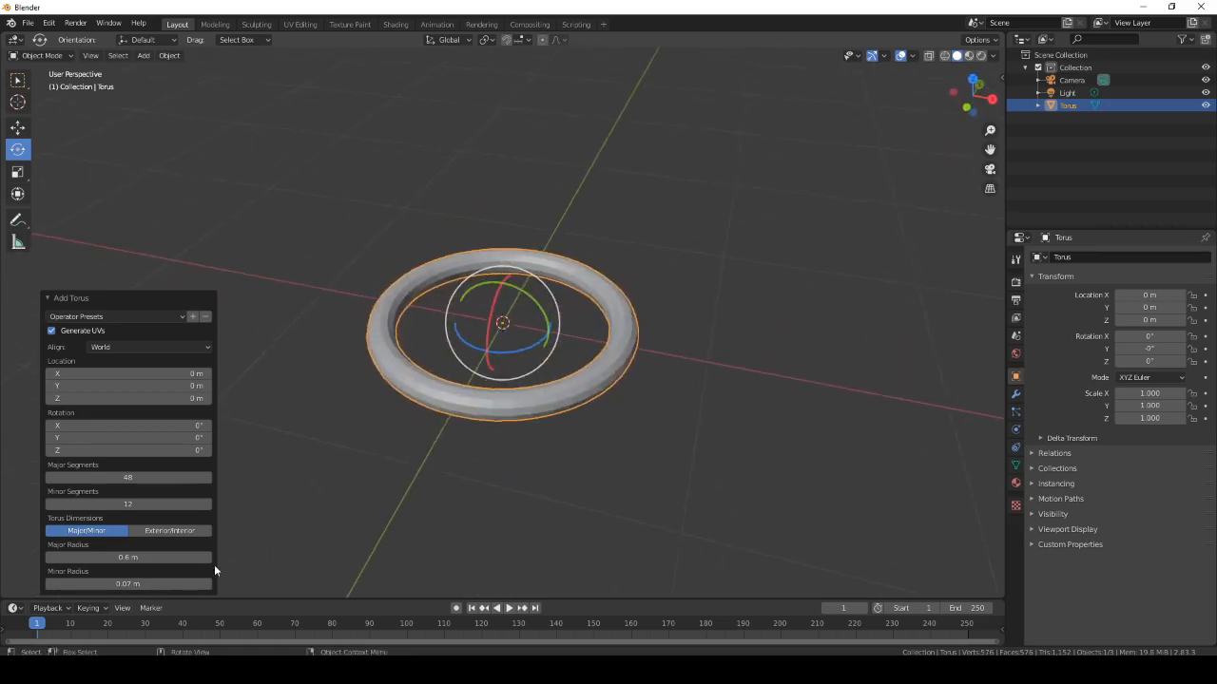
{"action": "left_click", "coordinate": [207, 557]}
{"action": "left_click_drag", "start_coordinate": [127, 557], "coordinate": [90, 557]}
{"action": "left_click", "coordinate": [397, 434]}
{"action": "left_click", "coordinate": [404, 383]}
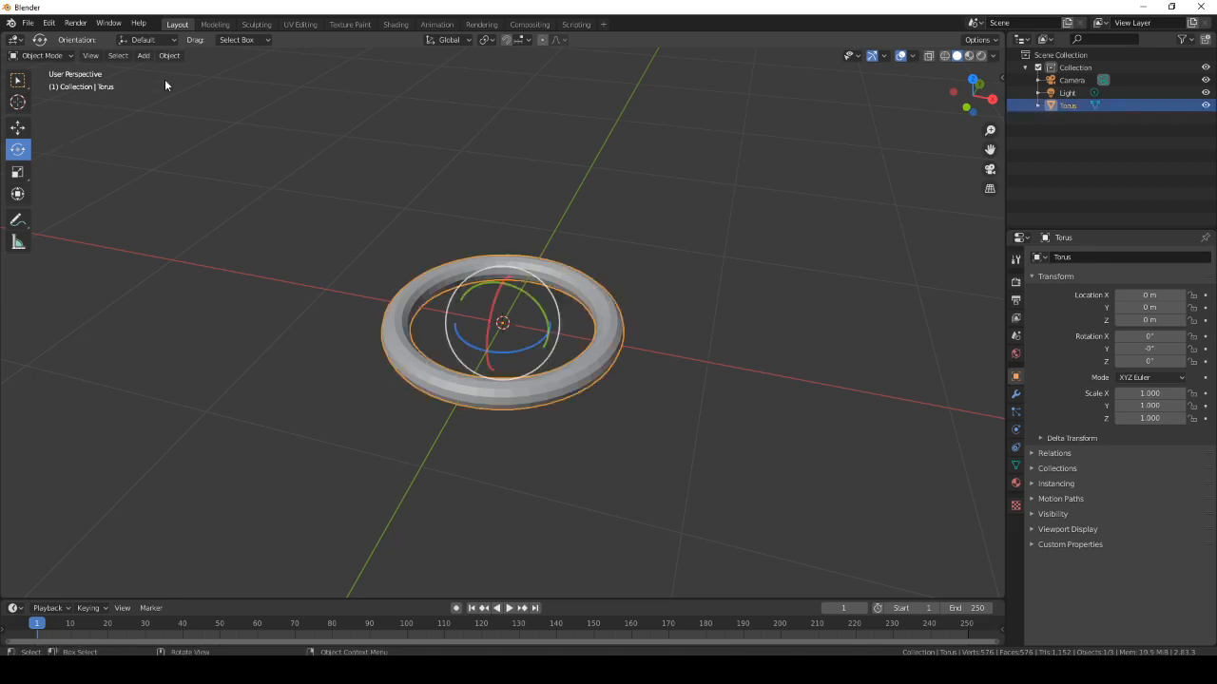
{"action": "left_click", "coordinate": [339, 306]}
{"action": "left_click", "coordinate": [456, 385]}
{"action": "left_click", "coordinate": [109, 162]}
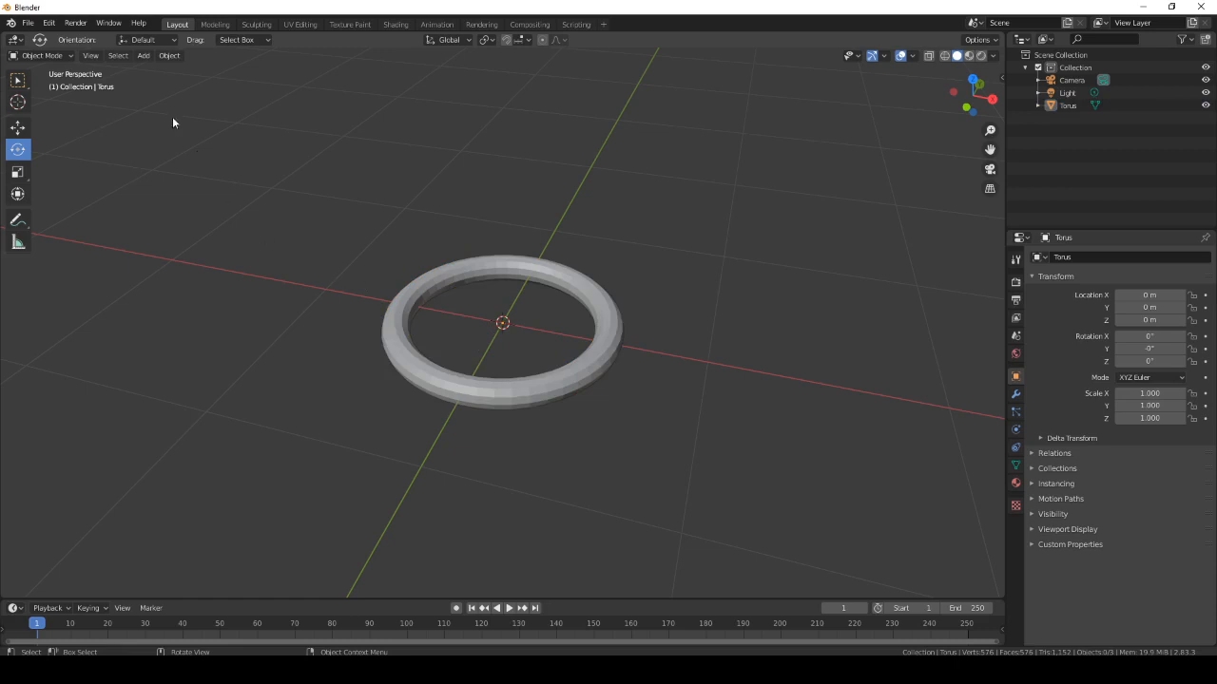
{"action": "left_click", "coordinate": [416, 311]}
{"action": "left_click", "coordinate": [155, 76]}
{"action": "left_click", "coordinate": [141, 57]}
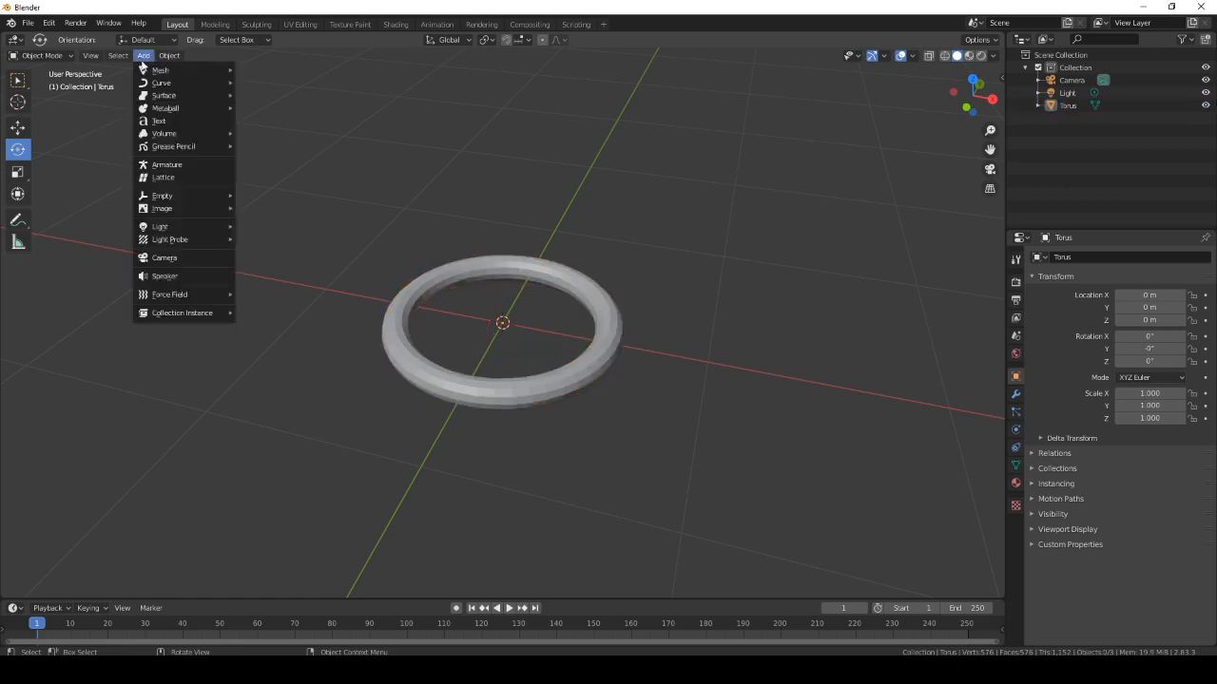
{"action": "mouse_move", "coordinate": [170, 54]}
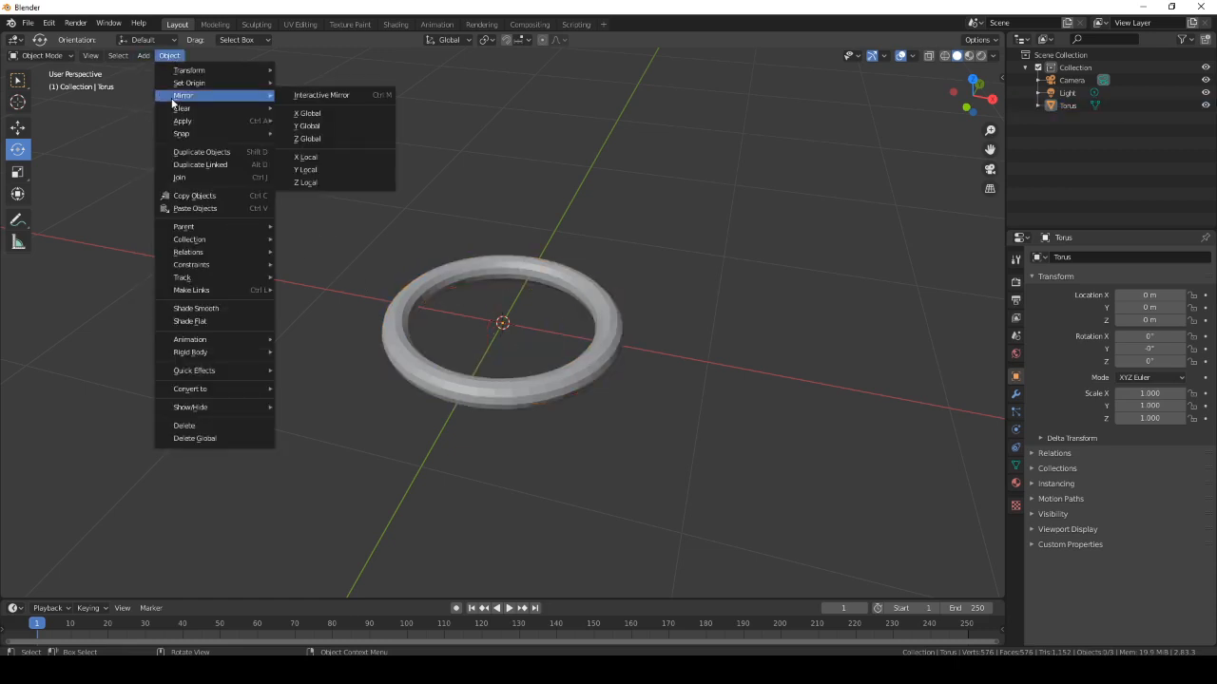
{"action": "mouse_move", "coordinate": [187, 266]}
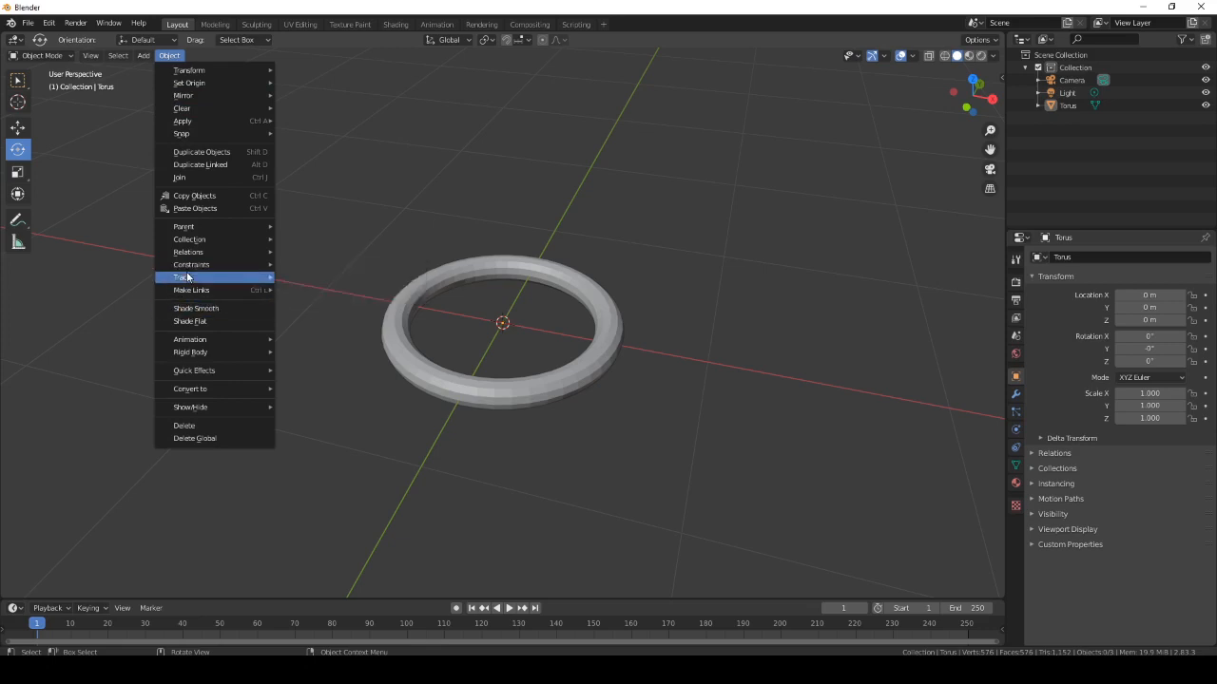
{"action": "mouse_move", "coordinate": [181, 139]}
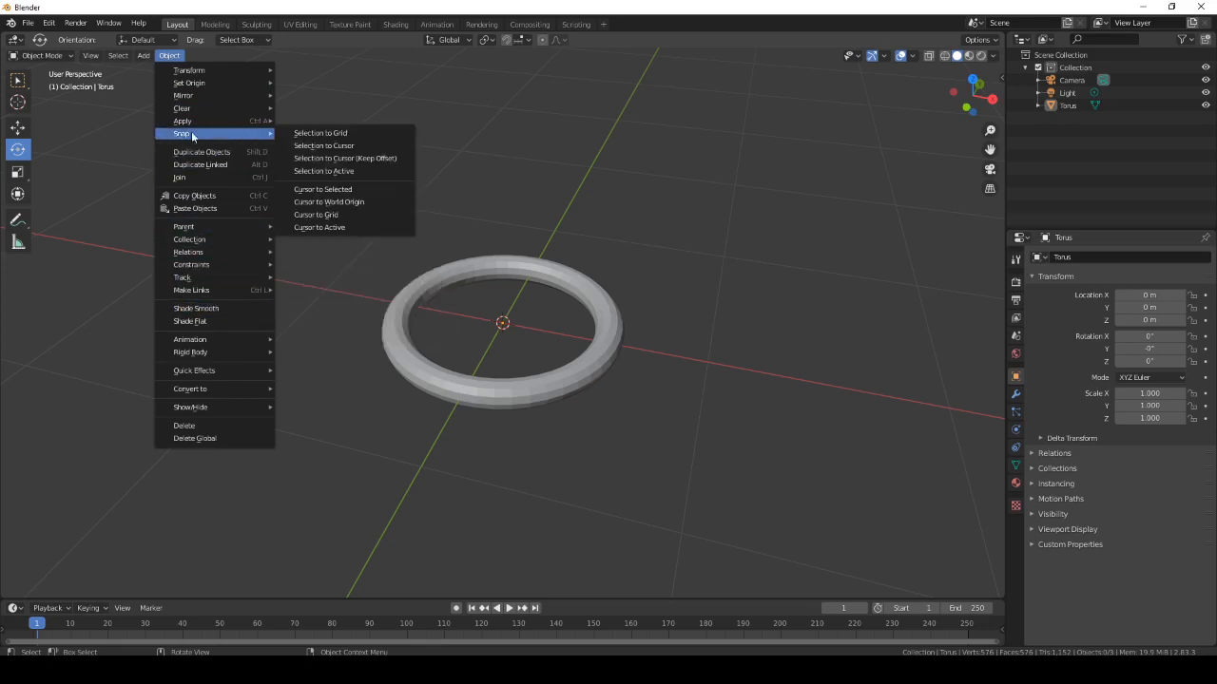
{"action": "left_click", "coordinate": [300, 146]}
Mirror the torus along the global X axis and deselect it.
{"action": "left_click", "coordinate": [410, 285]}
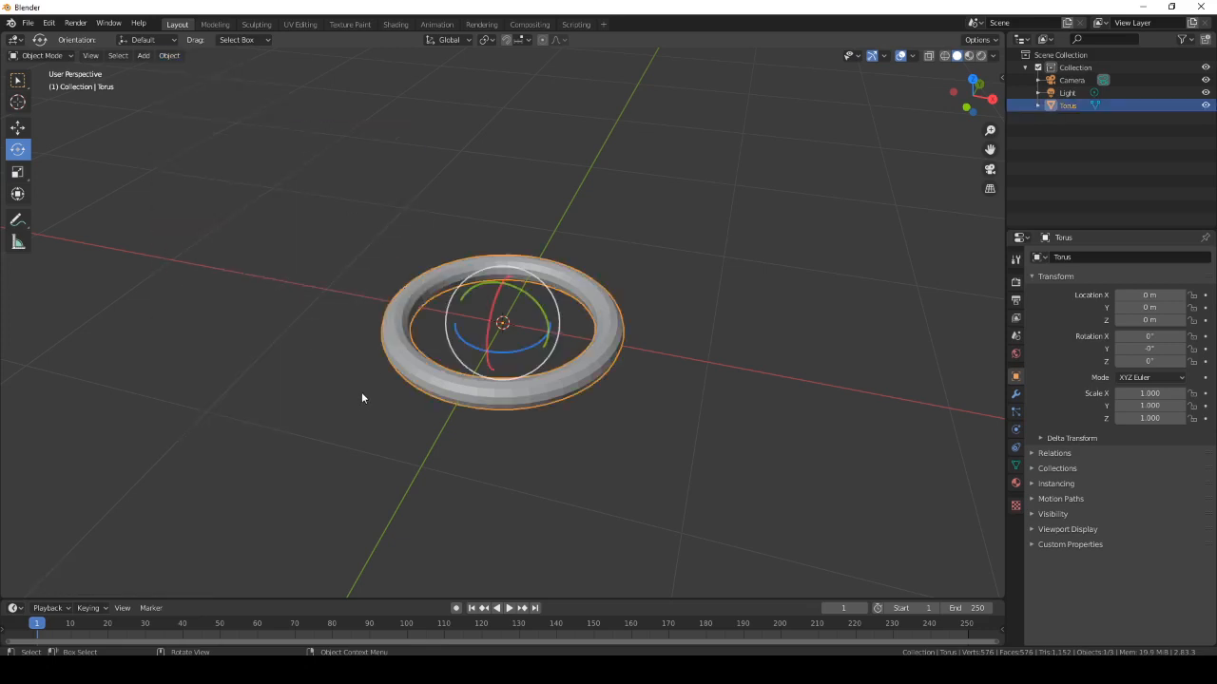
{"action": "left_click", "coordinate": [169, 55]}
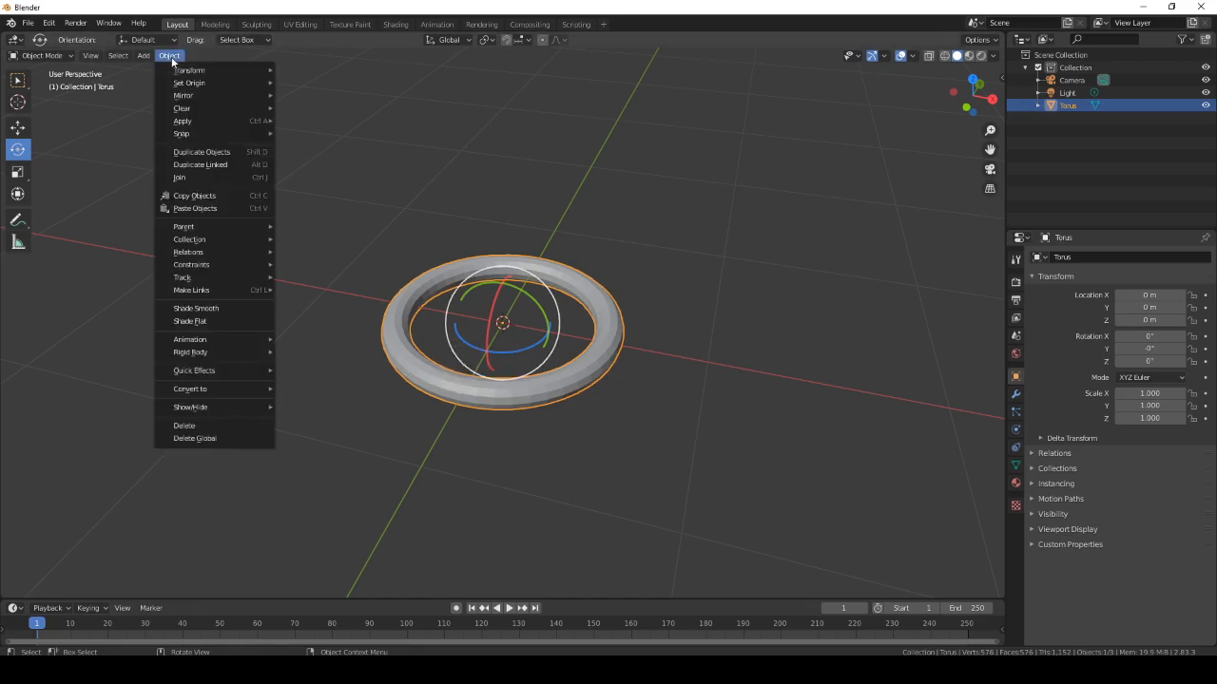
{"action": "mouse_move", "coordinate": [182, 98]}
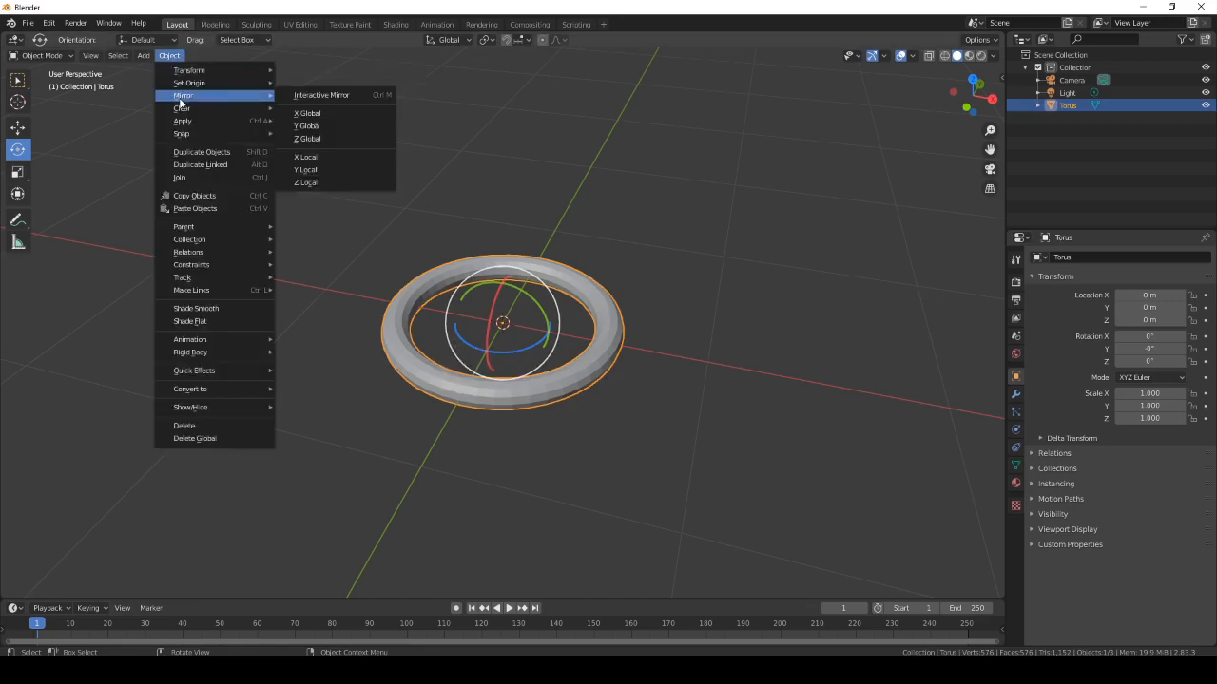
{"action": "left_click", "coordinate": [306, 113]}
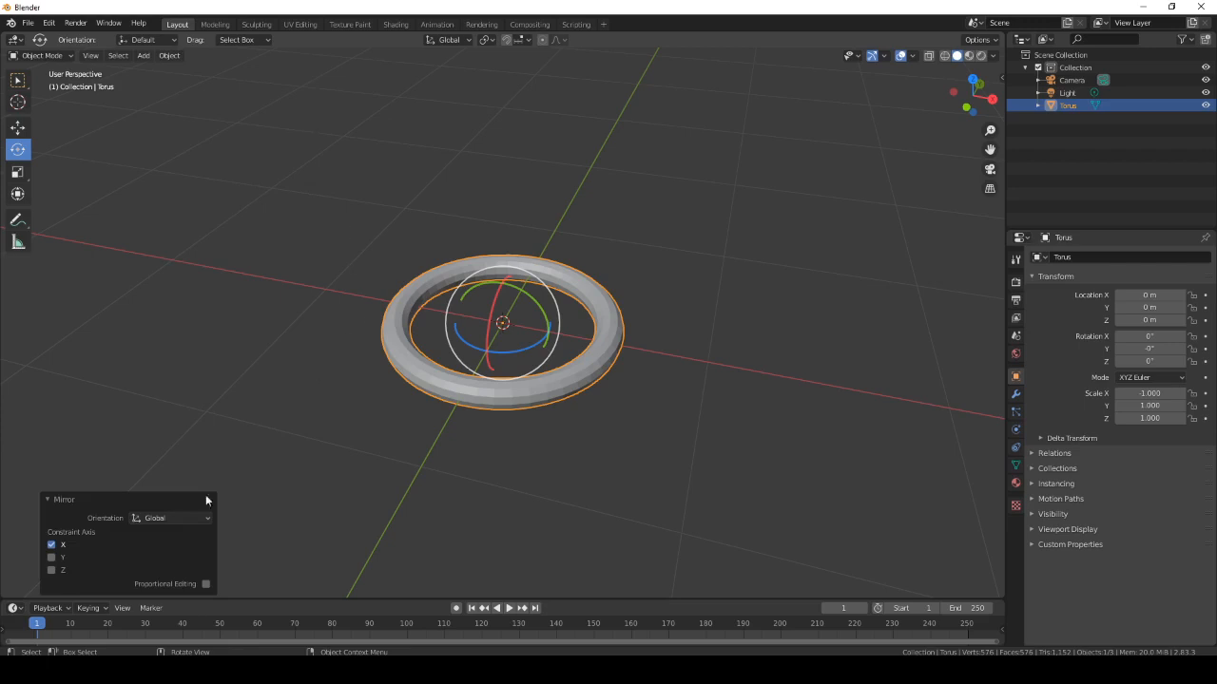
{"action": "left_click", "coordinate": [52, 557]}
{"action": "left_click", "coordinate": [82, 432]}
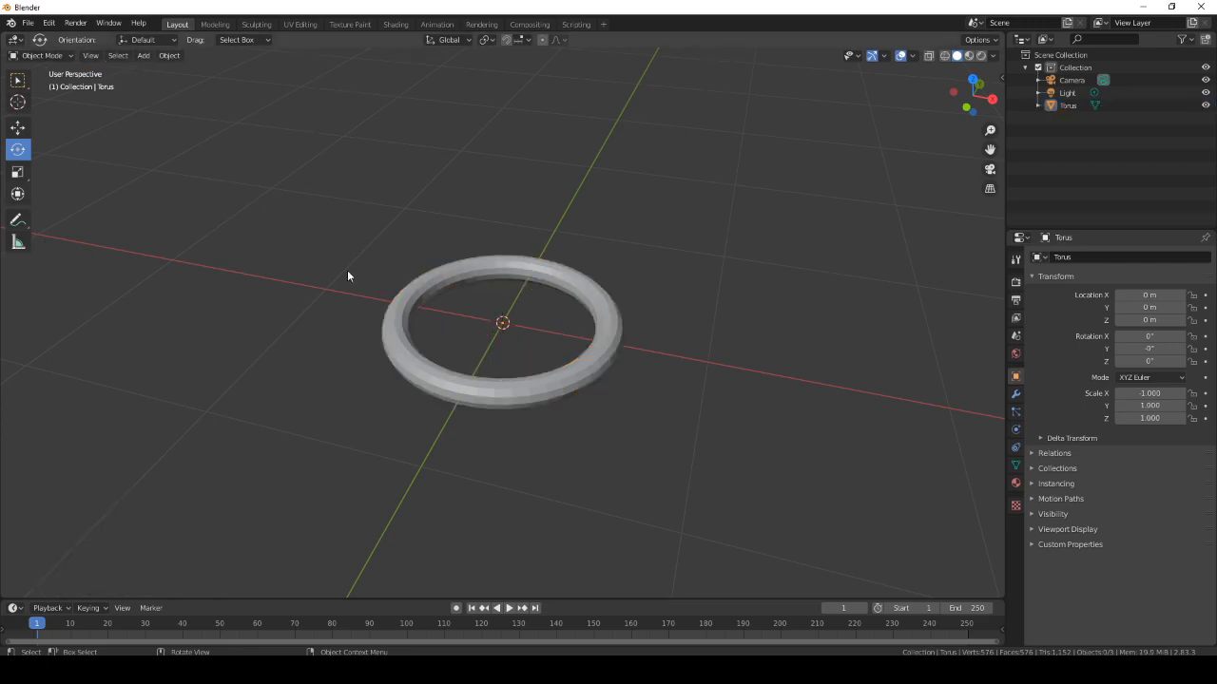
Select all objects in the scene, including the camera and the light.
{"action": "left_click", "coordinate": [112, 58]}
{"action": "left_click", "coordinate": [121, 74]}
{"action": "scroll", "coordinate": [268, 201], "scroll_direction": "down", "scroll_amount": 10}
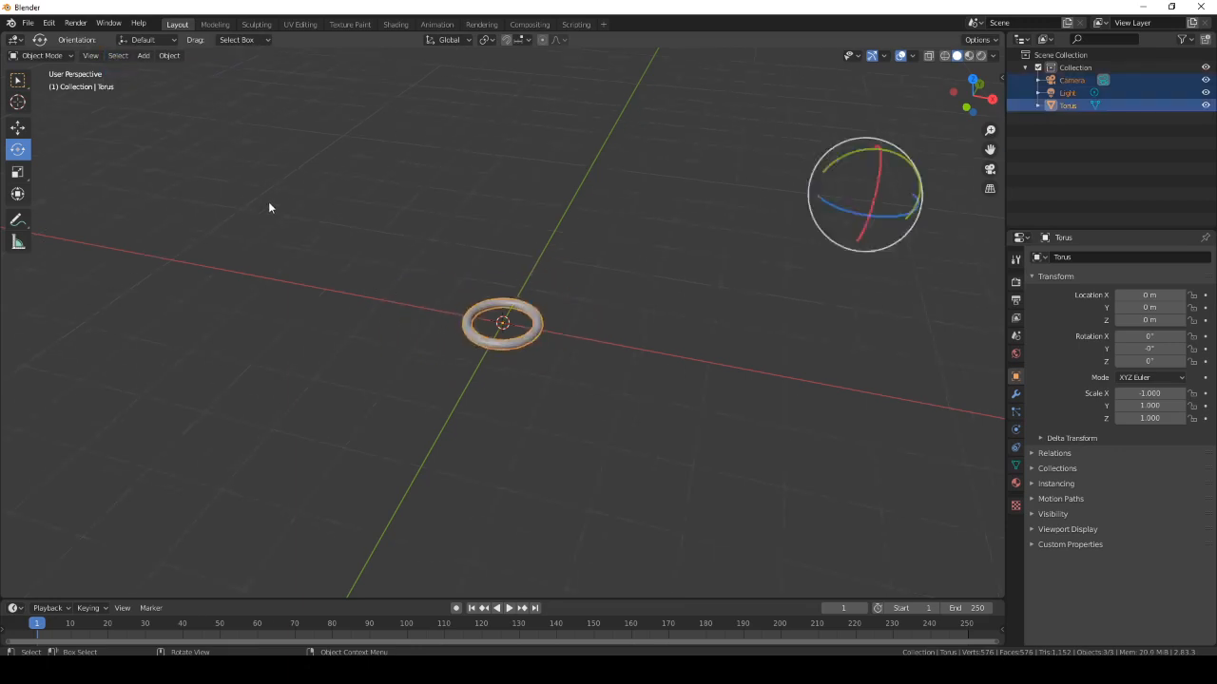
{"action": "scroll", "coordinate": [376, 284], "scroll_direction": "up", "scroll_amount": 5}
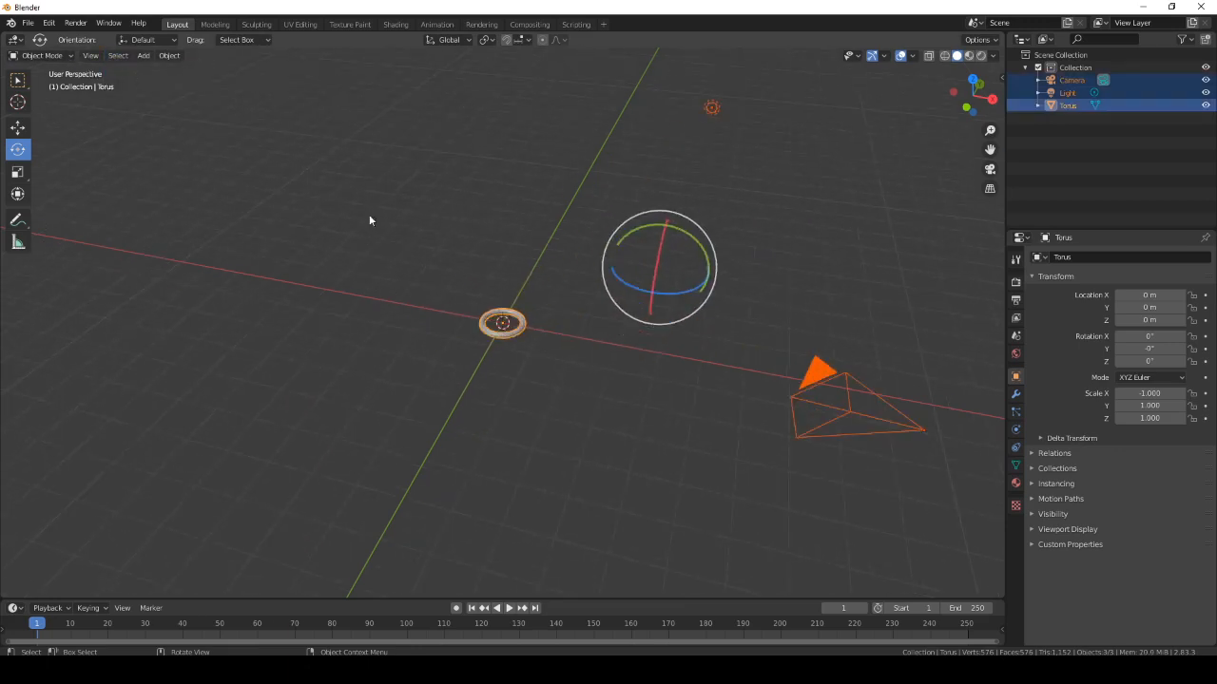
Box-select the area around the torus and camera, and clear the selection so that no object is selected.
{"action": "left_click", "coordinate": [335, 165]}
{"action": "left_click_drag", "start_coordinate": [348, 139], "coordinate": [892, 478]}
{"action": "left_click", "coordinate": [586, 399]}
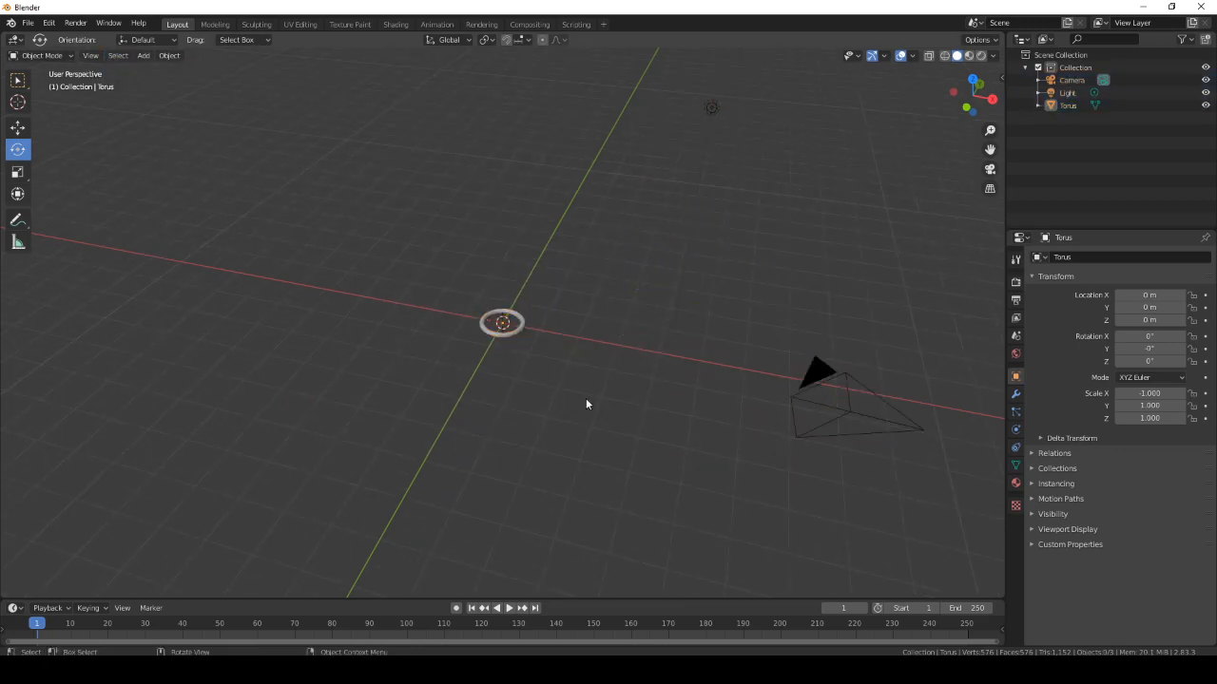
{"action": "key", "text": "ctrl+a"}
{"action": "left_click", "coordinate": [118, 56]}
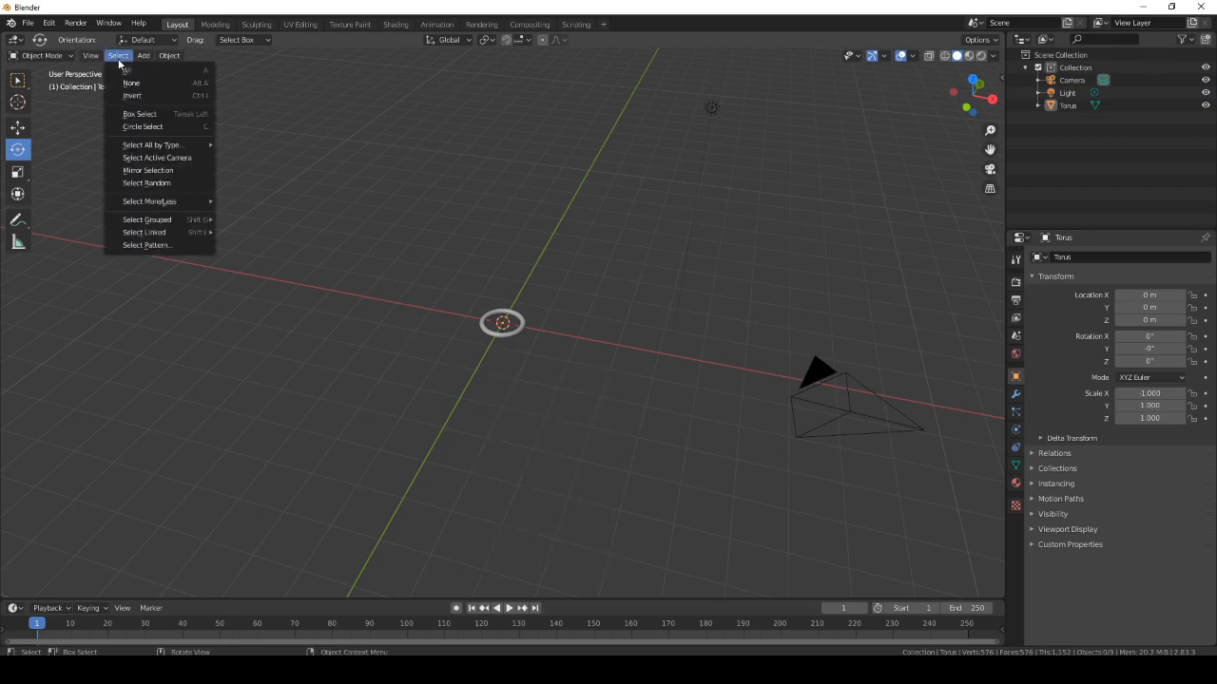
{"action": "left_click", "coordinate": [122, 82]}
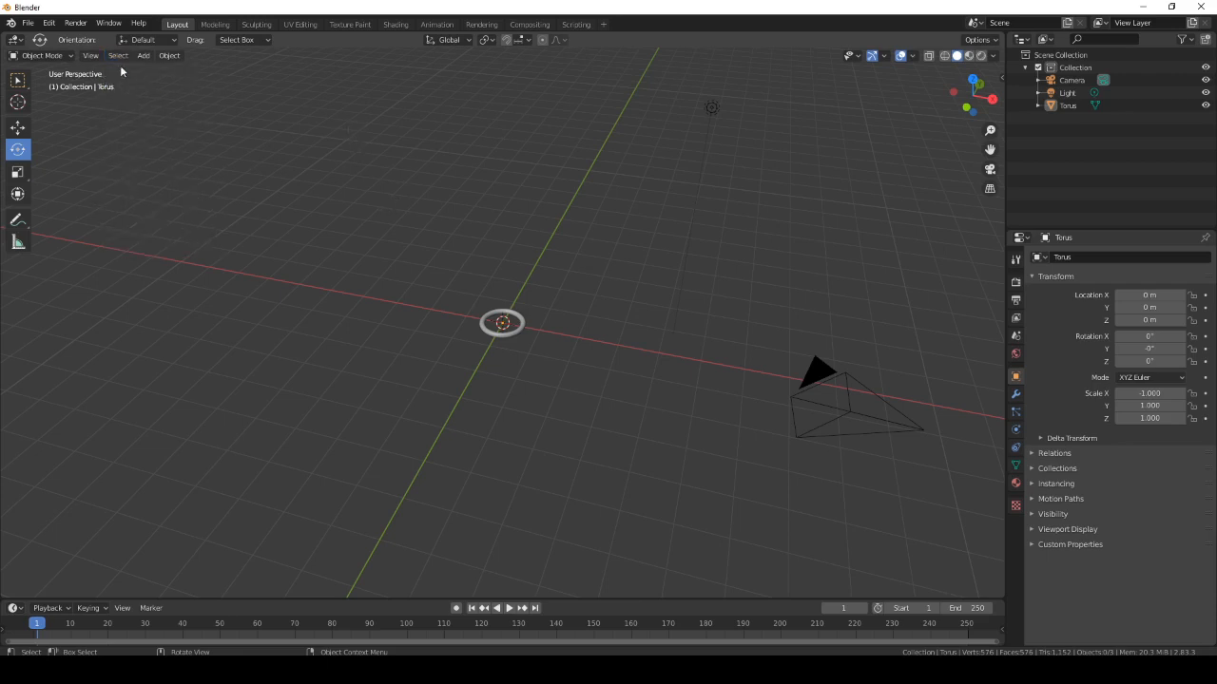
{"action": "left_click", "coordinate": [119, 57]}
{"action": "left_click", "coordinate": [112, 77]}
Switch the viewport to the active camera and view the torus from there.
{"action": "left_click", "coordinate": [92, 56]}
{"action": "mouse_move", "coordinate": [115, 186]}
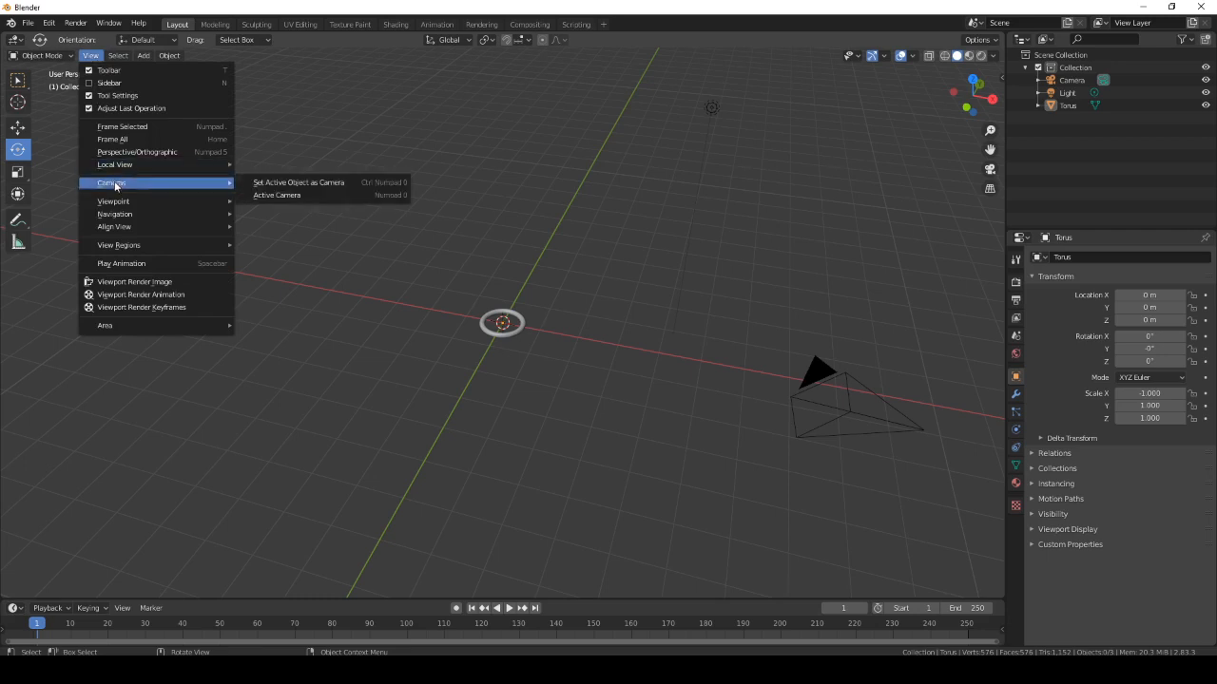
{"action": "mouse_move", "coordinate": [209, 182]}
{"action": "left_click", "coordinate": [251, 197]}
{"action": "scroll", "coordinate": [473, 313], "scroll_direction": "up", "scroll_amount": 3}
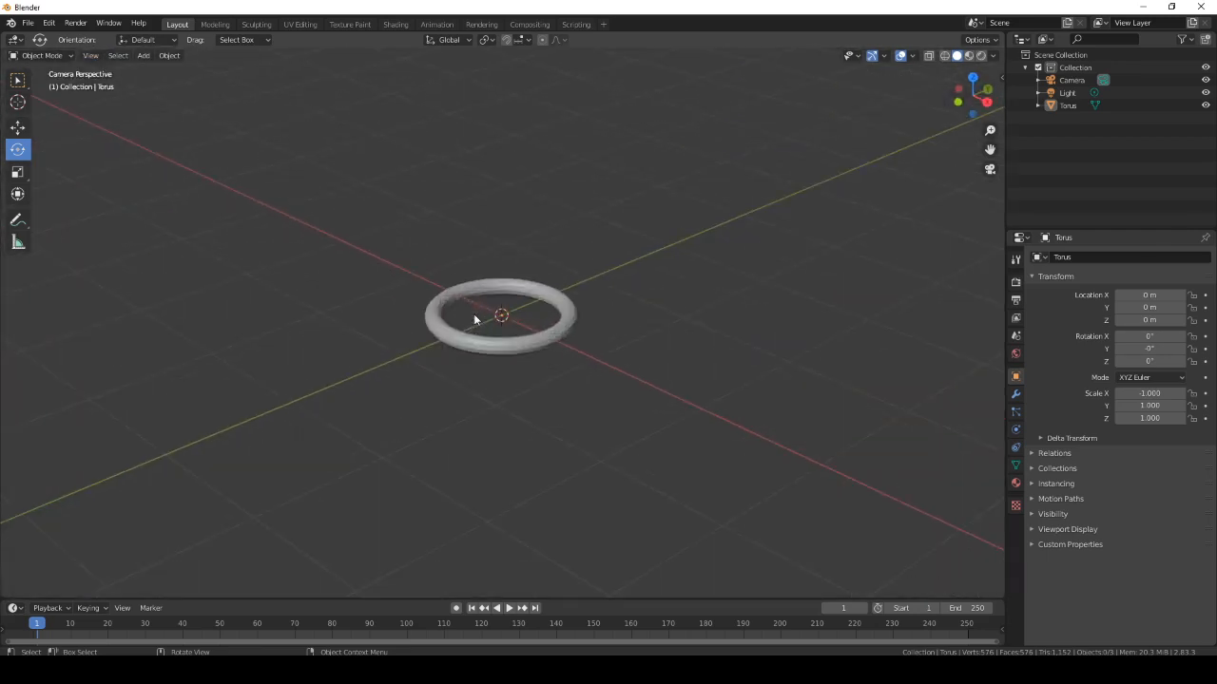
{"action": "scroll", "coordinate": [474, 313], "scroll_direction": "down", "scroll_amount": 2}
{"action": "scroll", "coordinate": [475, 308], "scroll_direction": "up", "scroll_amount": 4}
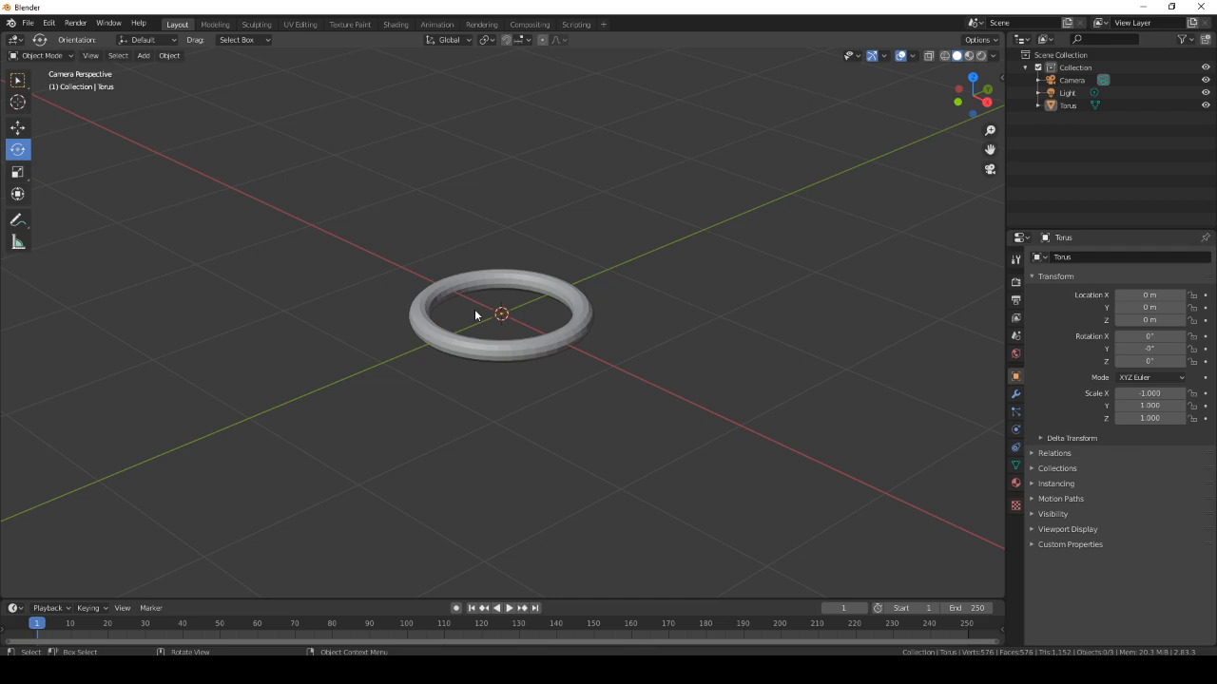
{"action": "scroll", "coordinate": [466, 311], "scroll_direction": "down", "scroll_amount": 3}
{"action": "scroll", "coordinate": [466, 310], "scroll_direction": "up", "scroll_amount": 3}
Play the animation and stop it at frame 221.
{"action": "key", "text": "space"}
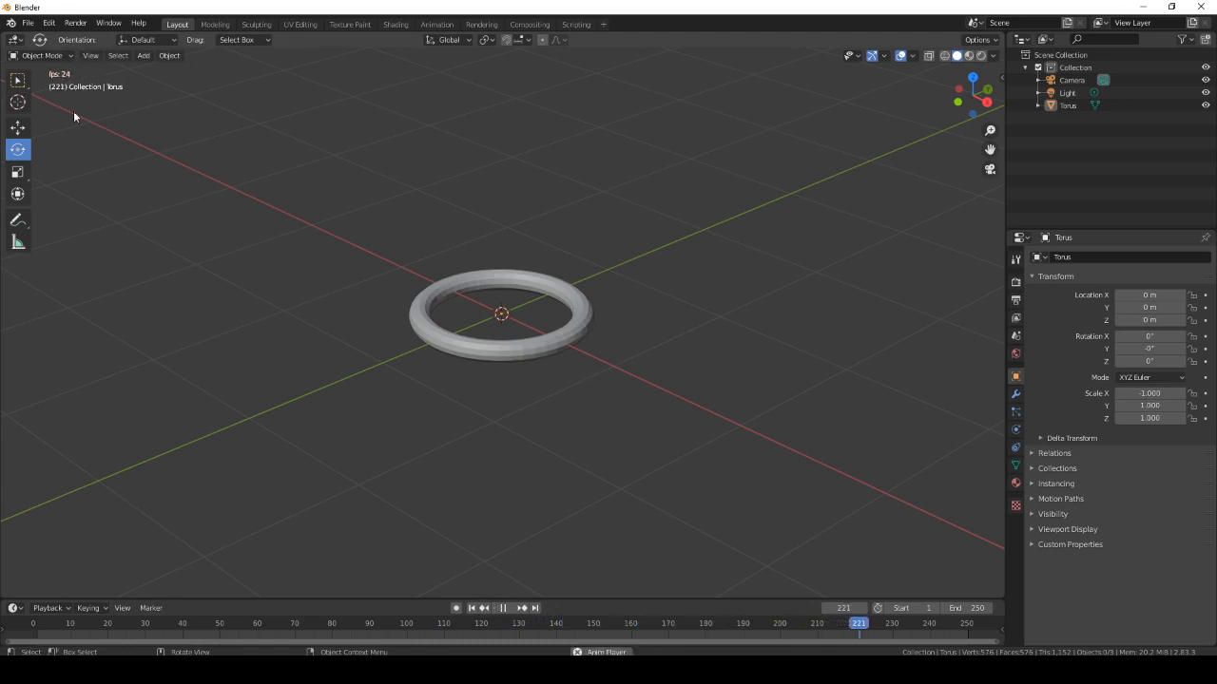
{"action": "key", "text": "space"}
{"action": "scroll", "coordinate": [337, 315], "scroll_direction": "down", "scroll_amount": 6}
{"action": "scroll", "coordinate": [336, 315], "scroll_direction": "up", "scroll_amount": 5}
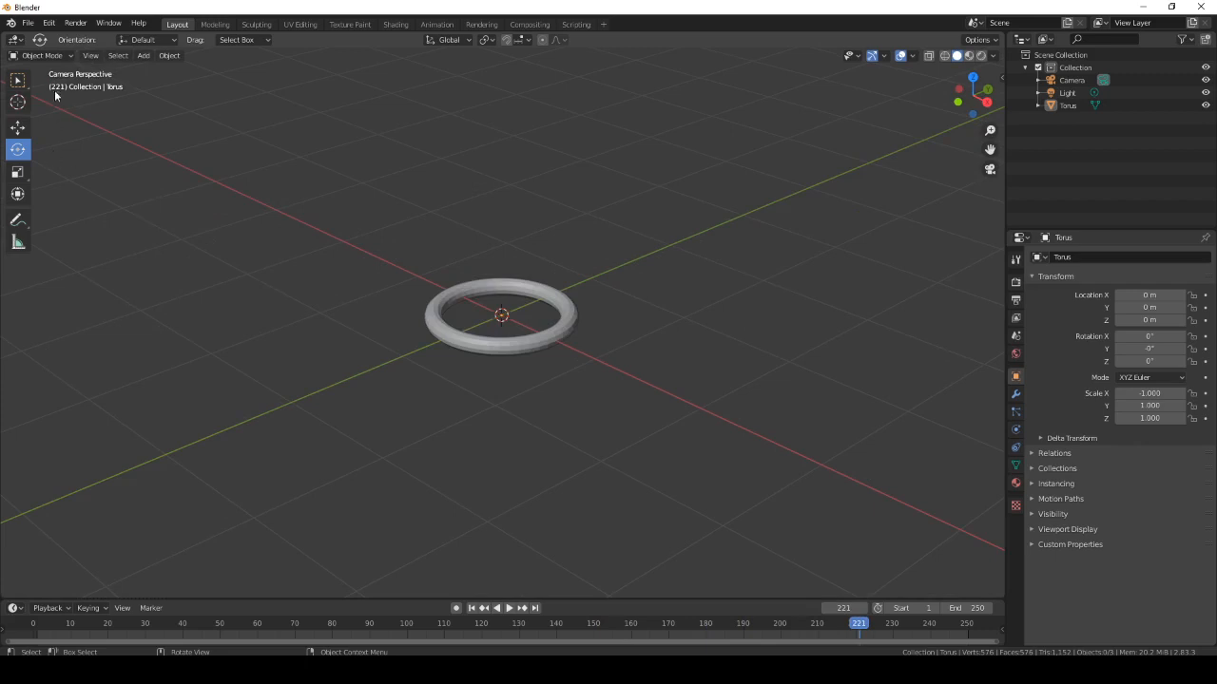
{"action": "left_click", "coordinate": [117, 55]}
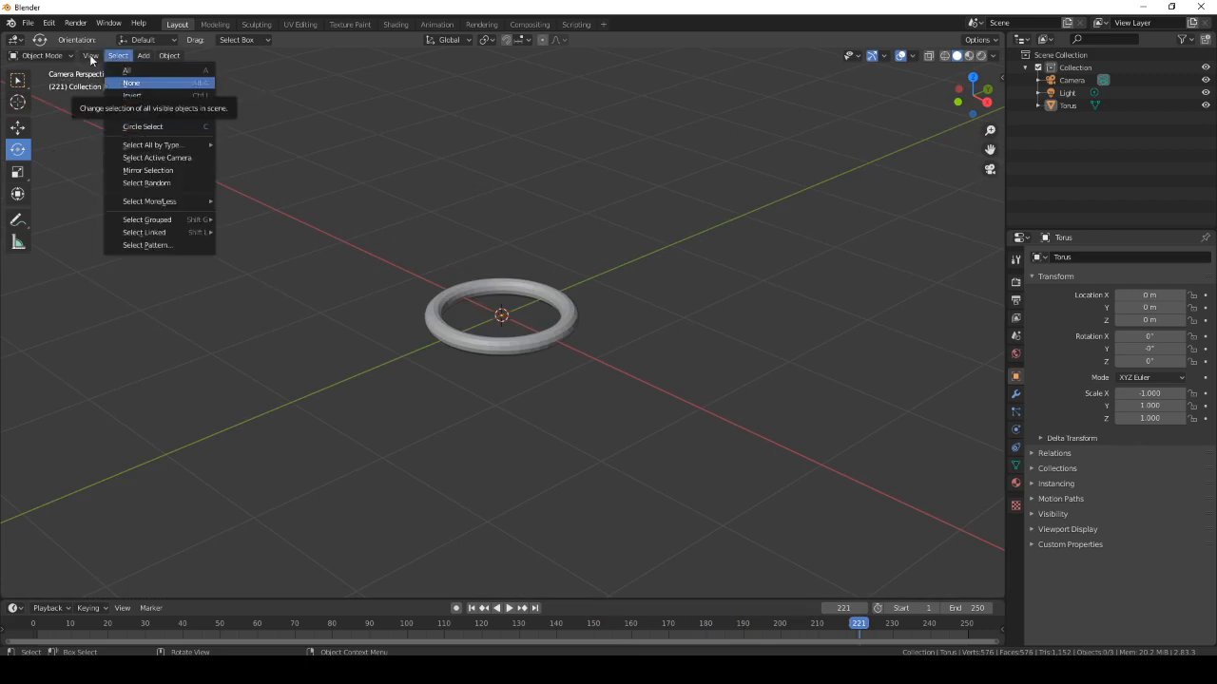
{"action": "left_click", "coordinate": [90, 55]}
{"action": "left_click", "coordinate": [89, 55]}
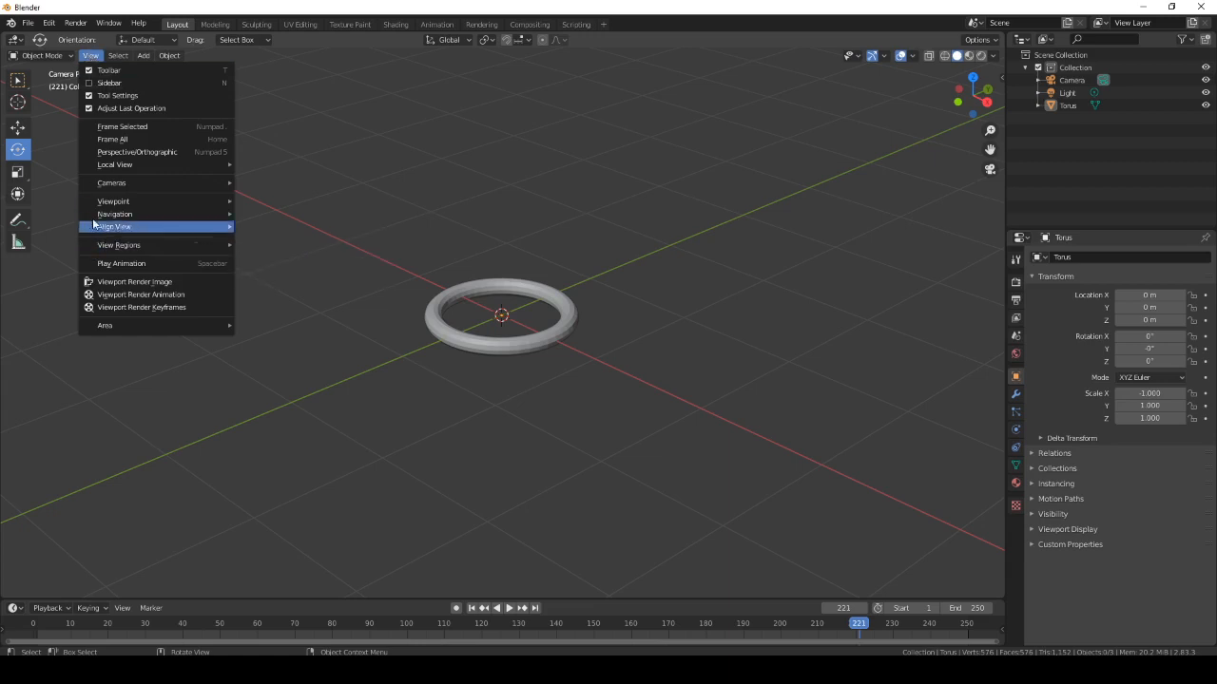
{"action": "mouse_move", "coordinate": [152, 183]}
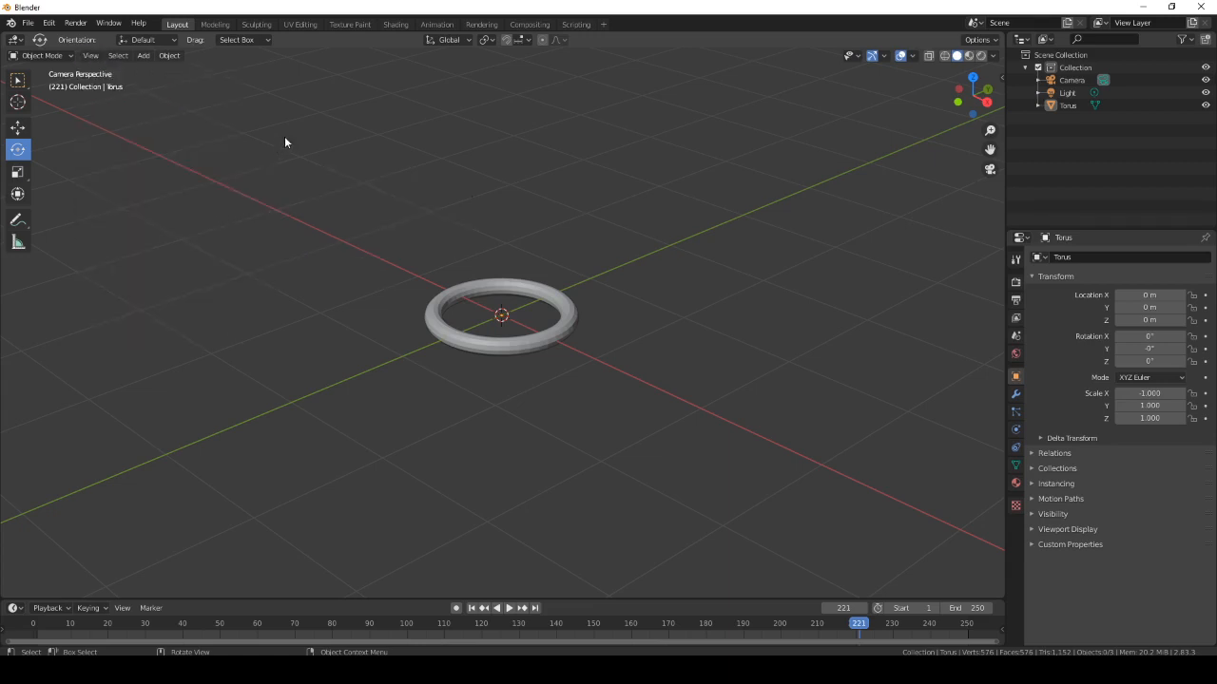
{"action": "scroll", "coordinate": [294, 171], "scroll_direction": "down", "scroll_amount": 6}
{"action": "scroll", "coordinate": [338, 224], "scroll_direction": "up", "scroll_amount": 9}
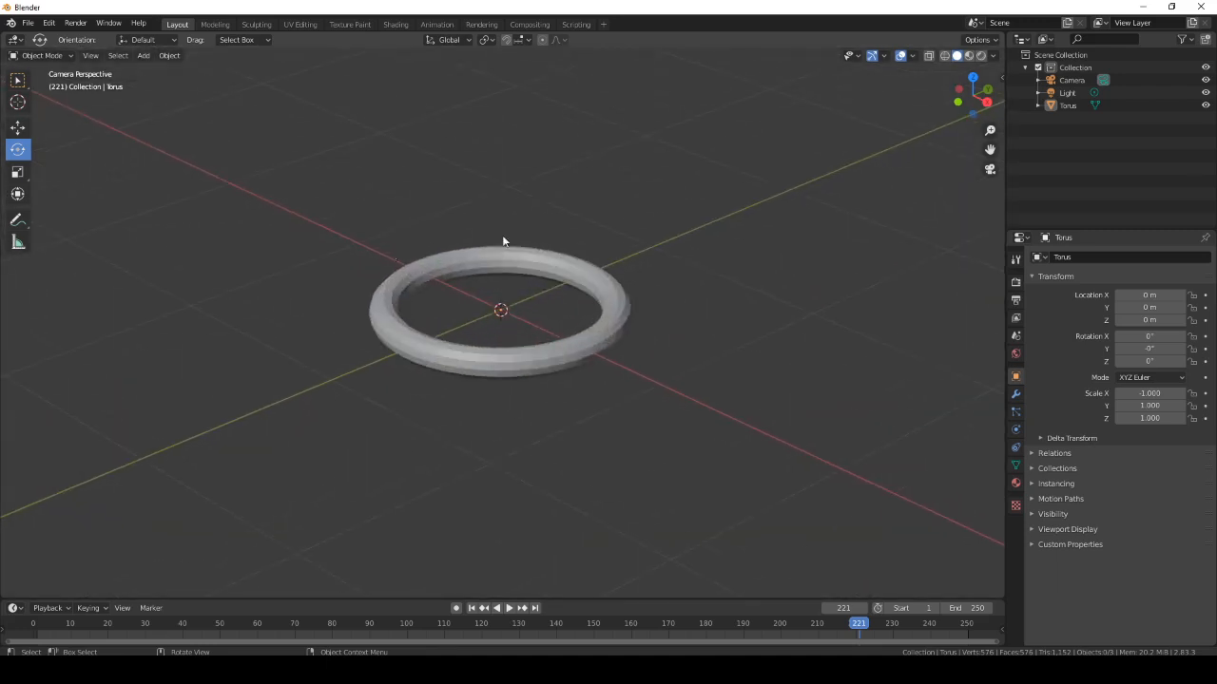
Toggle the viewport between camera view and user perspective, ending in user perspective.
{"action": "middle_click_drag", "start_coordinate": [967, 181], "coordinate": [584, 232]}
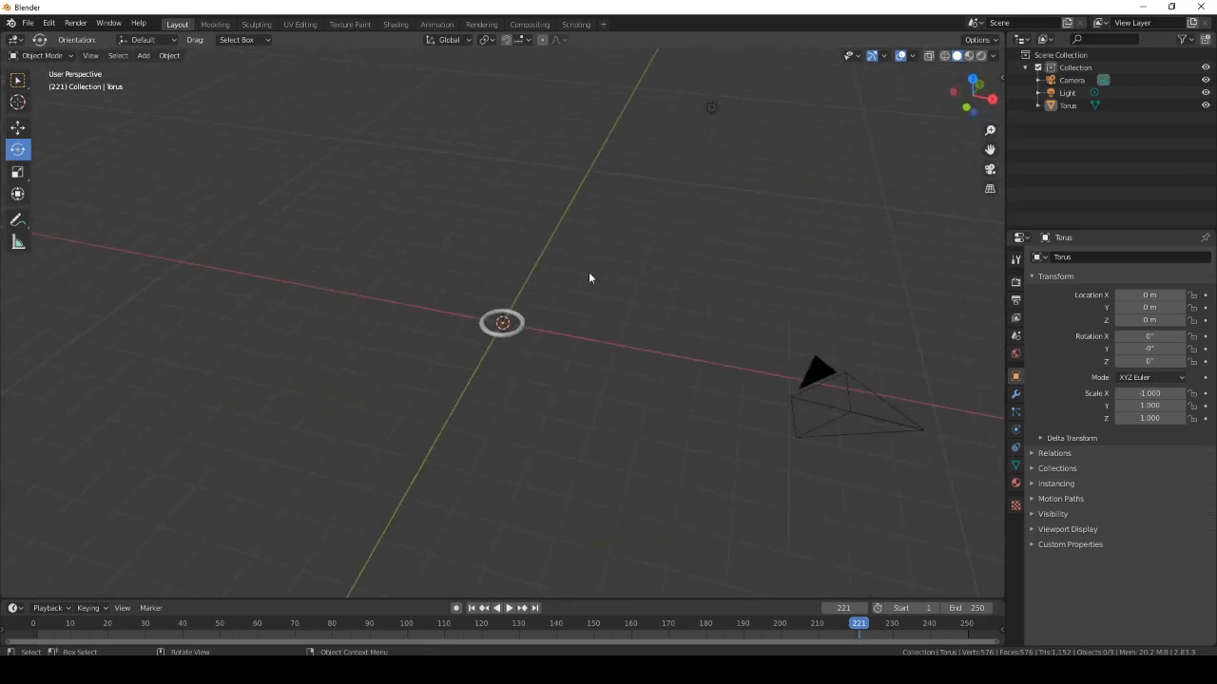
{"action": "left_click", "coordinate": [989, 169]}
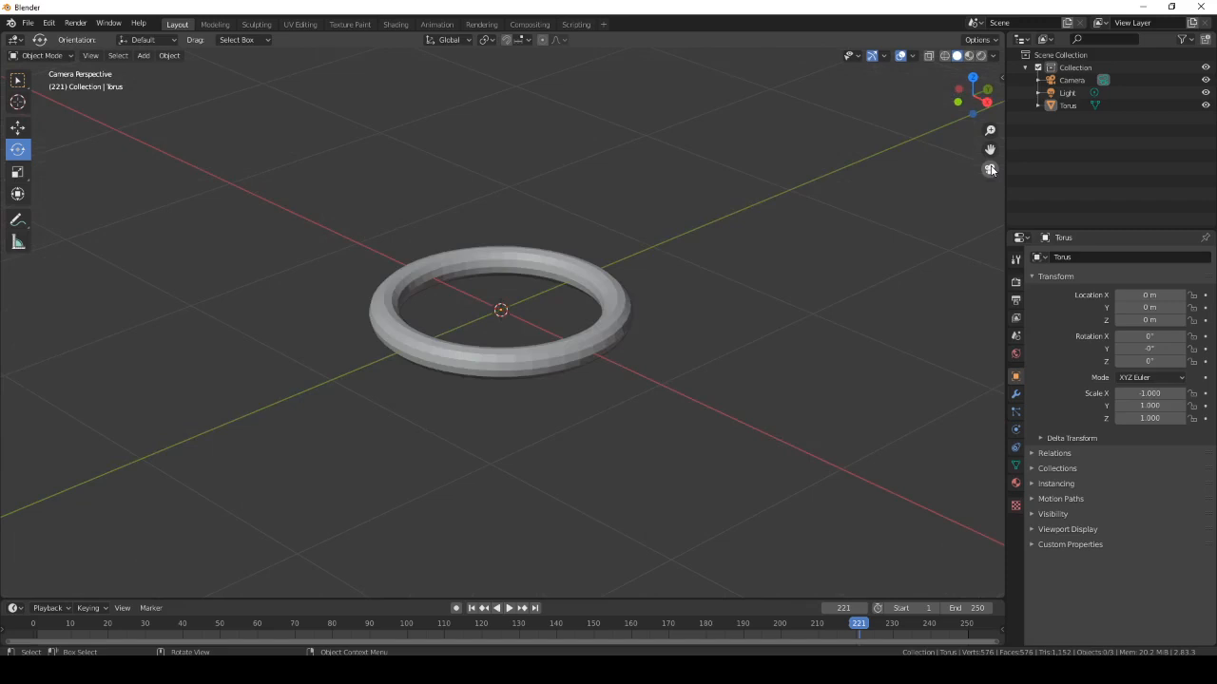
{"action": "left_click", "coordinate": [989, 169]}
{"action": "left_click", "coordinate": [990, 169]}
{"action": "left_click", "coordinate": [989, 169]}
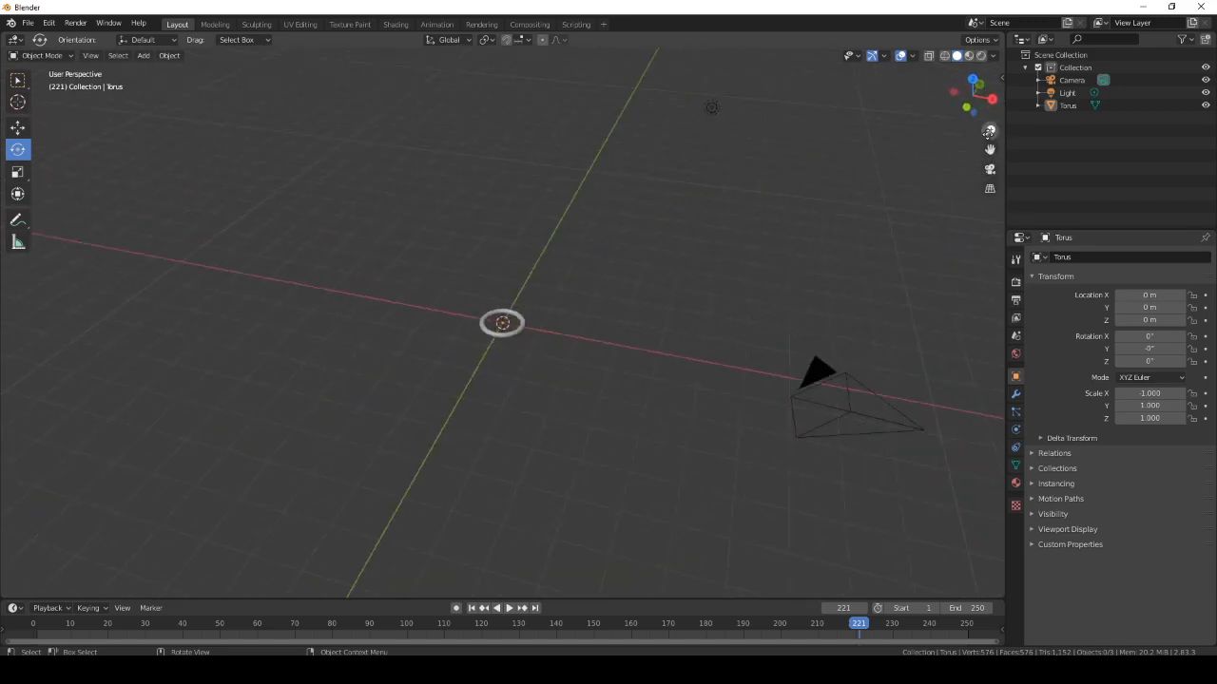
Zoom in on the torus and pan the viewport sideways away from it, ending zoomed back out.
{"action": "scroll", "coordinate": [554, 333], "scroll_direction": "up", "scroll_amount": 5}
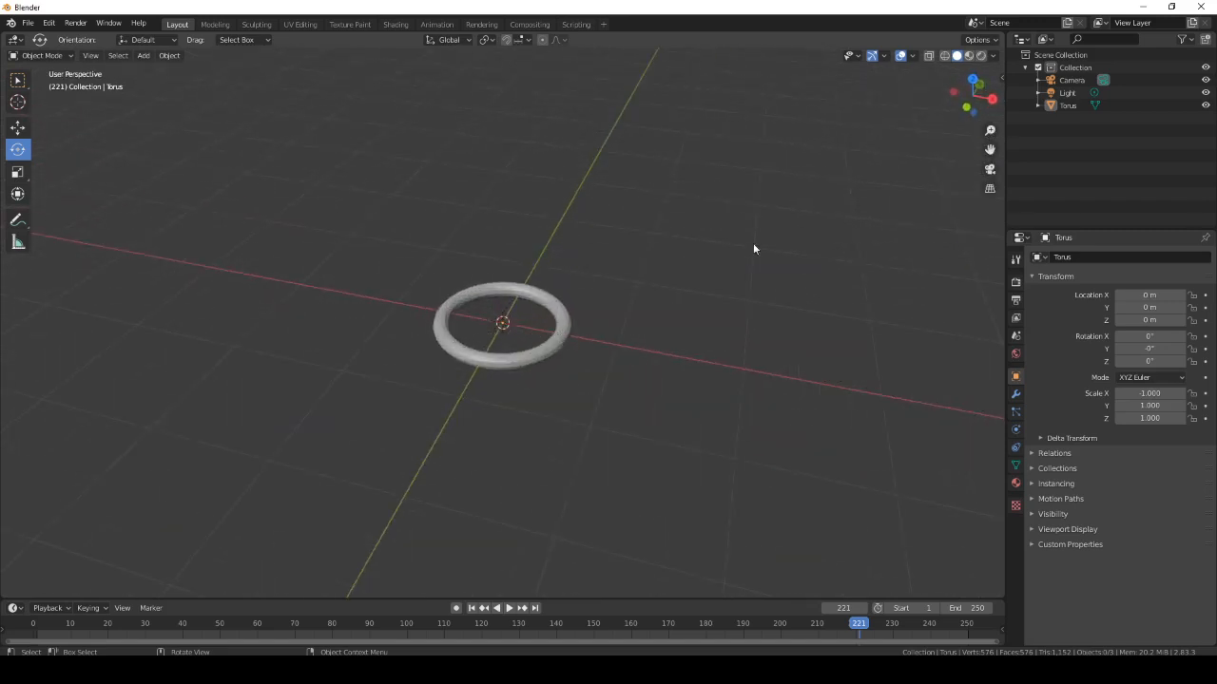
{"action": "left_click_drag", "start_coordinate": [991, 149], "coordinate": [953, 117]}
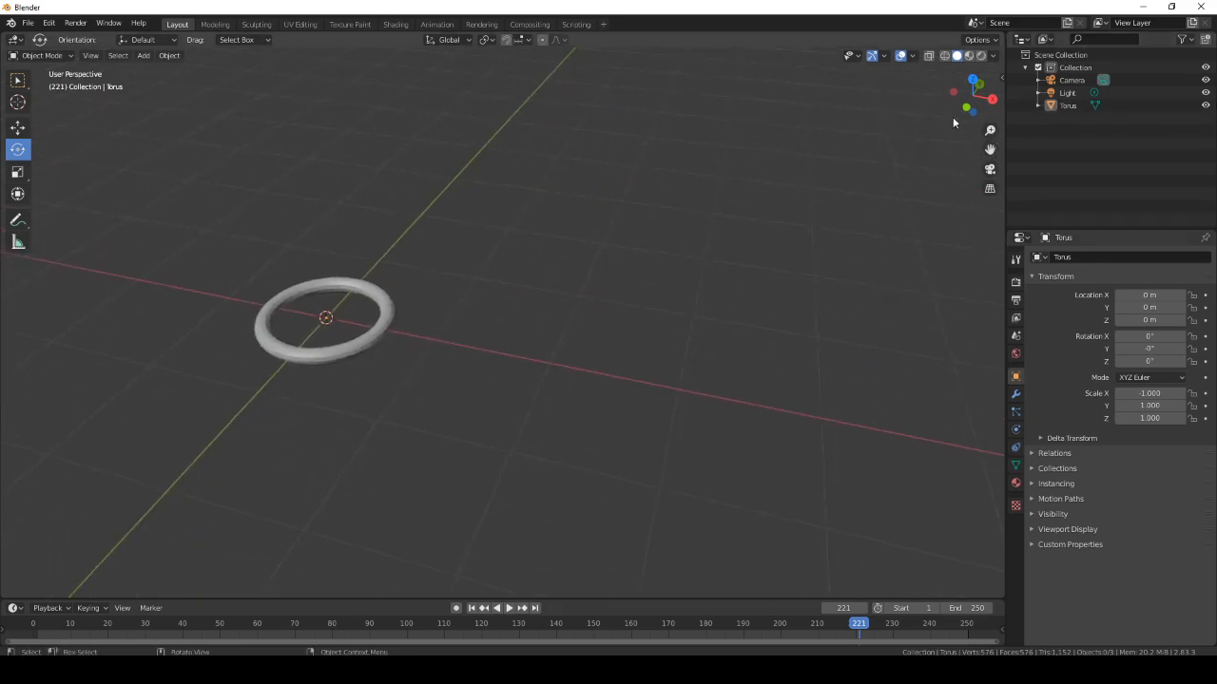
{"action": "left_click_drag", "start_coordinate": [698, 248], "coordinate": [823, 201]}
{"action": "mouse_move", "coordinate": [989, 150]}
{"action": "left_mouse_down"}
{"action": "mouse_move", "coordinate": [1215, 152]}
{"action": "mouse_move", "coordinate": [665, 399]}
{"action": "mouse_move", "coordinate": [685, 257]}
{"action": "mouse_move", "coordinate": [760, 228]}
{"action": "mouse_move", "coordinate": [741, 217]}
{"action": "left_mouse_up"}
{"action": "scroll", "coordinate": [750, 350], "scroll_direction": "down", "scroll_amount": 3}
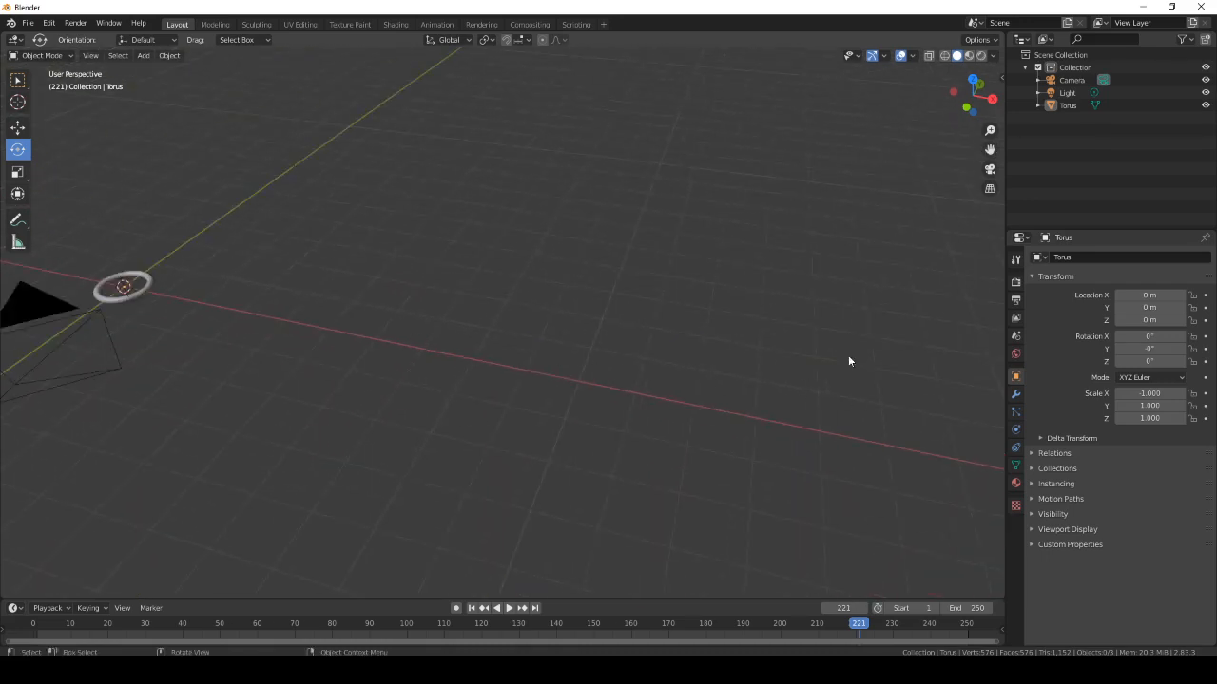